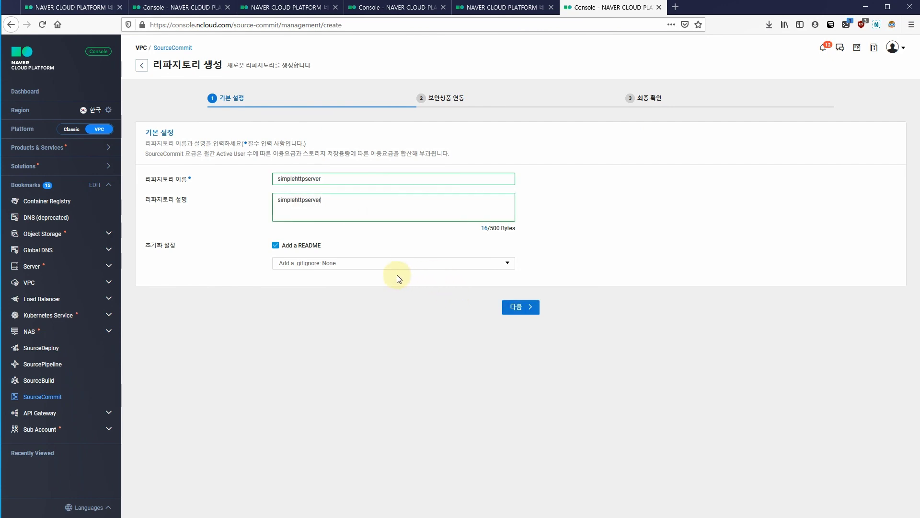
Complete the remaining wizard stages and create the simplehttpserver repository with a README
{"action": "left_click", "coordinate": [529, 307]}
{"action": "left_click", "coordinate": [318, 199]}
{"action": "left_click", "coordinate": [537, 267]}
{"action": "left_click", "coordinate": [542, 387]}
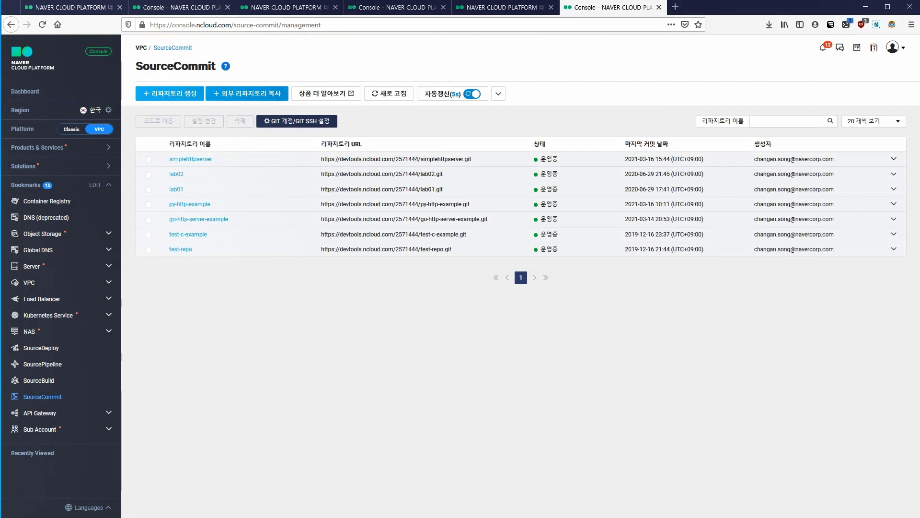
Switch to the PuTTY terminal and clear its screen
{"action": "key", "text": "alt+Tab"}
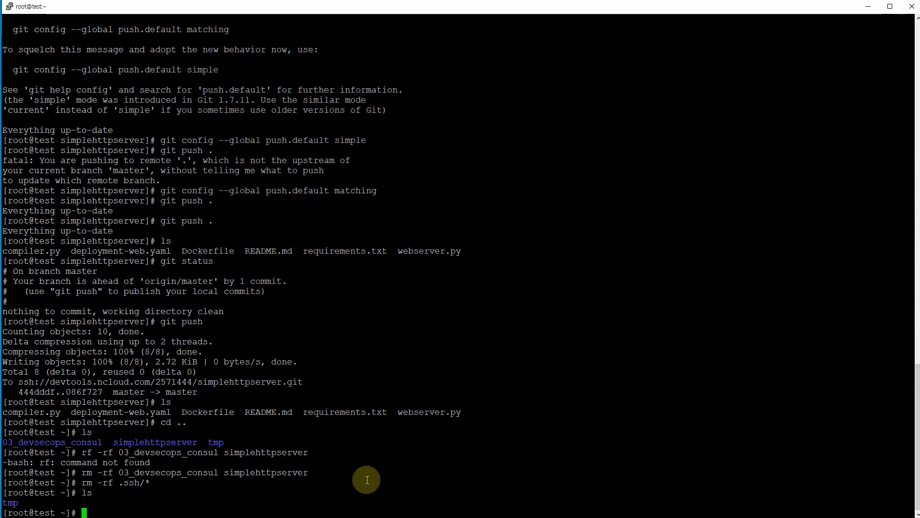
{"action": "type", "text": "clear"}
{"action": "key", "text": "Return"}
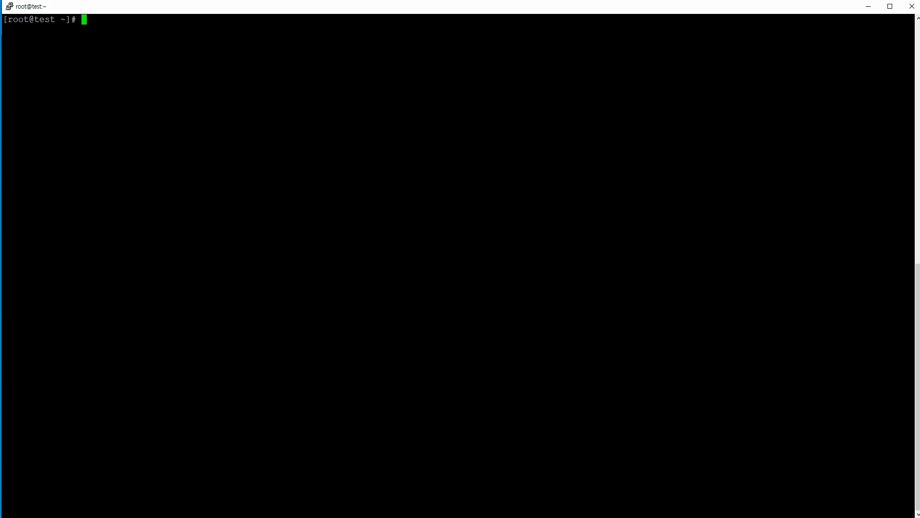
Generate an SSH key pair with ssh-keygen, saving it to /root/.ssh/sourcecommit with an empty passphrase
{"action": "key", "text": "alt+Tab"}
{"action": "left_click", "coordinate": [346, 179]}
{"action": "type", "text": "ssh-keygen"}
{"action": "key", "text": "Return"}
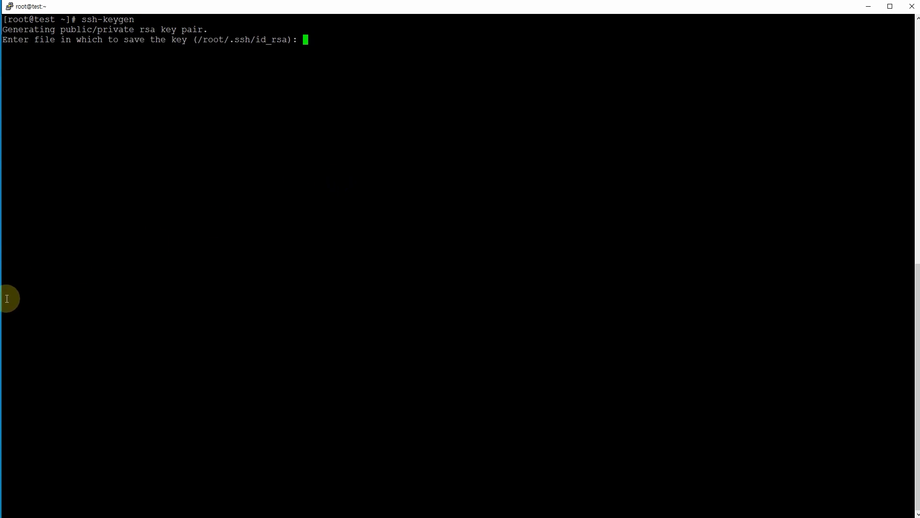
{"action": "key", "text": "alt+Tab"}
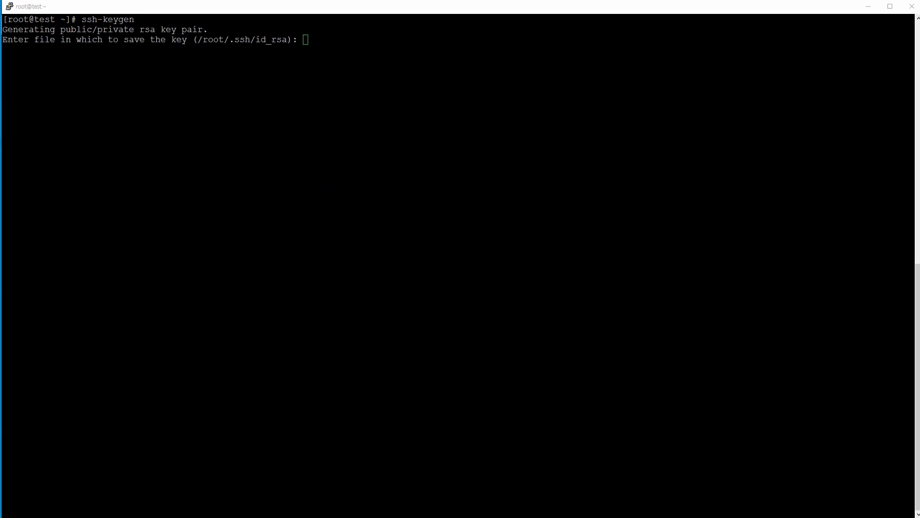
{"action": "left_click", "coordinate": [267, 159]}
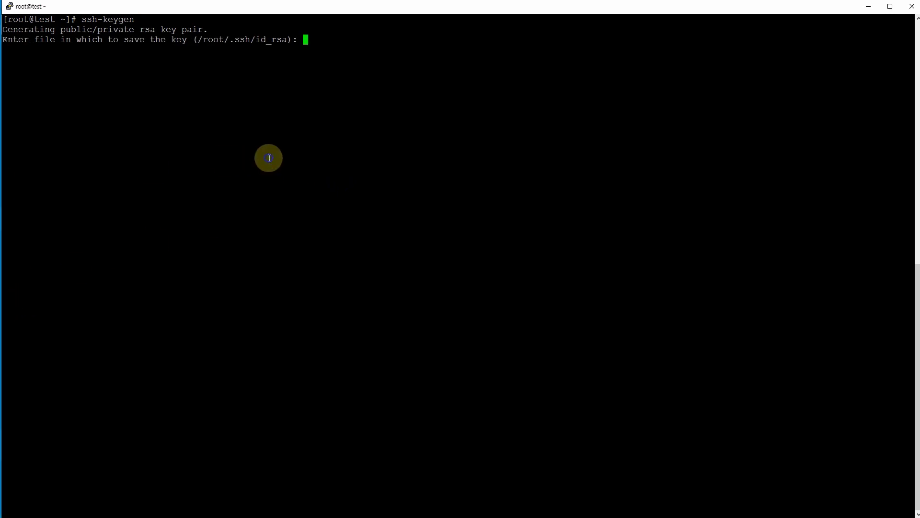
{"action": "right_click", "coordinate": [267, 158]}
{"action": "key", "text": "Return"}
{"action": "key", "text": "Return"}
{"action": "key", "text": "Return"}
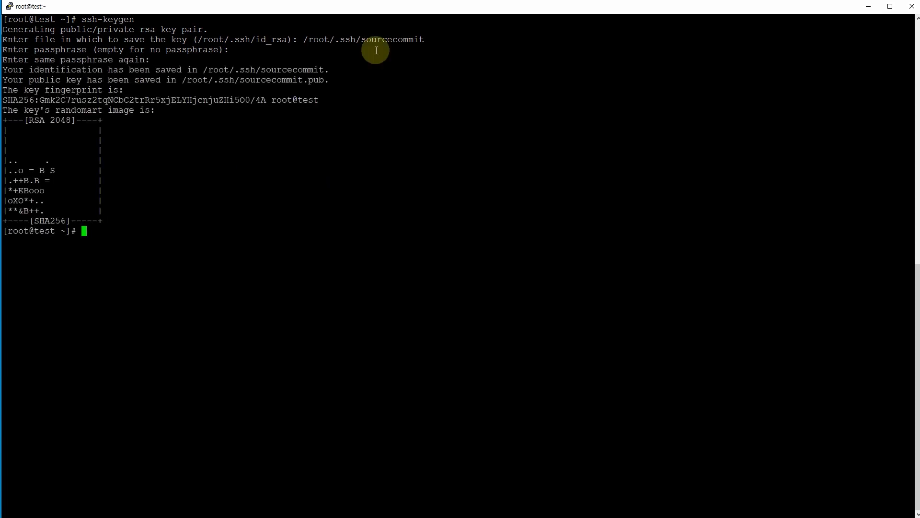
Copy the two lines naming the saved key files from the ssh-keygen output into the Notepad notes under "ssh 인증키"
{"action": "left_click_drag", "start_coordinate": [329, 80], "coordinate": [2, 70]}
{"action": "key", "text": "ctrl+c"}
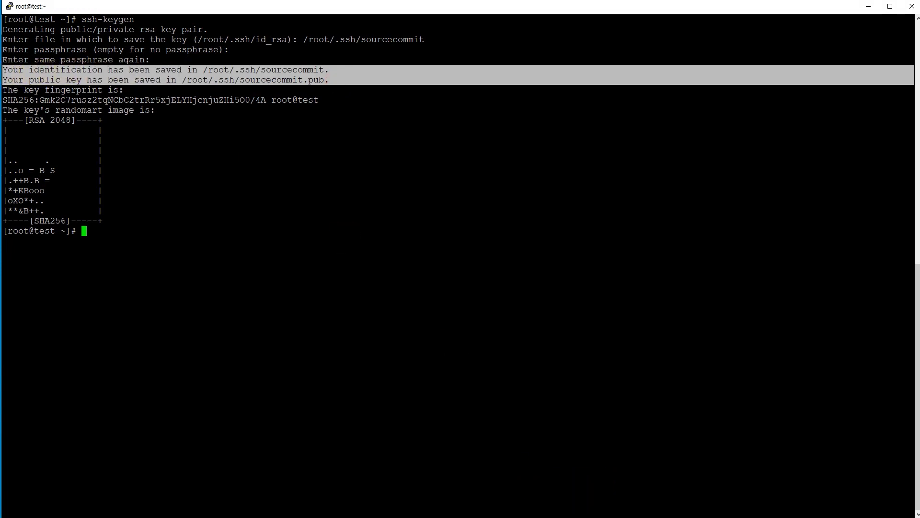
{"action": "key", "text": "alt+Tab"}
{"action": "left_click", "coordinate": [412, 271]}
{"action": "key", "text": "Return"}
{"action": "key", "text": "Return"}
{"action": "key", "text": "ctrl+v"}
{"action": "key", "text": "Return"}
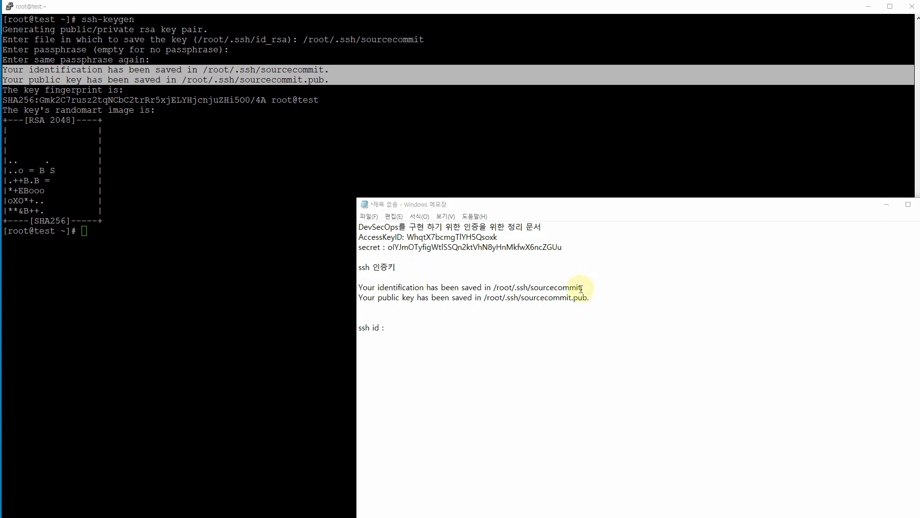
Copy the public key's path from the notes and print /root/.ssh/sourcecommit.pub in the terminal with cat
{"action": "left_click_drag", "start_coordinate": [588, 298], "coordinate": [487, 301]}
{"action": "right_click", "coordinate": [488, 302]}
{"action": "left_click", "coordinate": [537, 324]}
{"action": "left_click", "coordinate": [243, 289]}
{"action": "type", "text": "cat"}
{"action": "right_click", "coordinate": [397, 268]}
{"action": "key", "text": "Return"}
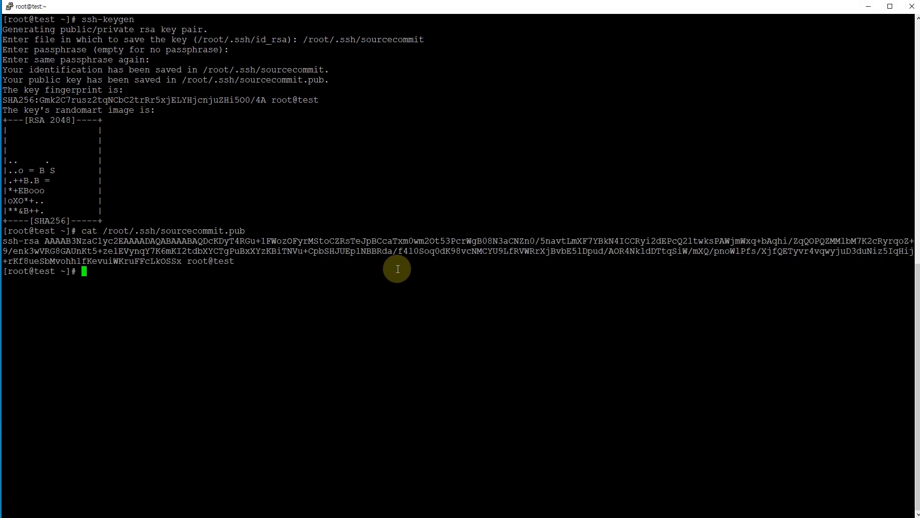
Paste the printed SSH public key into the notes above the "ssh id" line and copy the whole key line
{"action": "left_click_drag", "start_coordinate": [234, 260], "coordinate": [5, 241]}
{"action": "left_click", "coordinate": [497, 504]}
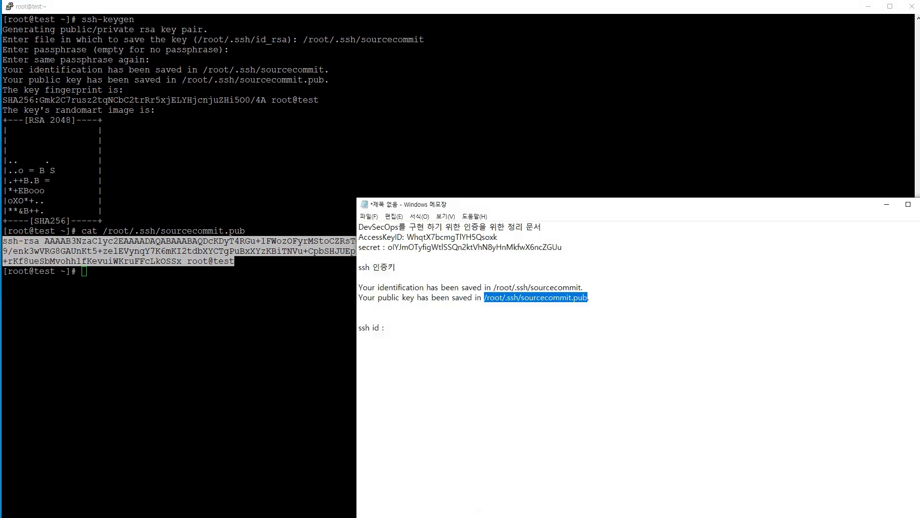
{"action": "left_click", "coordinate": [377, 310]}
{"action": "key", "text": "ctrl+v"}
{"action": "left_click_drag", "start_coordinate": [904, 322], "coordinate": [862, 319]}
{"action": "left_click", "coordinate": [369, 317]}
{"action": "left_click", "coordinate": [820, 319]}
{"action": "left_click", "coordinate": [358, 309]}
{"action": "left_click_drag", "start_coordinate": [360, 319], "coordinate": [844, 318]}
{"action": "right_click", "coordinate": [844, 318]}
{"action": "left_click", "coordinate": [870, 339]}
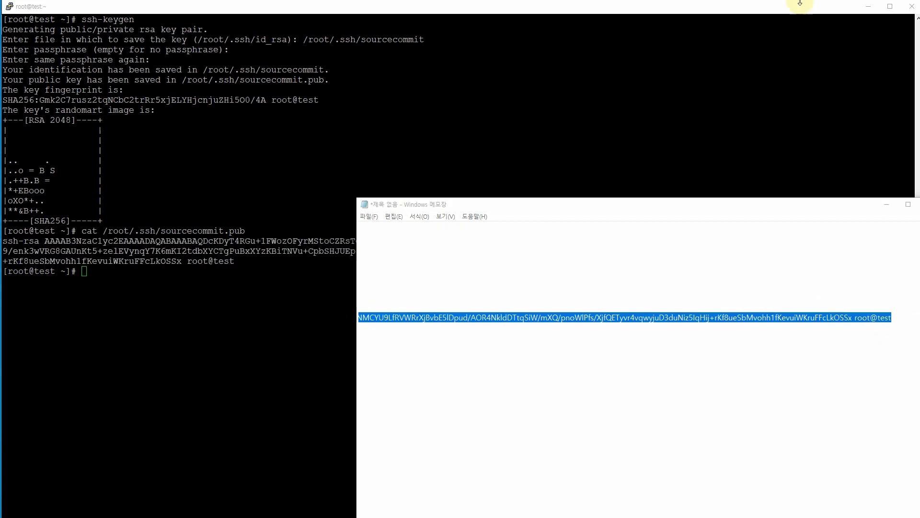
Switch to the SourceCommit page in the browser and register the copied SSH public key in the GIT SSH settings
{"action": "key", "text": "alt+Tab"}
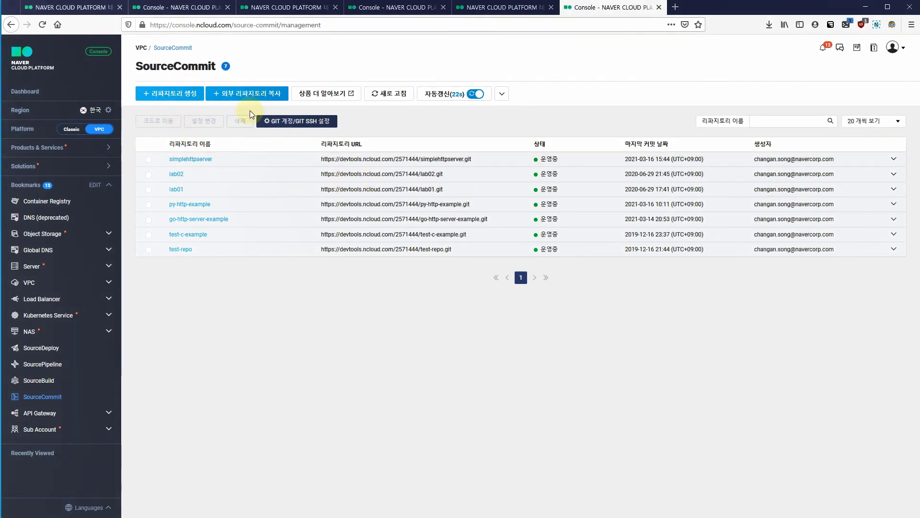
{"action": "left_click", "coordinate": [298, 121]}
{"action": "left_click", "coordinate": [381, 226]}
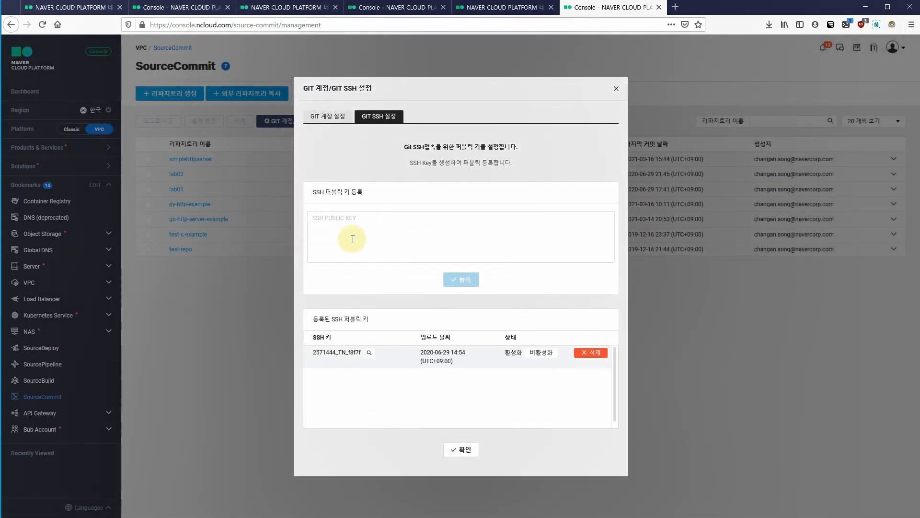
{"action": "right_click", "coordinate": [374, 230]}
{"action": "left_click", "coordinate": [407, 266]}
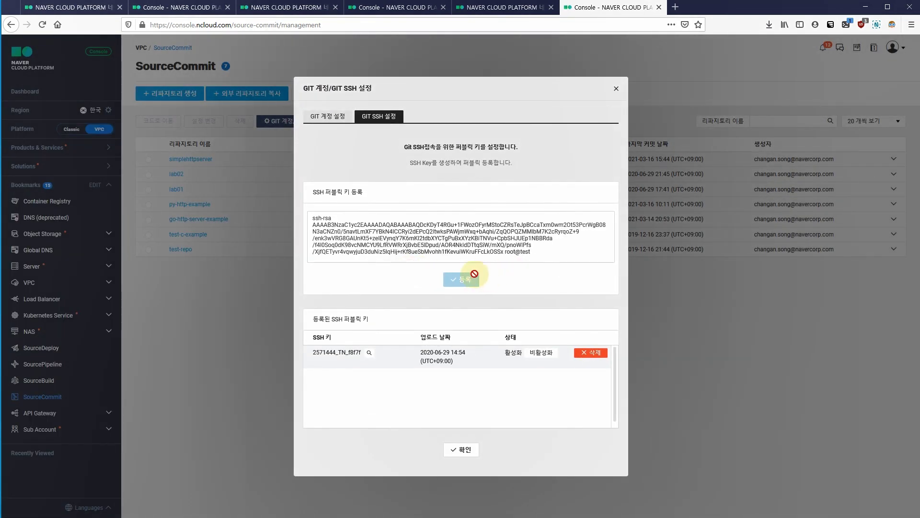
{"action": "left_click", "coordinate": [479, 277]}
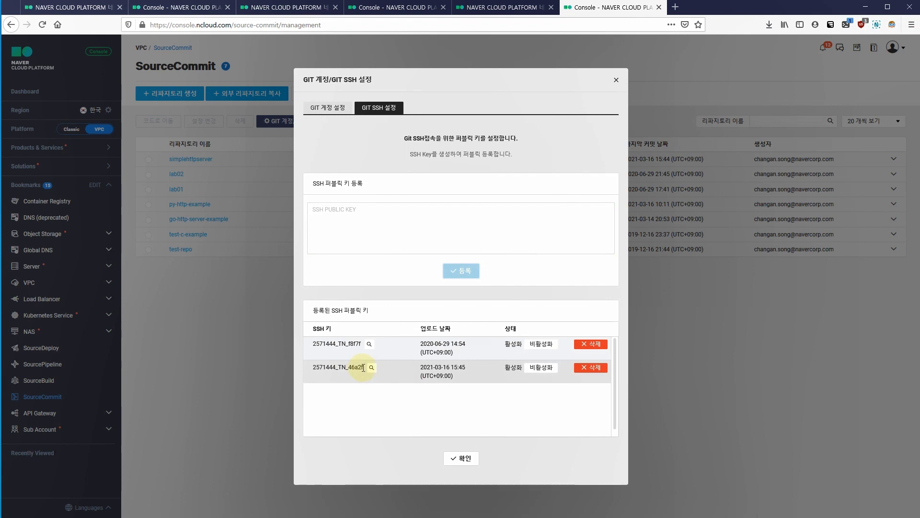
Copy the newly registered SSH key ID, close the settings and paste the ID after "ssh id :" in the notes
{"action": "left_click_drag", "start_coordinate": [363, 368], "coordinate": [311, 368]}
{"action": "left_click", "coordinate": [464, 458]}
{"action": "key", "text": "alt+Tab"}
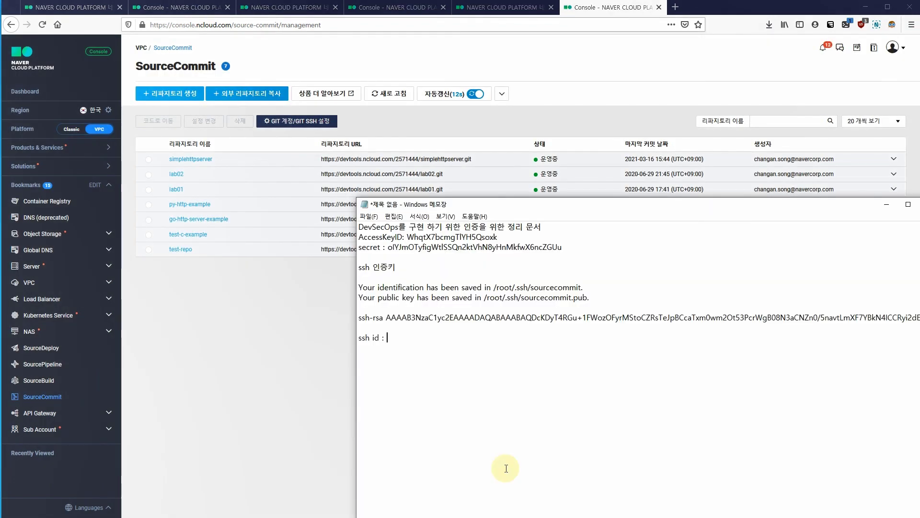
{"action": "key", "text": "ctrl+v"}
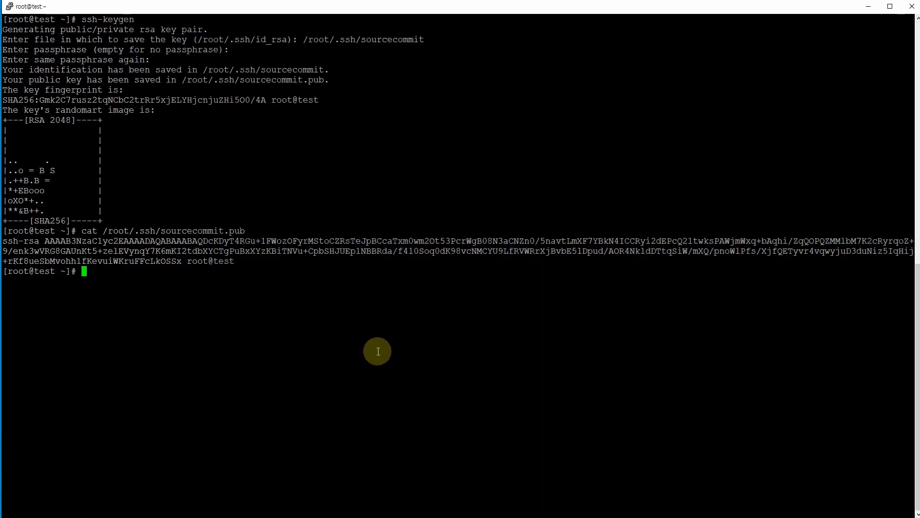
Create ~/.ssh/config in vi with Host devtools.ncloud.com, the registered SSH key ID as User, and IdentityFile ~/.ssh/sourcecommit
{"action": "type", "text": "vi ~/.ssh/config"}
{"action": "key", "text": "Return"}
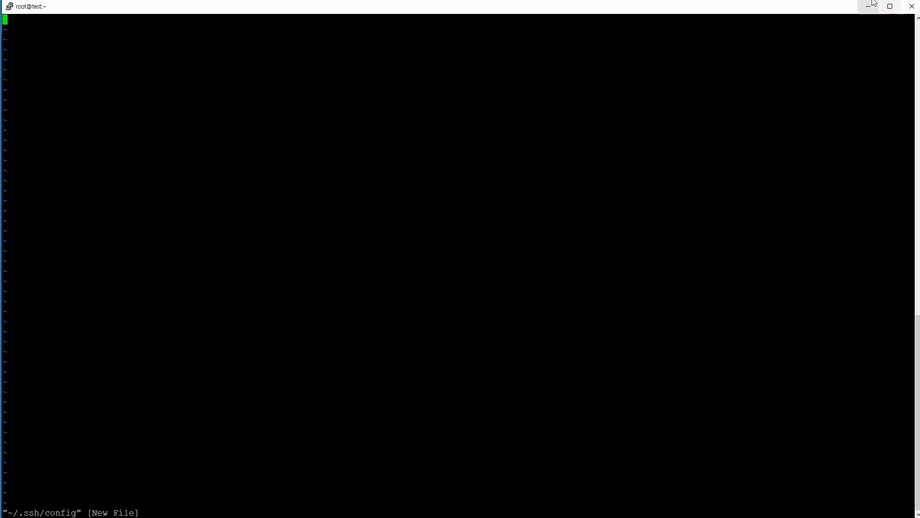
{"action": "key", "text": "i"}
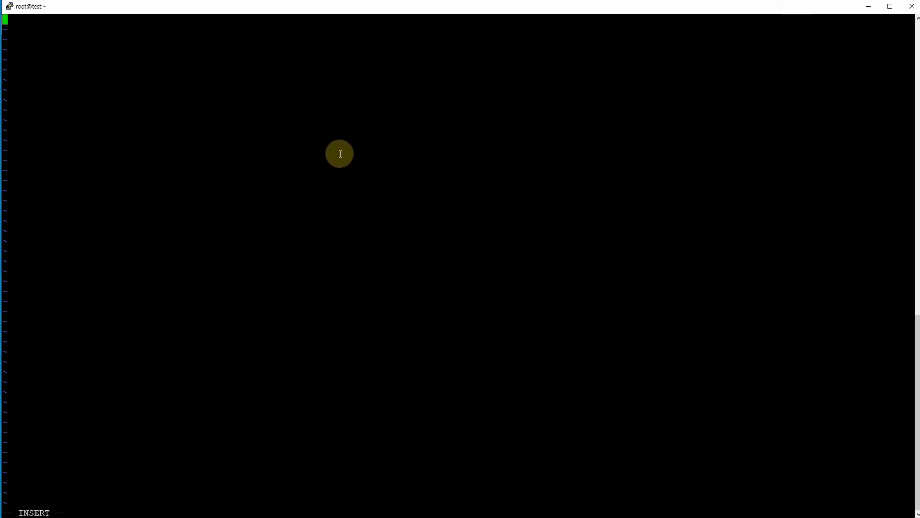
{"action": "right_click", "coordinate": [311, 151]}
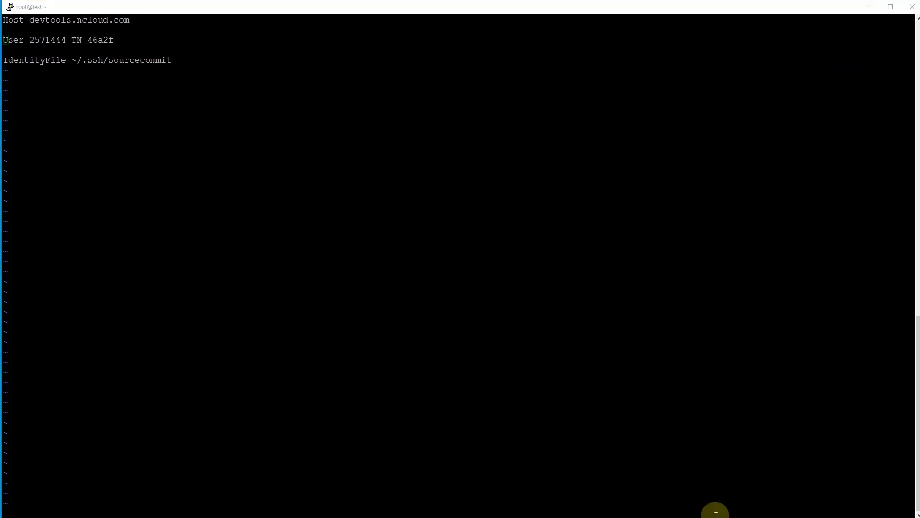
Check the config's User and IdentityFile entries against the notes, and save the file and exit vi
{"action": "left_click", "coordinate": [715, 509]}
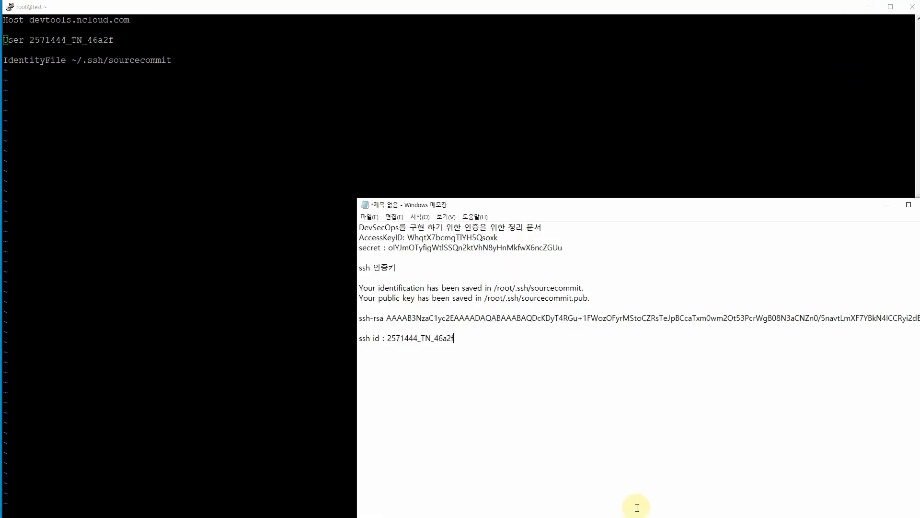
{"action": "left_click", "coordinate": [459, 339]}
{"action": "left_click_drag", "start_coordinate": [460, 338], "coordinate": [386, 340]}
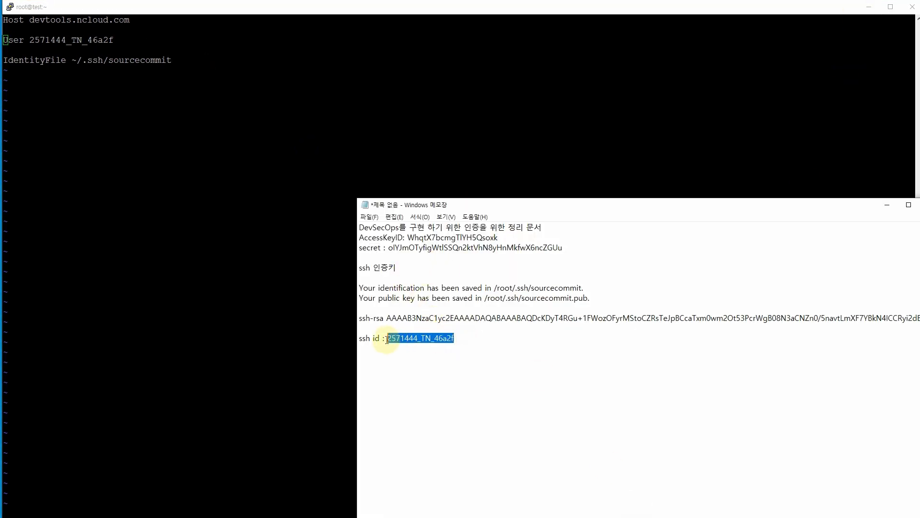
{"action": "double_click", "coordinate": [84, 39]}
{"action": "left_click", "coordinate": [160, 84]}
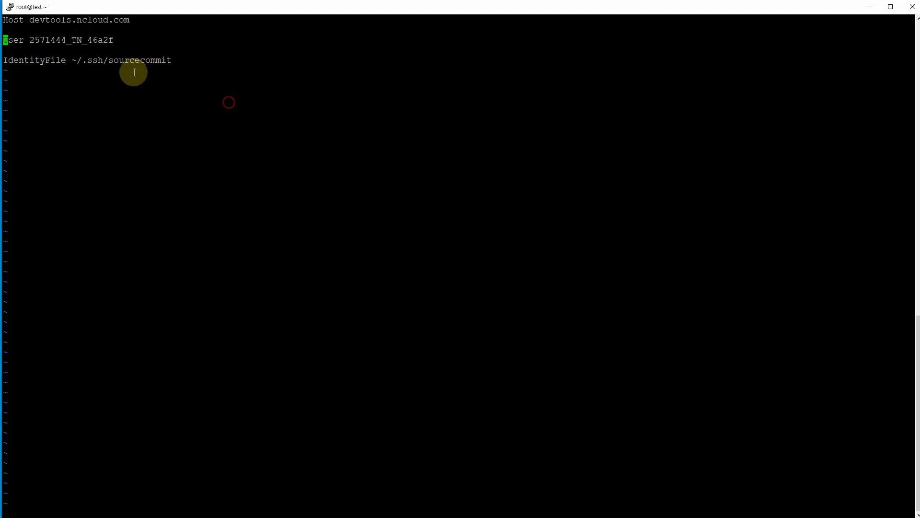
{"action": "left_click_drag", "start_coordinate": [73, 60], "coordinate": [170, 60]}
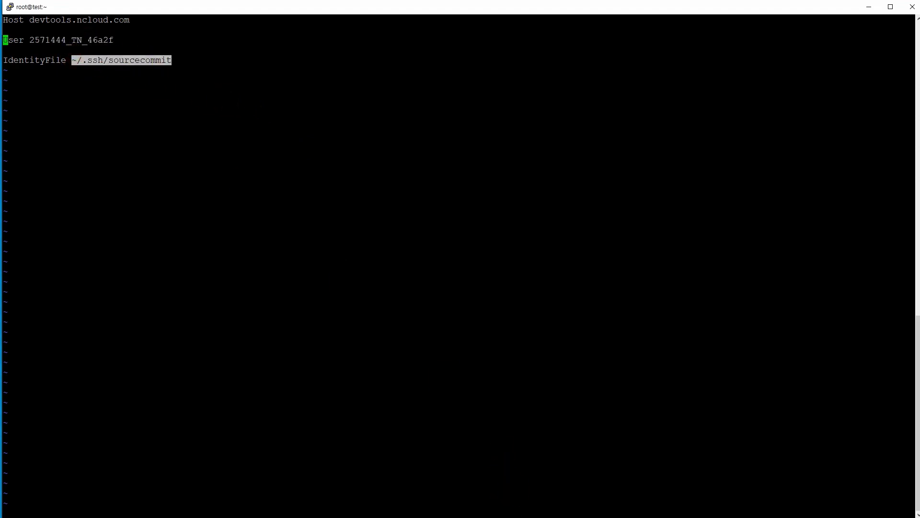
{"action": "left_click", "coordinate": [510, 513]}
{"action": "left_click_drag", "start_coordinate": [585, 288], "coordinate": [494, 287]}
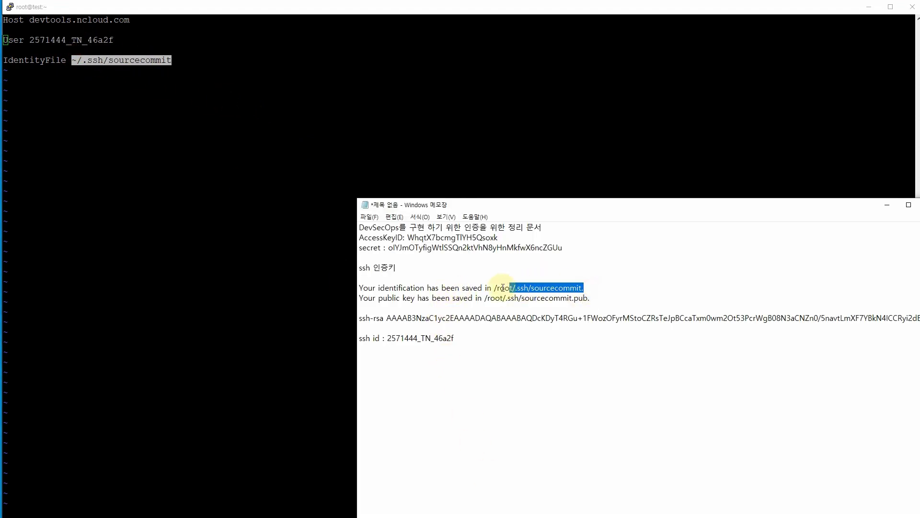
{"action": "left_click", "coordinate": [183, 293]}
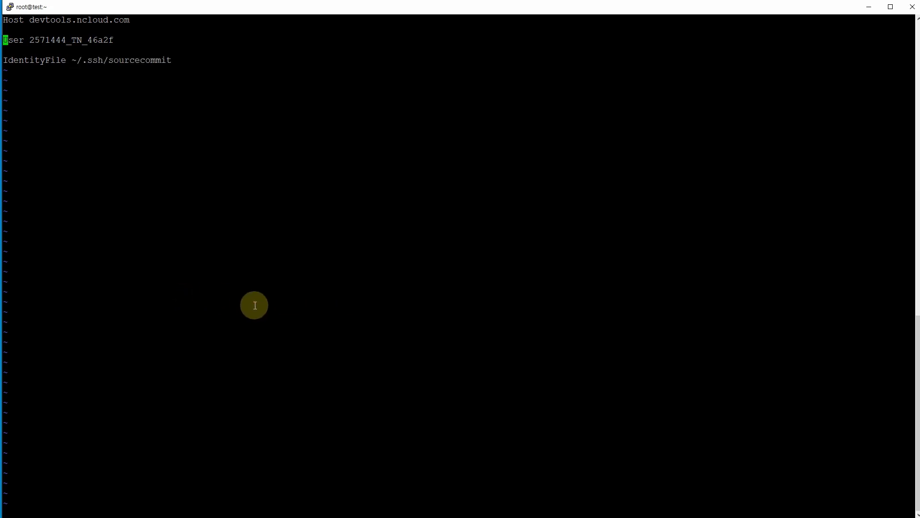
{"action": "key", "text": "Return"}
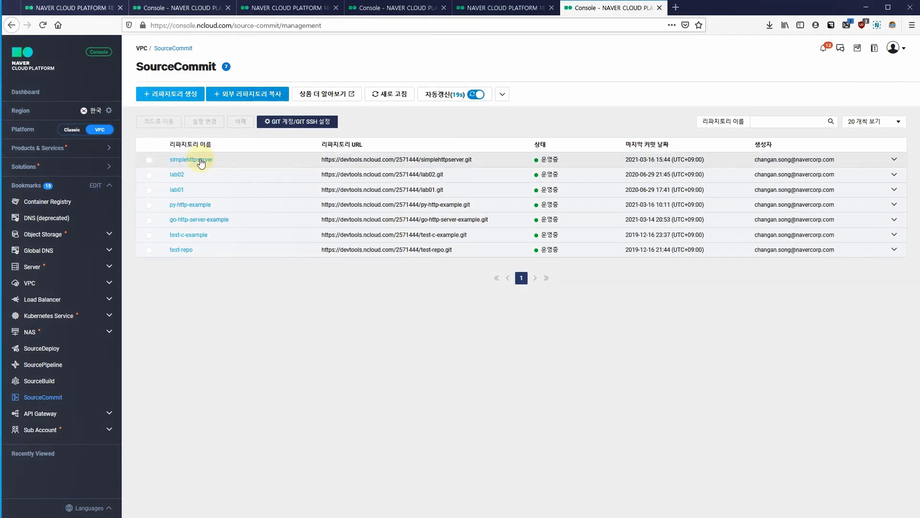
Open the simplehttpserver repository in the SourceCommit console and copy its SSH clone URL
{"action": "left_click", "coordinate": [199, 158]}
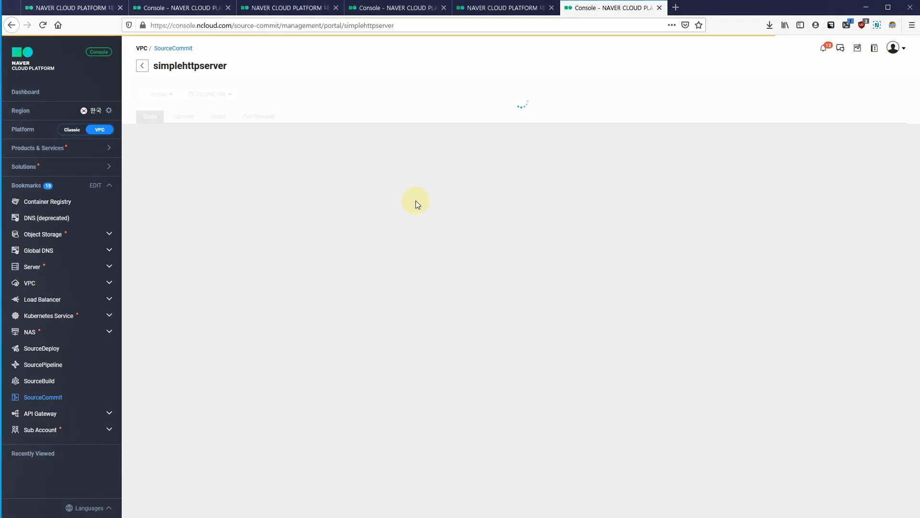
{"action": "left_click", "coordinate": [211, 94]}
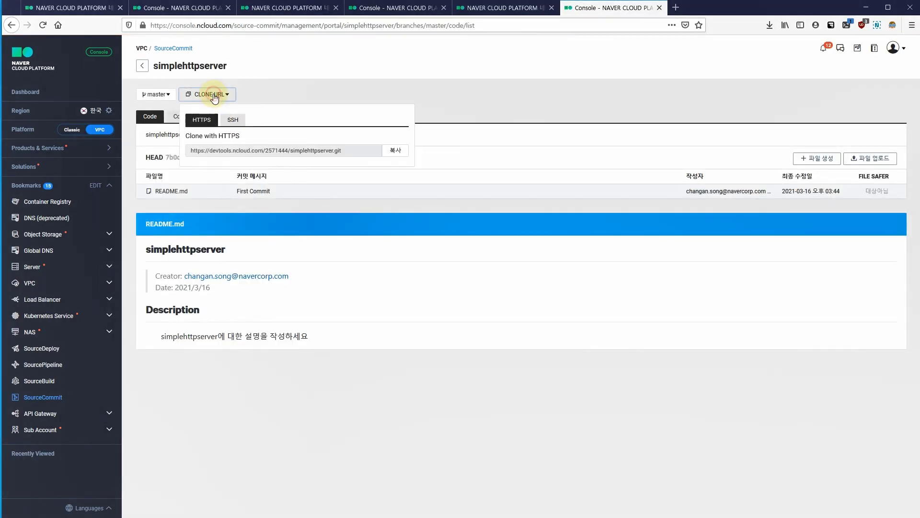
{"action": "left_click", "coordinate": [234, 121]}
{"action": "left_click", "coordinate": [397, 150]}
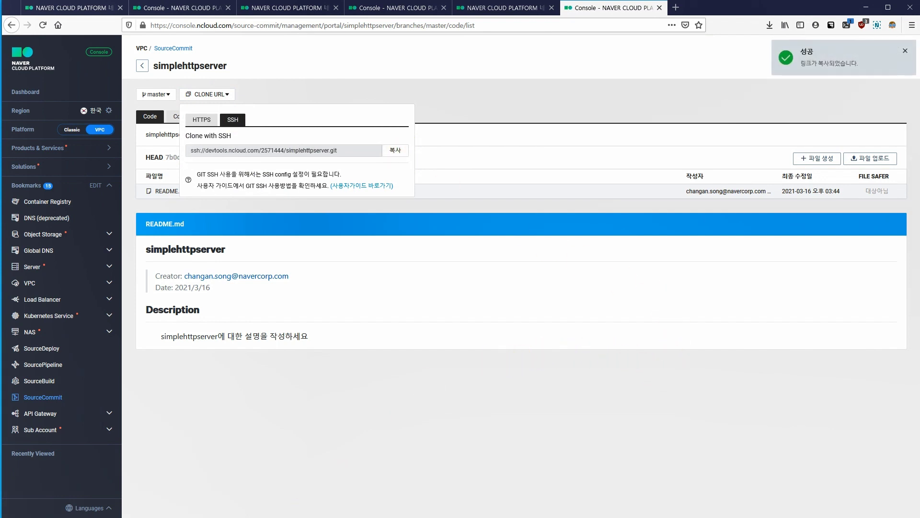
Clone the simplehttpserver repository in the terminal with git clone and the copied SSH URL, answering yes to trust the host
{"action": "key", "text": "alt+Tab"}
{"action": "right_click", "coordinate": [556, 398]}
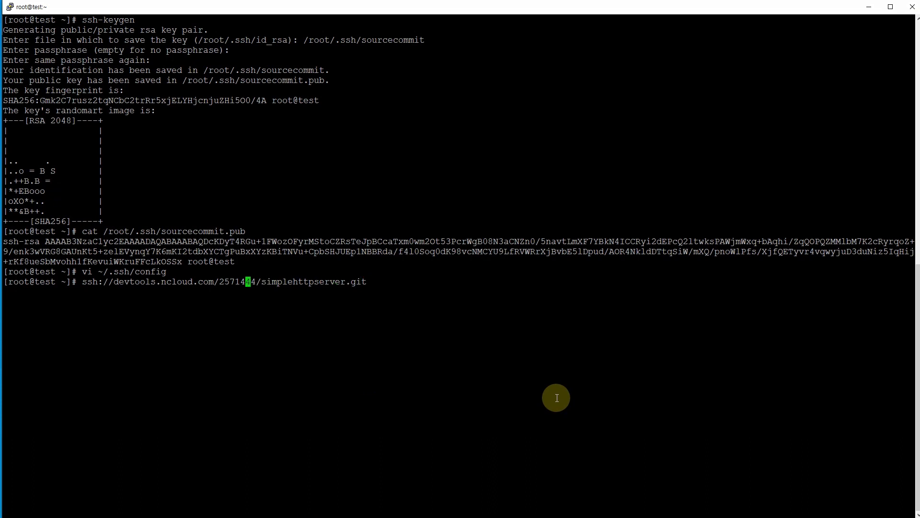
{"action": "type", "text": "git clone"}
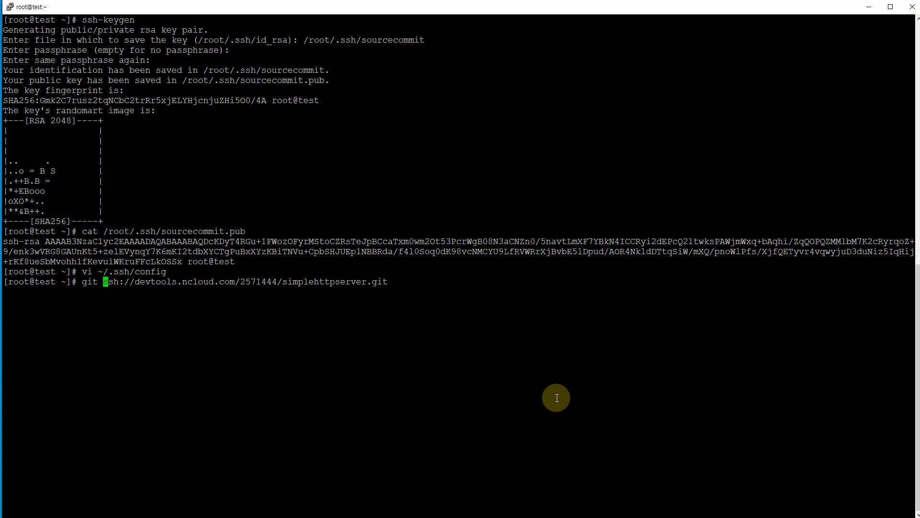
{"action": "key", "text": "Return"}
{"action": "type", "text": "yes"}
{"action": "key", "text": "Return"}
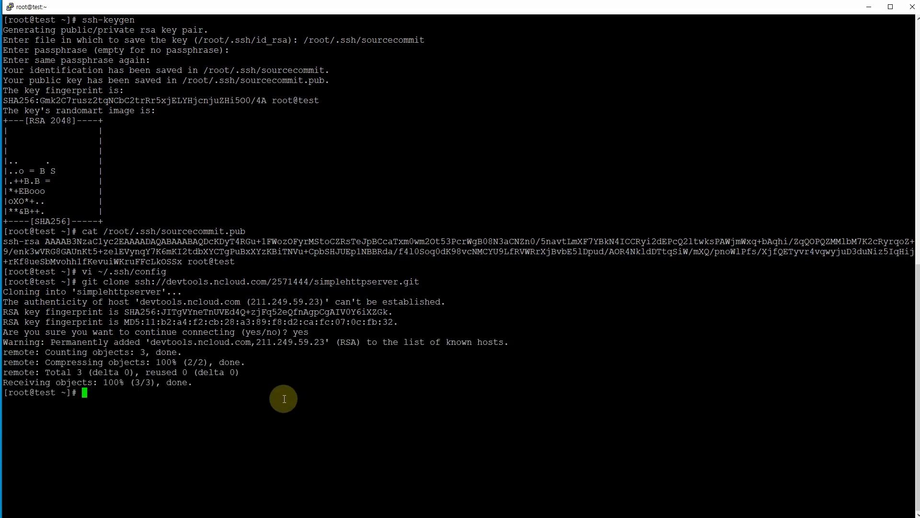
{"action": "left_click_drag", "start_coordinate": [249, 396], "coordinate": [56, 339]}
{"action": "left_click", "coordinate": [184, 375]}
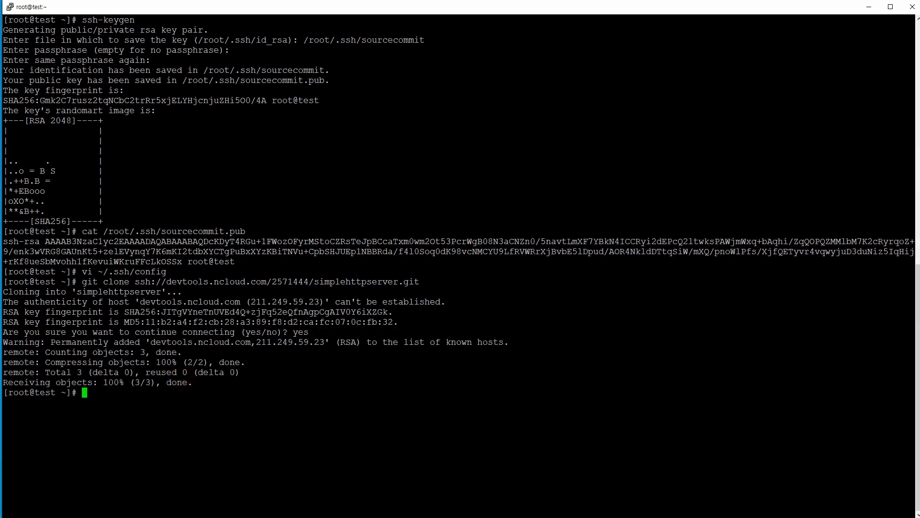
List the home directory, look inside the cloned simplehttpserver folder, and return to the home directory and list it again
{"action": "type", "text": "ls"}
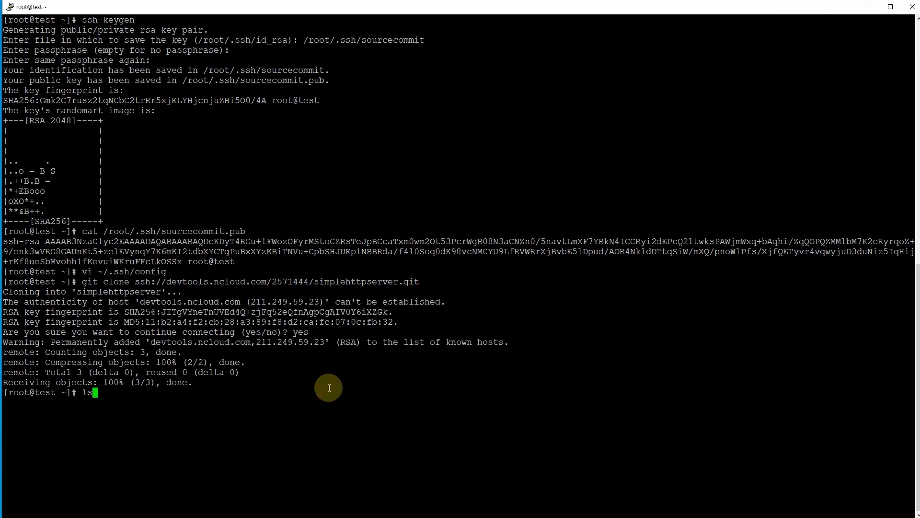
{"action": "key", "text": "Return"}
{"action": "type", "text": "cd sim"}
{"action": "key", "text": "Tab"}
{"action": "key", "text": "Return"}
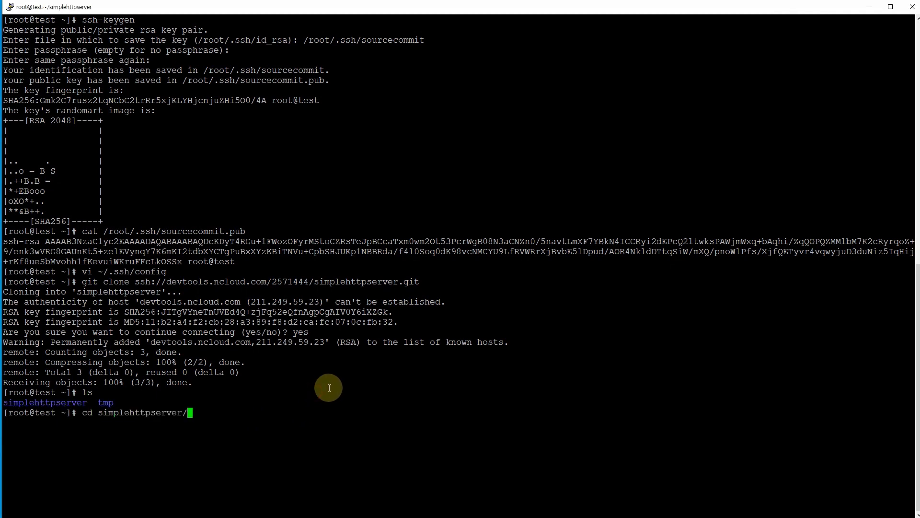
{"action": "type", "text": "ls"}
{"action": "key", "text": "Return"}
{"action": "type", "text": "cd .."}
{"action": "key", "text": "Return"}
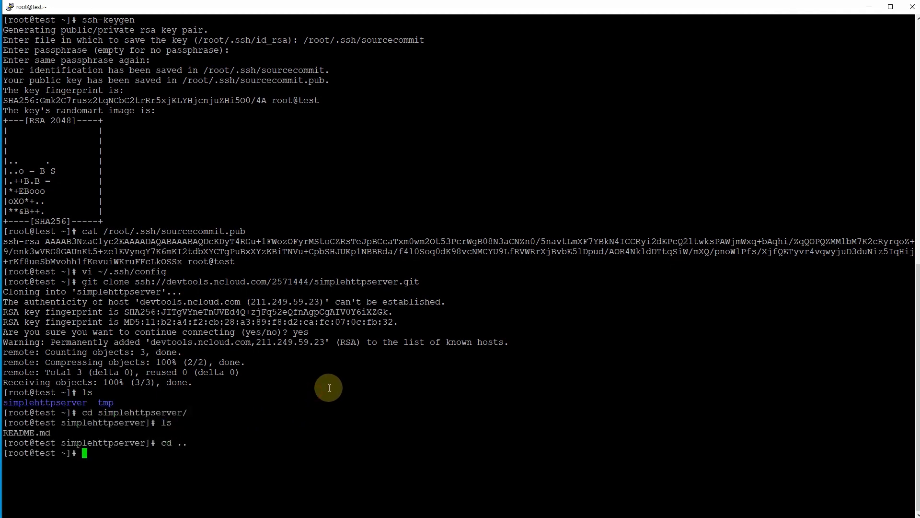
{"action": "type", "text": "ls"}
{"action": "key", "text": "Return"}
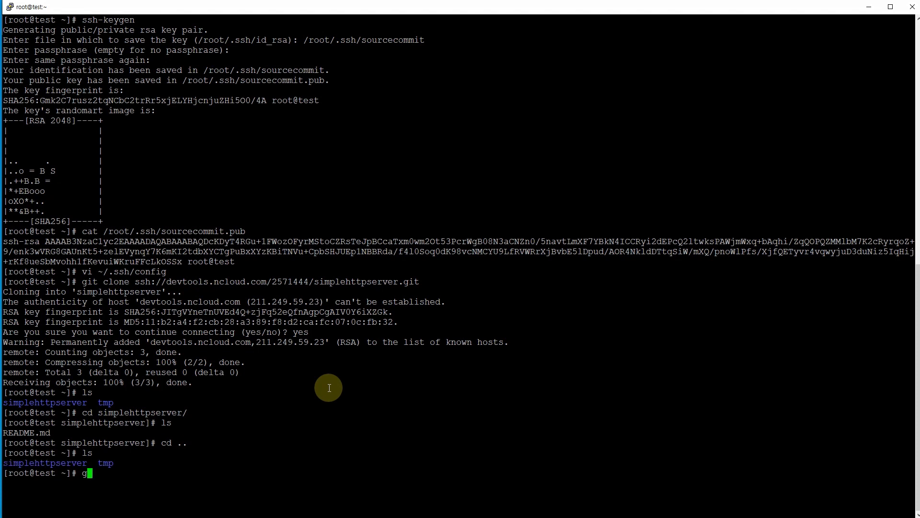
{"action": "type", "text": "git clone"}
{"action": "right_click", "coordinate": [329, 388]}
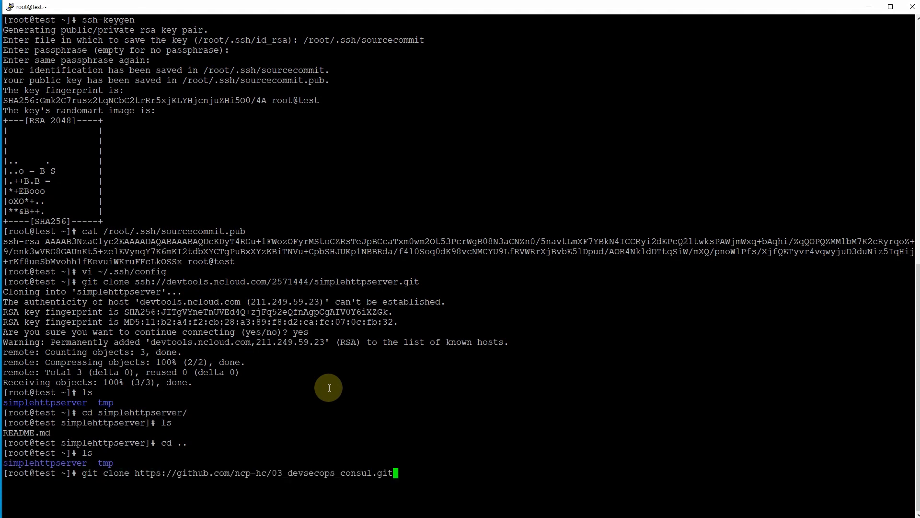
{"action": "key", "text": "Return"}
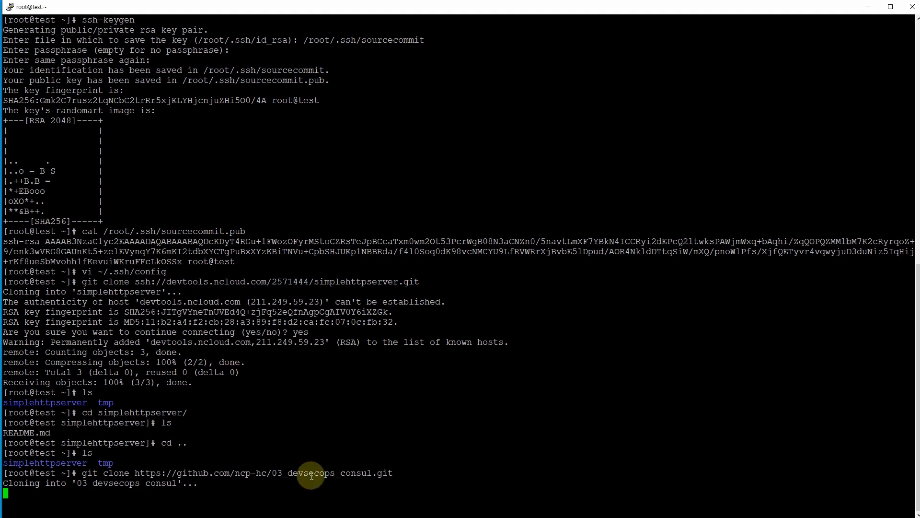
Try to change into 03_devsecops_consul.git, reusing the name from the clone URL
{"action": "left_click_drag", "start_coordinate": [272, 441], "coordinate": [393, 441]}
{"action": "type", "text": "cd"}
{"action": "right_click", "coordinate": [551, 419]}
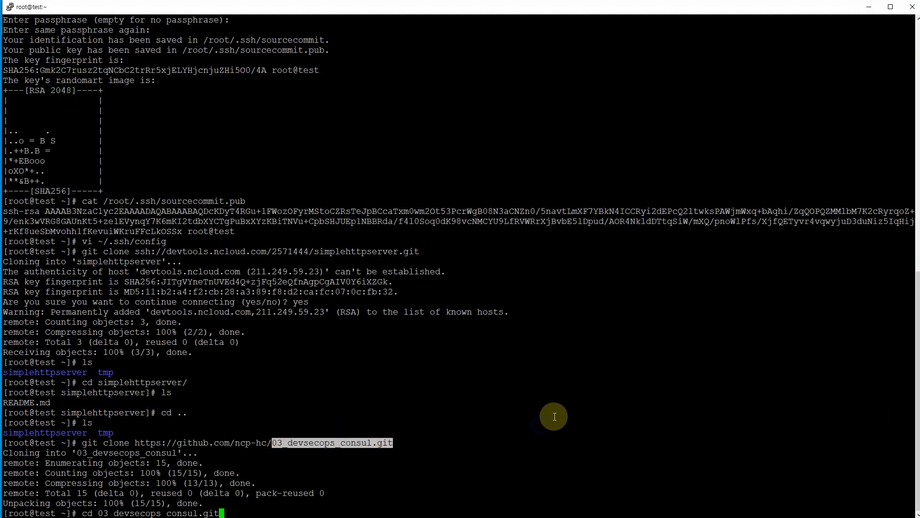
{"action": "key", "text": "Return"}
Change into simplehttpserver and try to copy everything in it to ~/simplehttpserver/. with cp -rf
{"action": "type", "text": "sim"}
{"action": "key", "text": "Tab"}
{"action": "key", "text": "Return"}
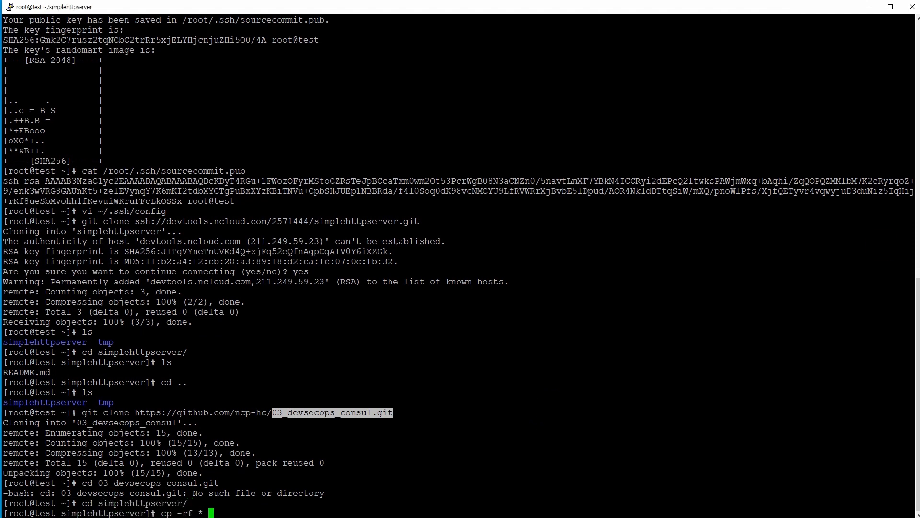
{"action": "left_click", "coordinate": [452, 408]}
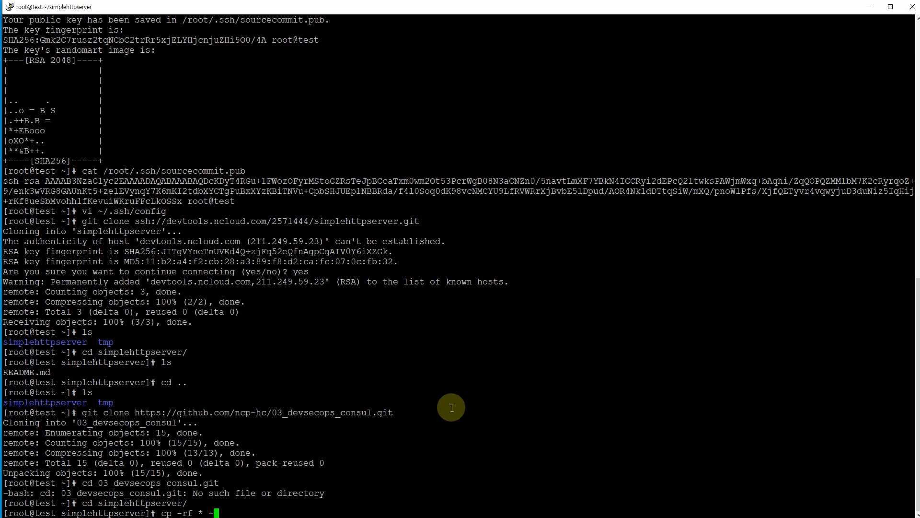
{"action": "type", "text": "~/si"}
{"action": "key", "text": "Tab"}
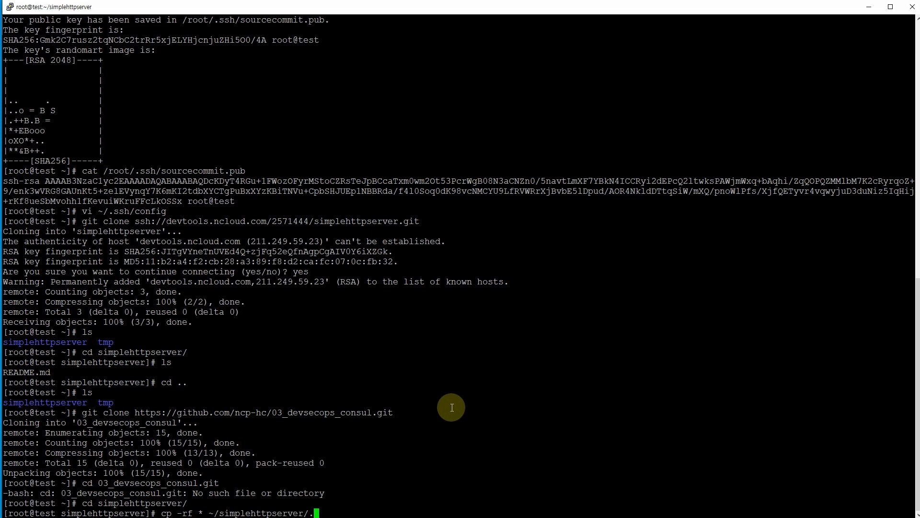
{"action": "key", "text": "Return"}
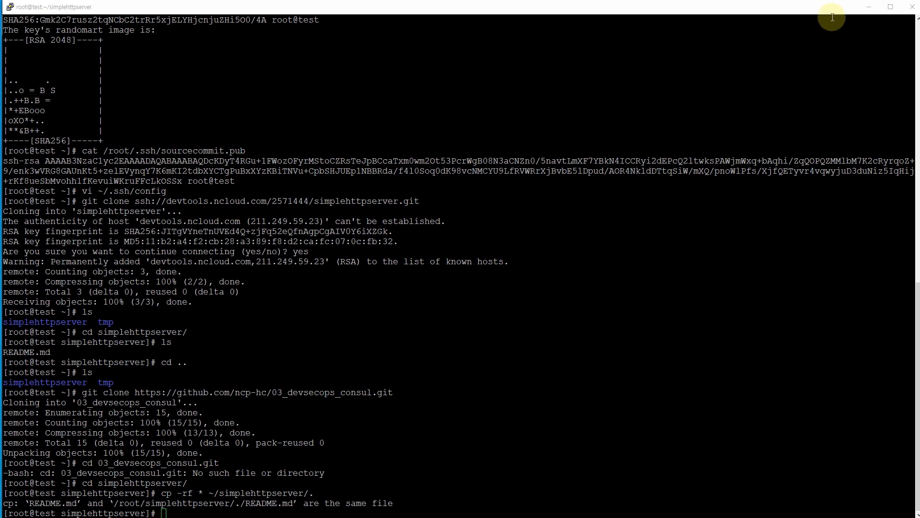
Return to the home directory, change into simplehttpserver and list its files
{"action": "left_click", "coordinate": [559, 351]}
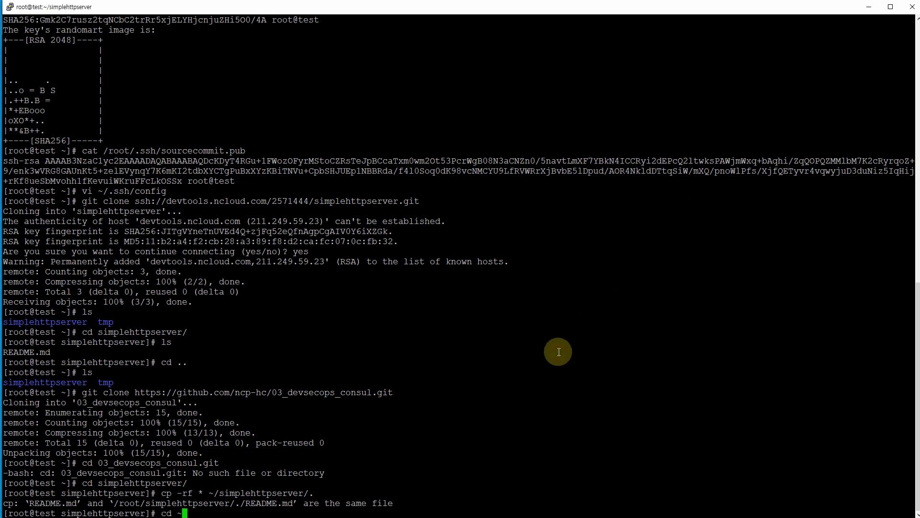
{"action": "type", "text": "cd ~"}
{"action": "key", "text": "Return"}
{"action": "type", "text": "cd simplehttpserver/"}
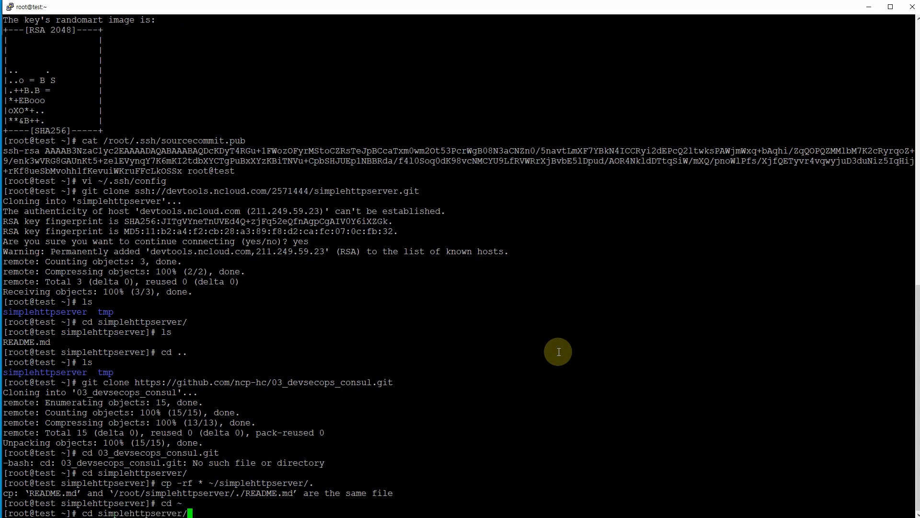
{"action": "key", "text": "Return"}
{"action": "type", "text": "ls"}
{"action": "key", "text": "Return"}
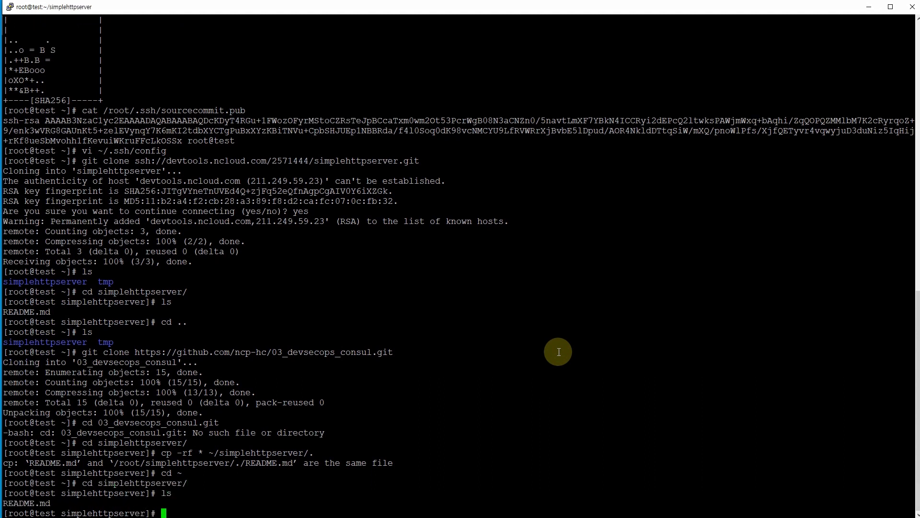
Copy ~/03_devsecops_consul/simplehttpserver/* into the current directory with cp -rf, answering yes to overwrite README.md, and list the files
{"action": "left_click", "coordinate": [467, 383]}
{"action": "type", "text": "cd ~/03"}
{"action": "key", "text": "Tab"}
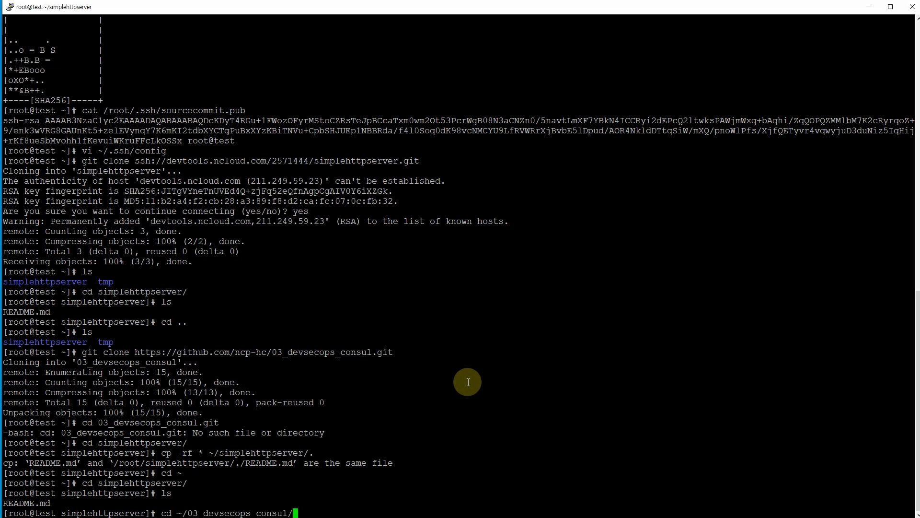
{"action": "type", "text": "si"}
{"action": "key", "text": "Tab"}
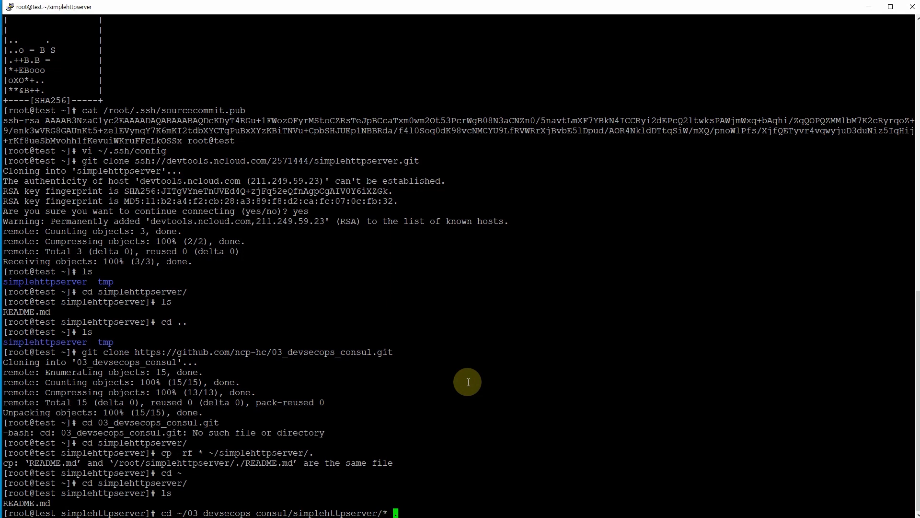
{"action": "key", "text": "BackSpace"}
{"action": "type", "text": "p -rf"}
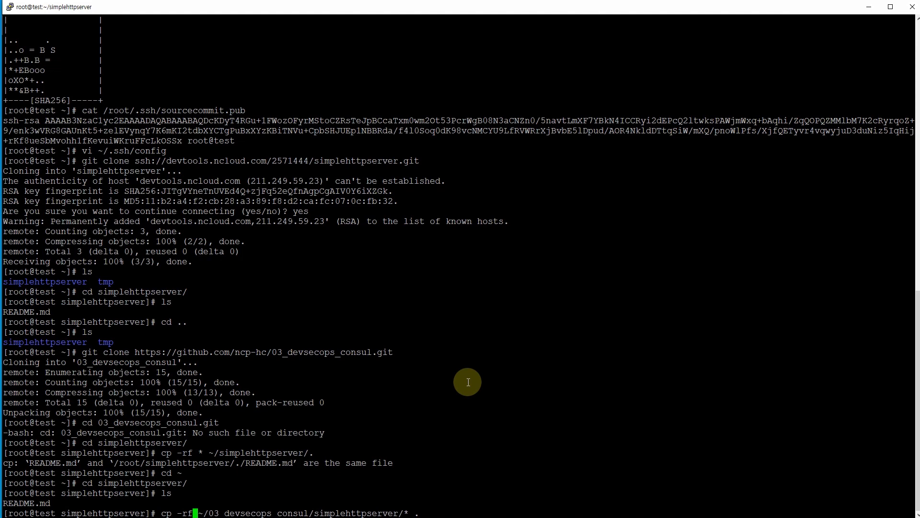
{"action": "key", "text": "Return"}
{"action": "type", "text": "yes"}
{"action": "key", "text": "Return"}
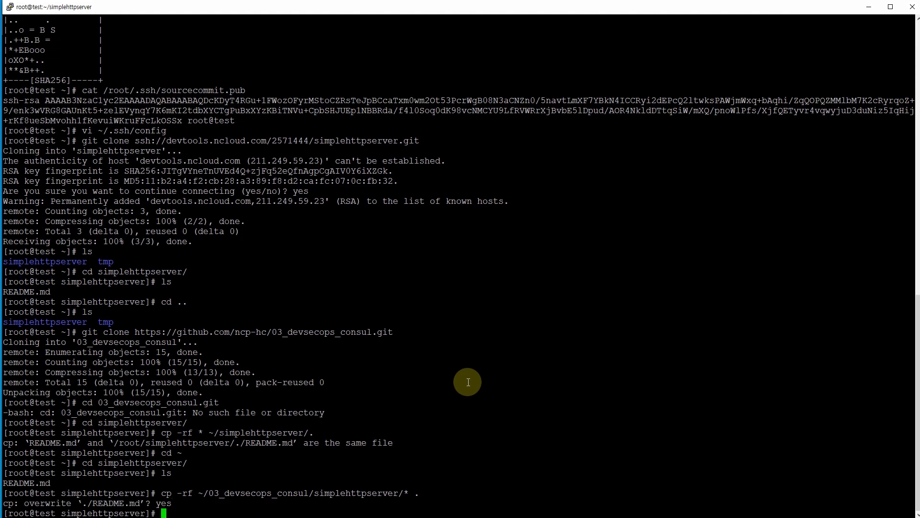
{"action": "type", "text": "ls"}
{"action": "key", "text": "Return"}
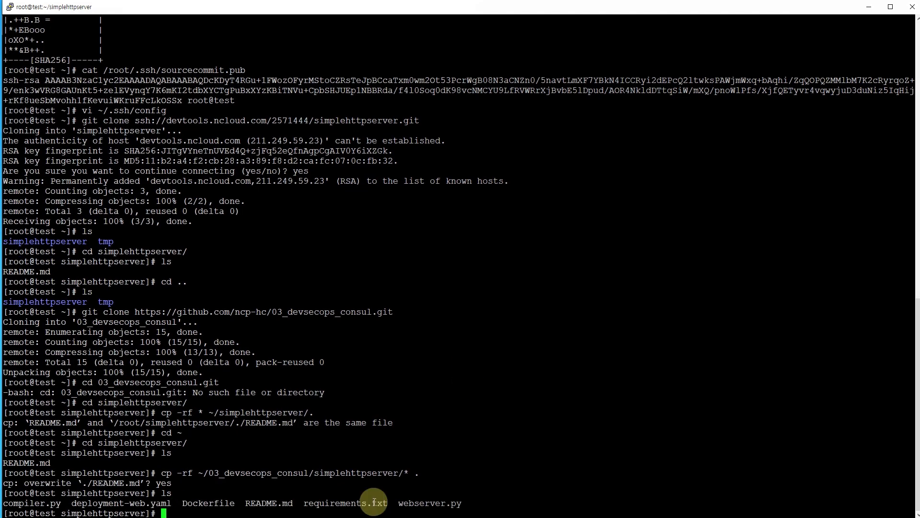
Stage all files with git add * and commit the current directory with the message "Naver Cloud Platform DevSecOps example"
{"action": "type", "text": "git add *"}
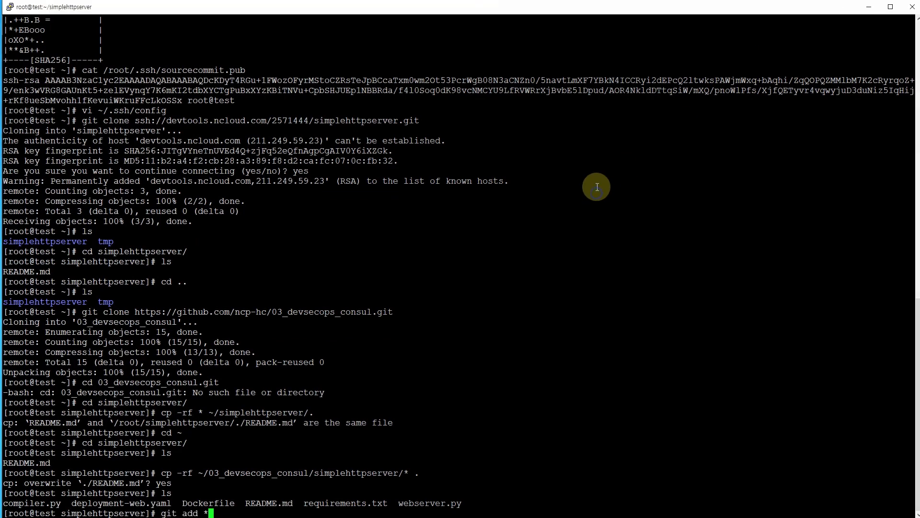
{"action": "key", "text": "Return"}
{"action": "key", "text": "alt+Tab"}
{"action": "left_click", "coordinate": [277, 271]}
{"action": "right_click", "coordinate": [335, 269]}
{"action": "key", "text": "Return"}
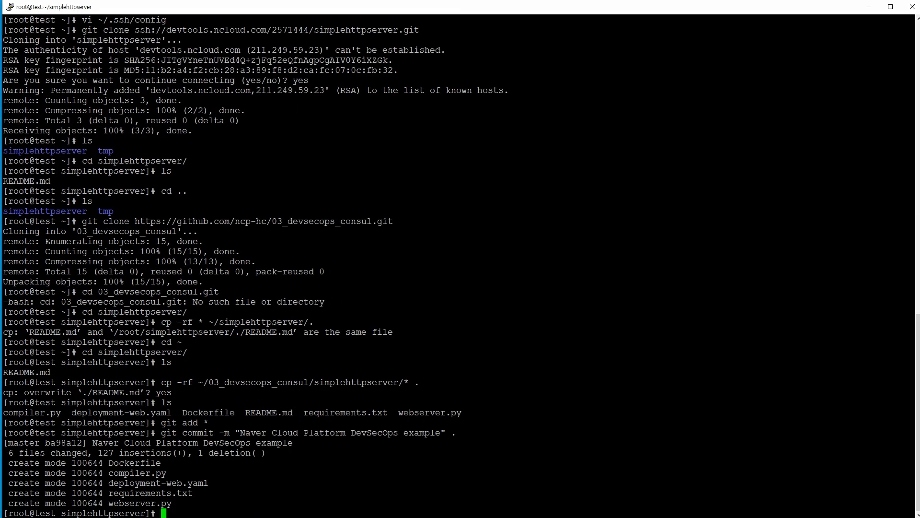
Push the commit to the SourceCommit repository with git push and highlight the push output
{"action": "key", "text": "alt+Tab"}
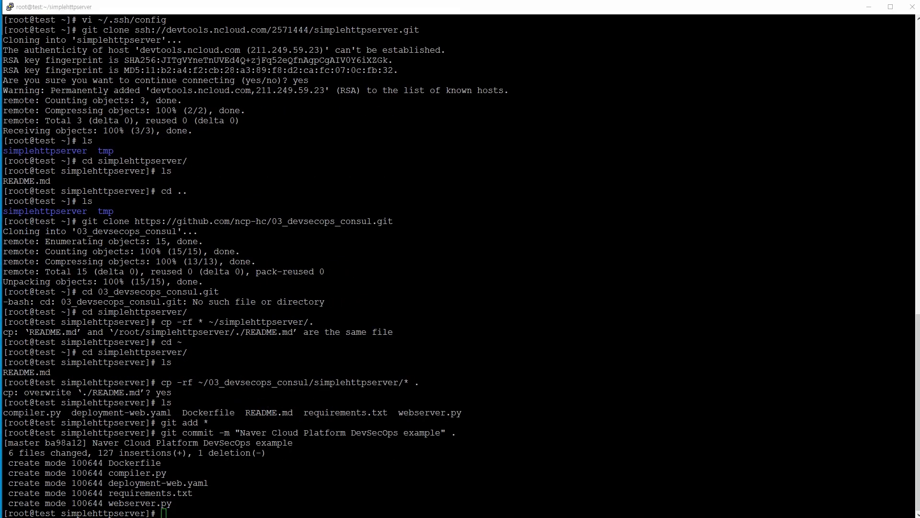
{"action": "left_click", "coordinate": [402, 335]}
{"action": "right_click", "coordinate": [402, 336]}
{"action": "key", "text": "Return"}
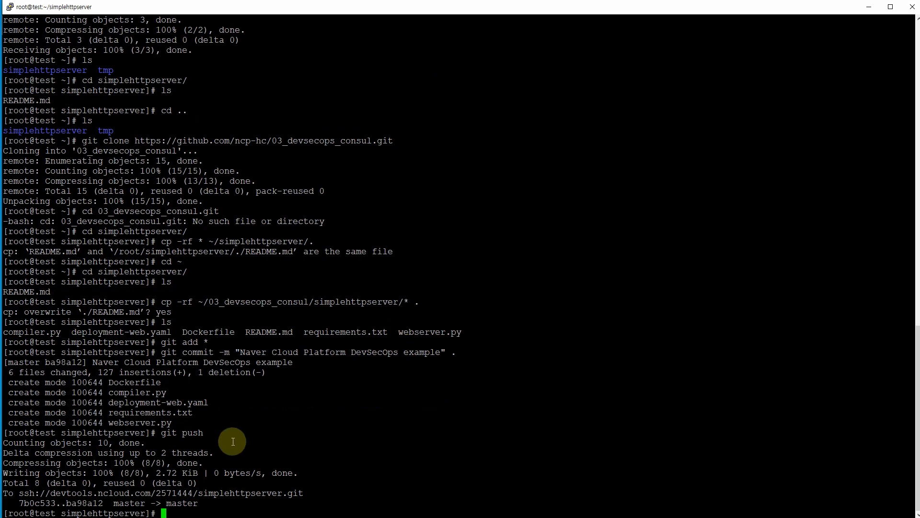
{"action": "left_click_drag", "start_coordinate": [201, 503], "coordinate": [6, 443]}
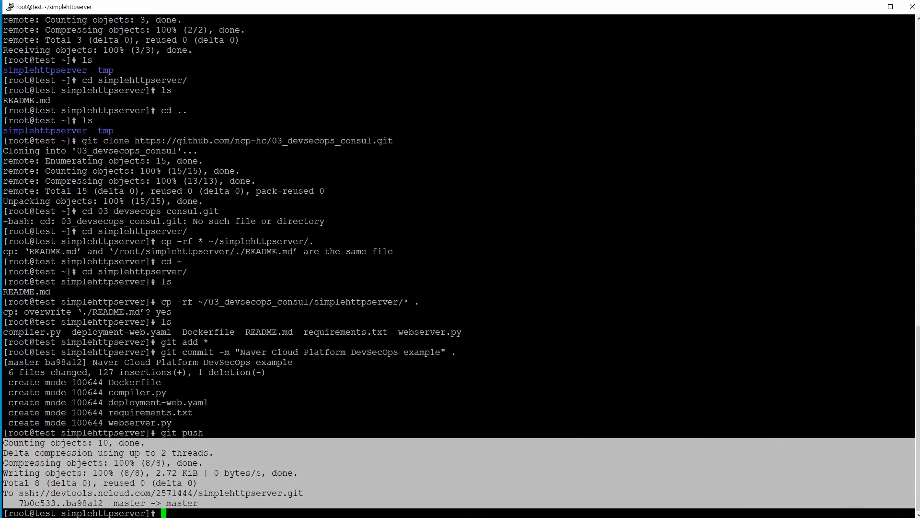
Switch to the SourceCommit console in the browser and reopen the simplehttpserver repository to check its pushed files
{"action": "key", "text": "alt+Tab"}
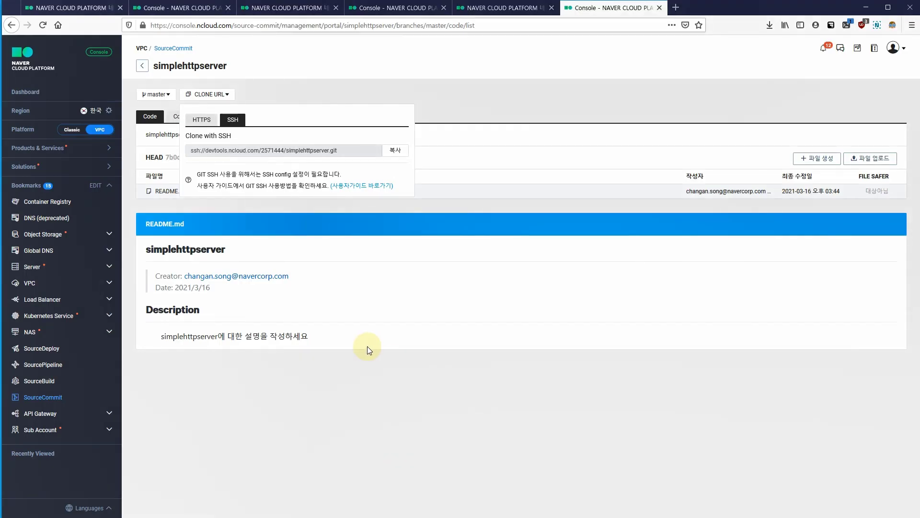
{"action": "left_click", "coordinate": [471, 91]}
{"action": "left_click", "coordinate": [143, 65]}
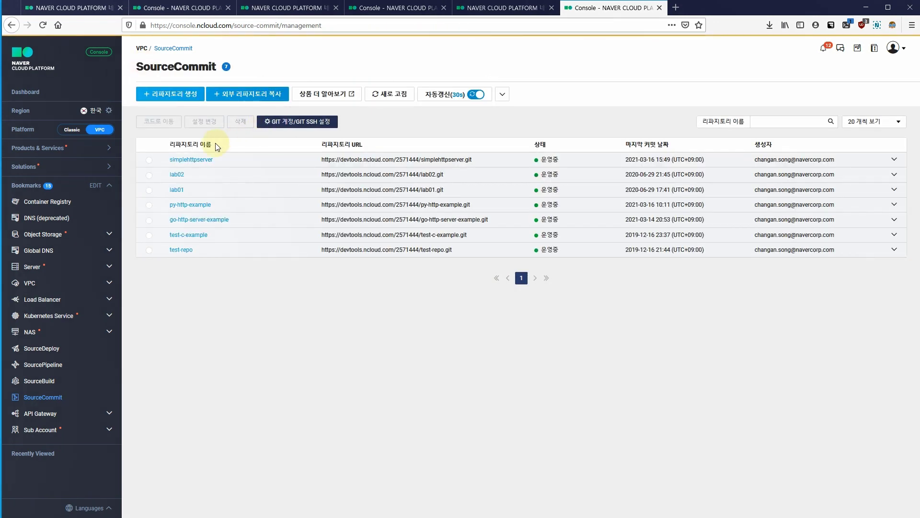
{"action": "left_click", "coordinate": [202, 162]}
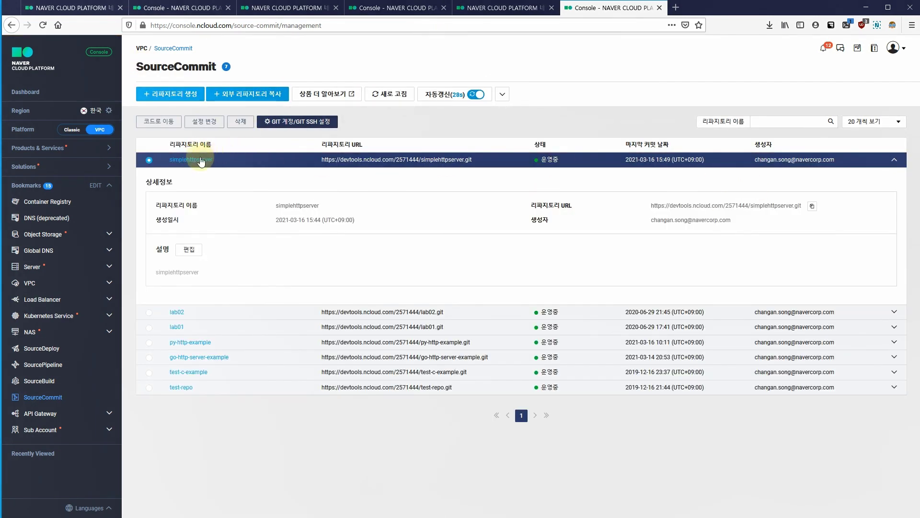
{"action": "left_click", "coordinate": [200, 159]}
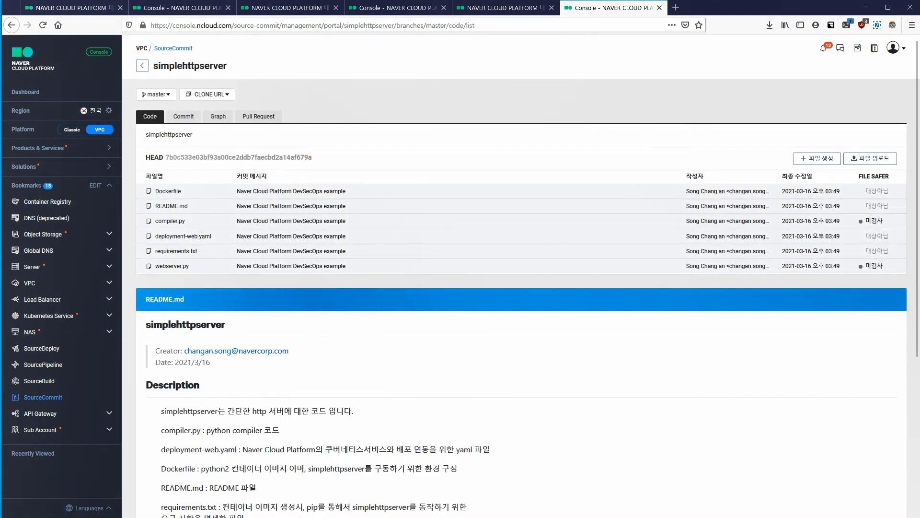
Create an Object Storage bucket named simplehttpserver with public access set to 공개 안함 and locking left disabled
{"action": "left_click", "coordinate": [45, 148]}
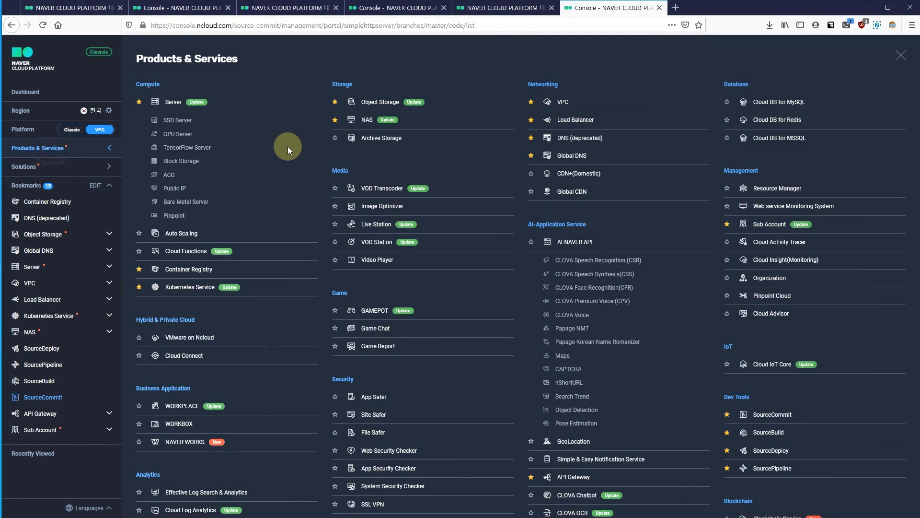
{"action": "left_click", "coordinate": [370, 102]}
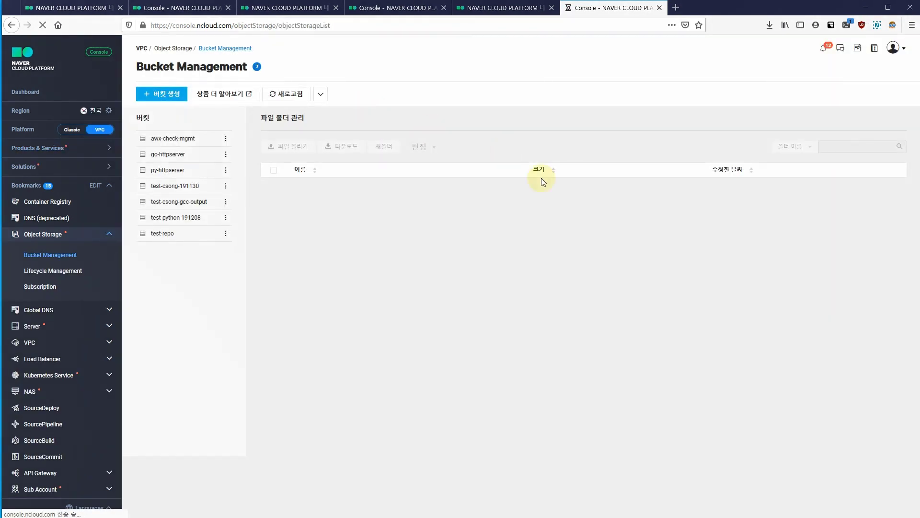
{"action": "left_click", "coordinate": [158, 93]}
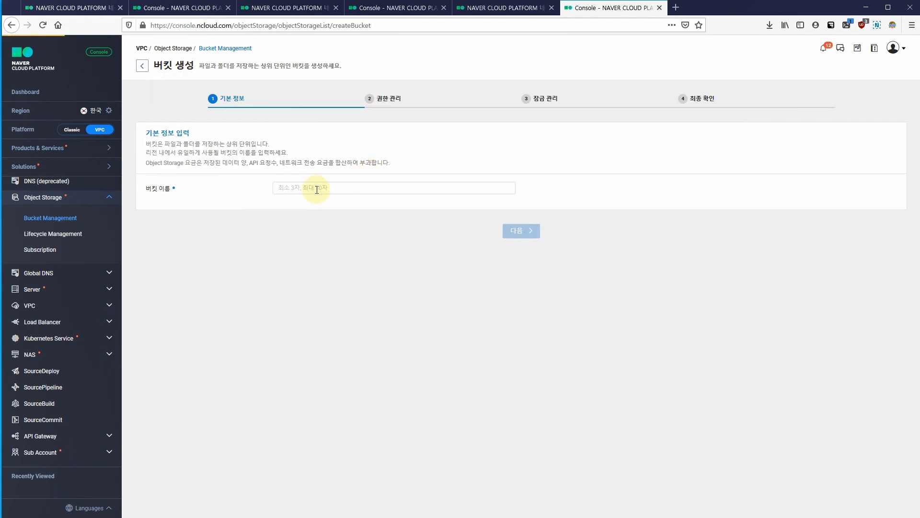
{"action": "key", "text": "ctrl+v"}
{"action": "left_click", "coordinate": [521, 230]}
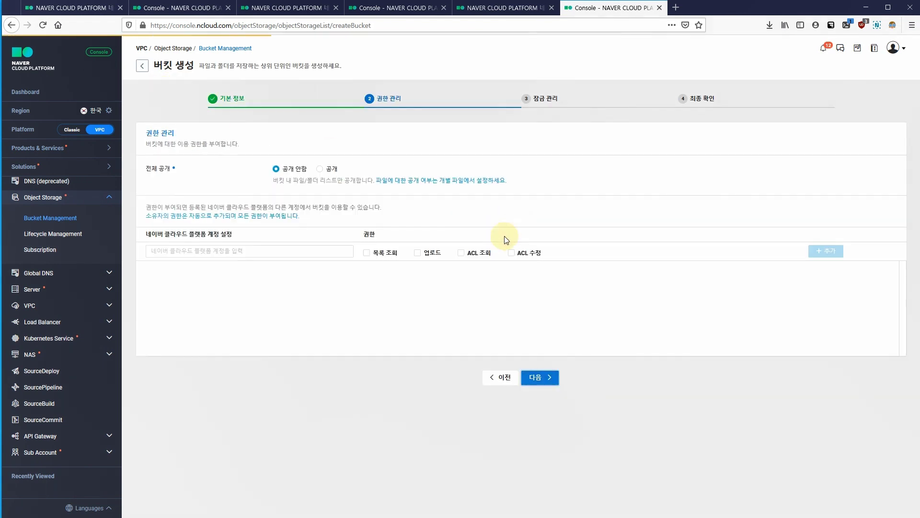
{"action": "left_click", "coordinate": [542, 378]}
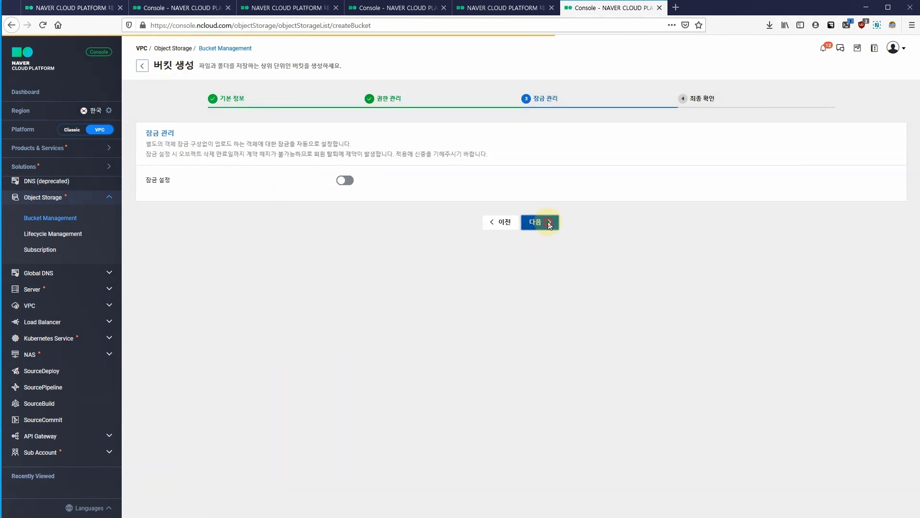
{"action": "left_click", "coordinate": [548, 223]}
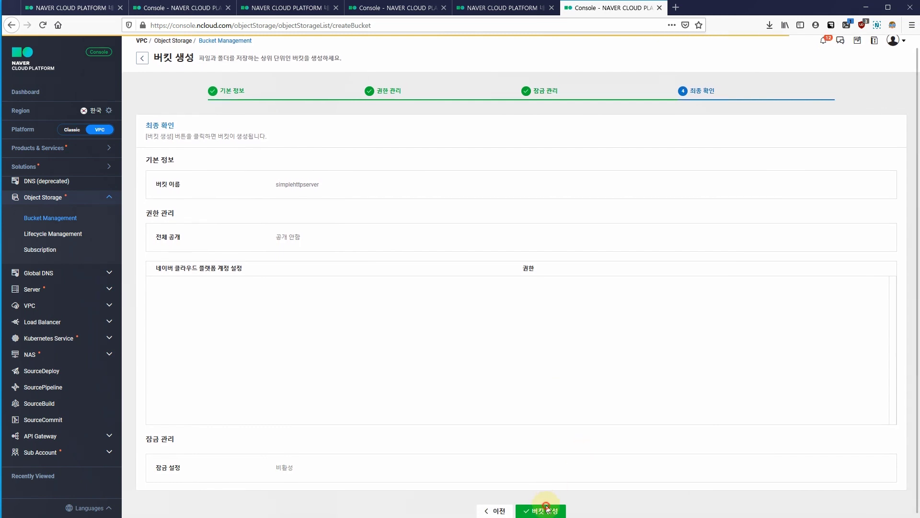
{"action": "left_click", "coordinate": [548, 509]}
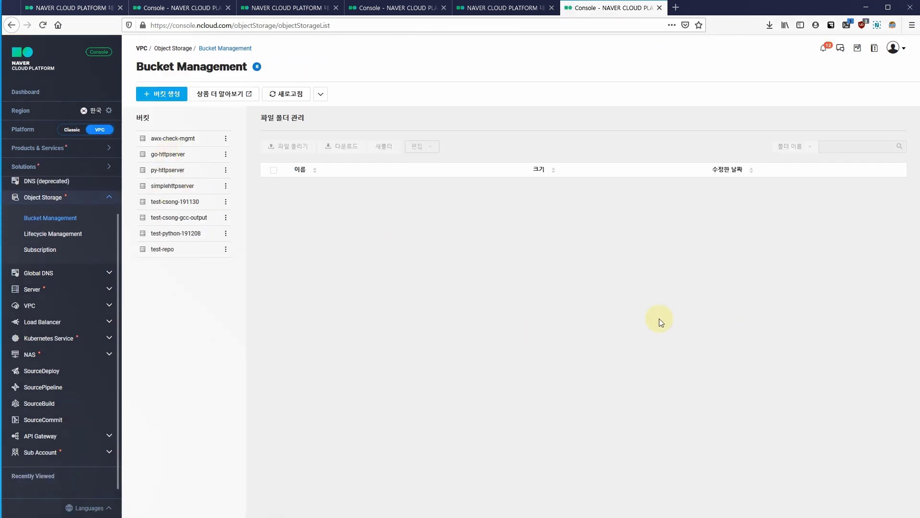
Create a Container Registry named simplehttpservercontainer that stores its images in the simplehttpserver bucket
{"action": "left_click", "coordinate": [110, 148]}
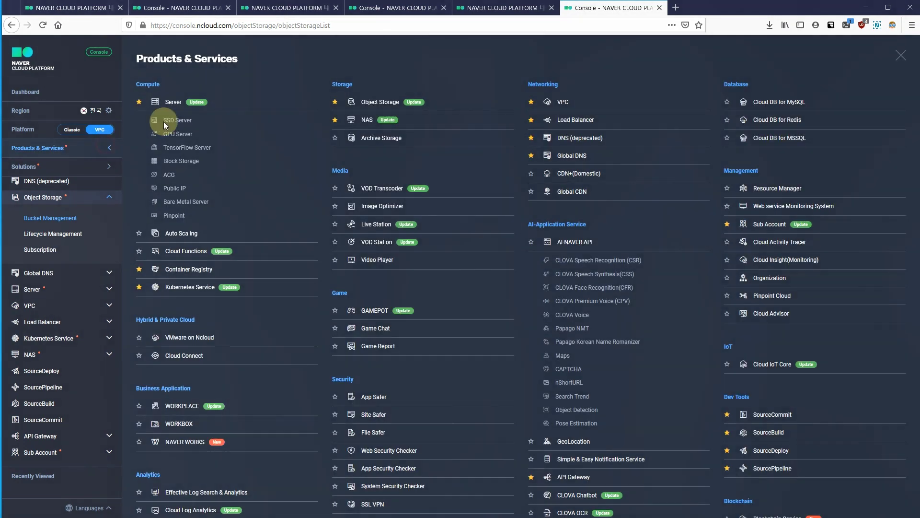
{"action": "left_click", "coordinate": [190, 273]}
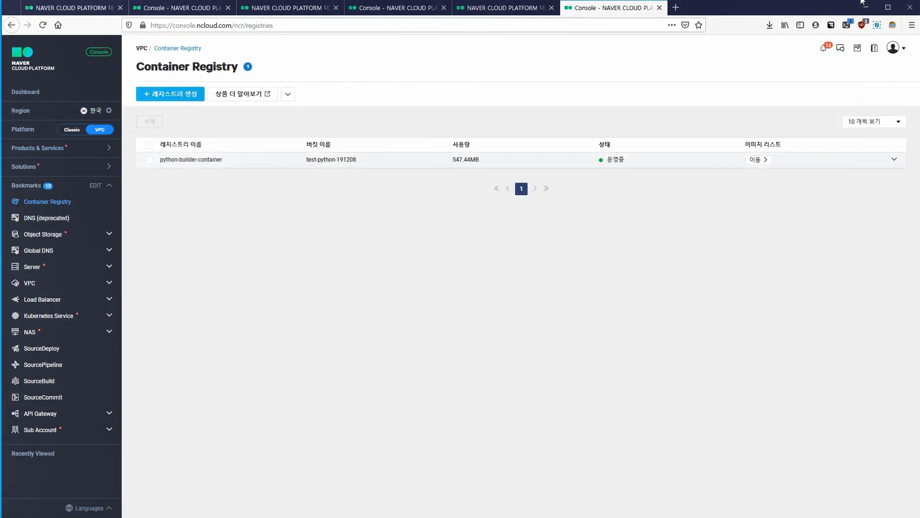
{"action": "left_click", "coordinate": [190, 93]}
{"action": "left_click", "coordinate": [437, 252]}
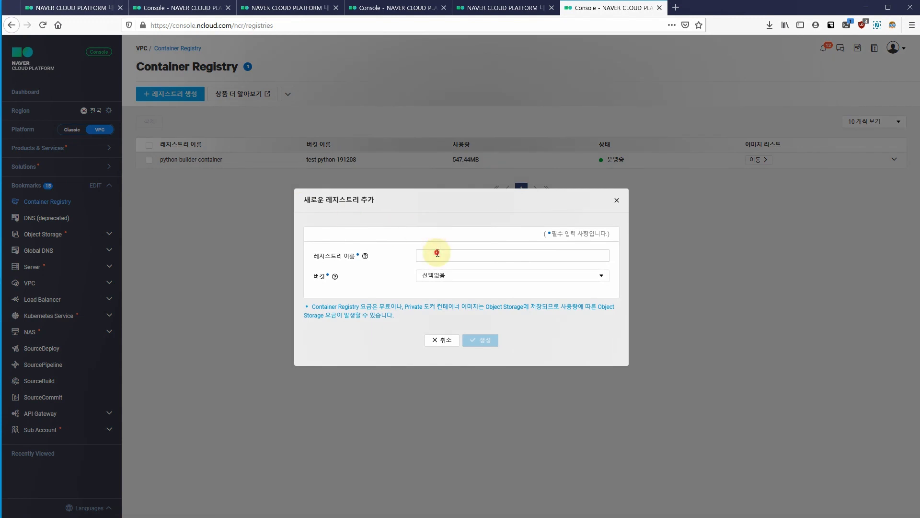
{"action": "type", "text": "simplehttpservercontainer"}
{"action": "left_click", "coordinate": [510, 278]}
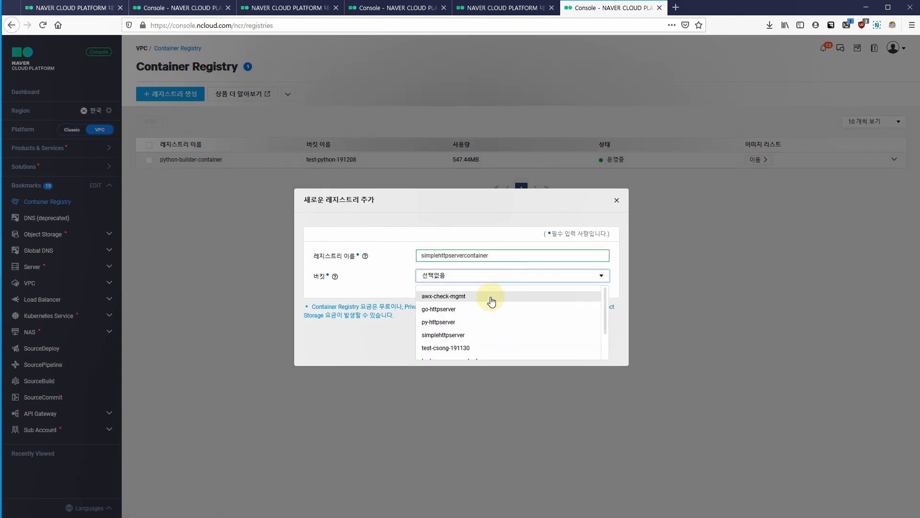
{"action": "left_click", "coordinate": [459, 335]}
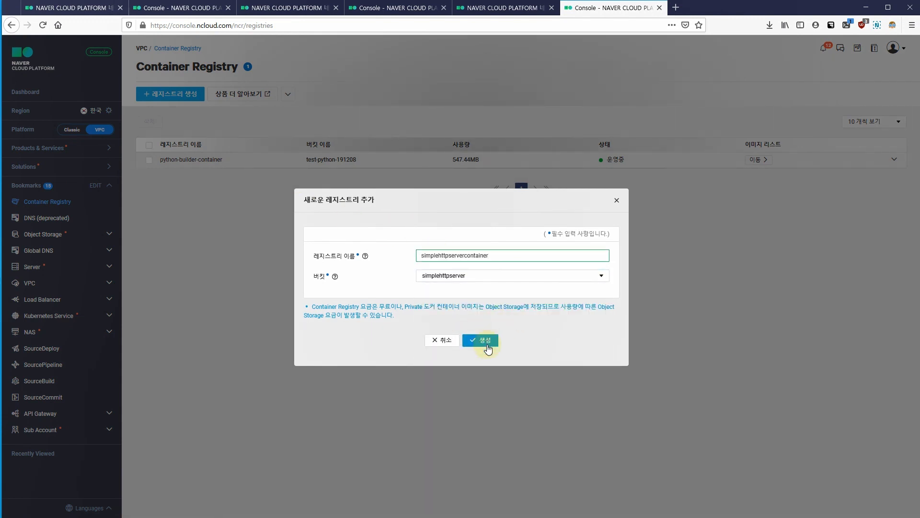
{"action": "left_click", "coordinate": [484, 342]}
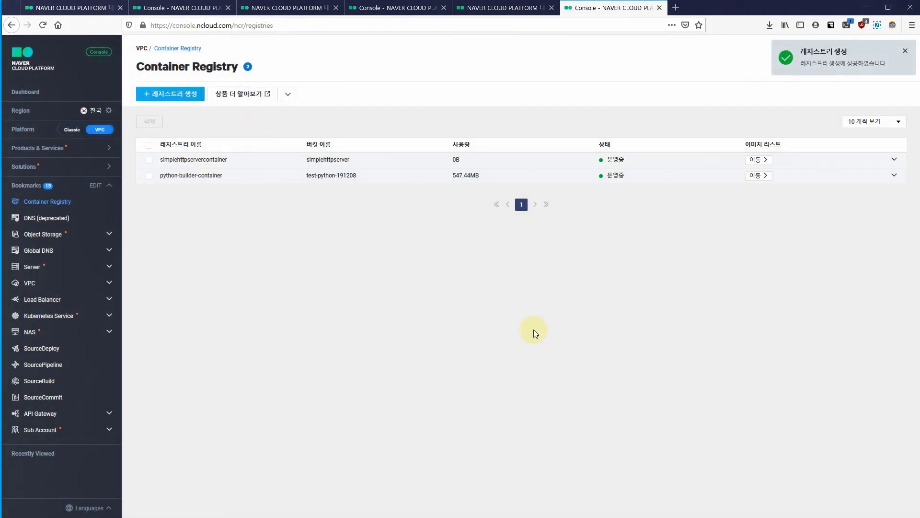
Copy the Private Endpoint from the simplehttpservercontainer registry's details into the authentication notes in Notepad
{"action": "left_click", "coordinate": [894, 159]}
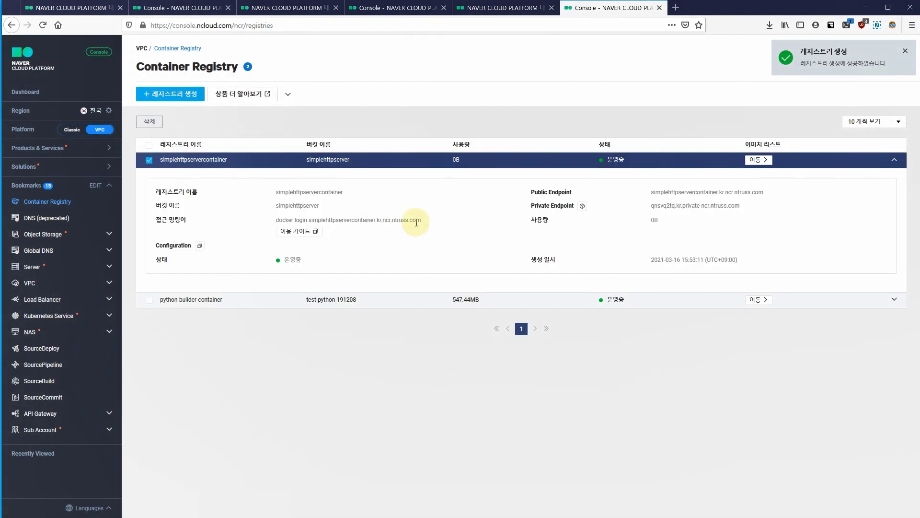
{"action": "left_click_drag", "start_coordinate": [650, 207], "coordinate": [743, 209]}
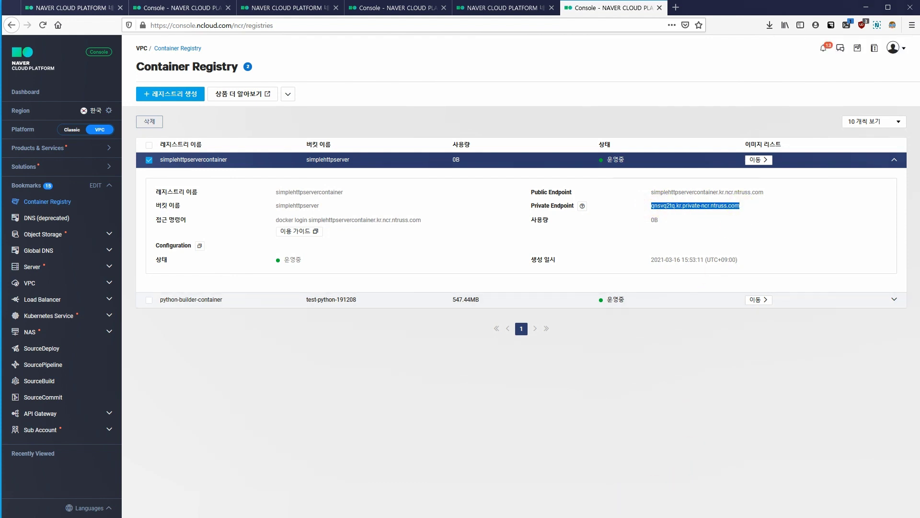
{"action": "key", "text": "alt+Tab"}
{"action": "key", "text": "Return"}
{"action": "key", "text": "Return"}
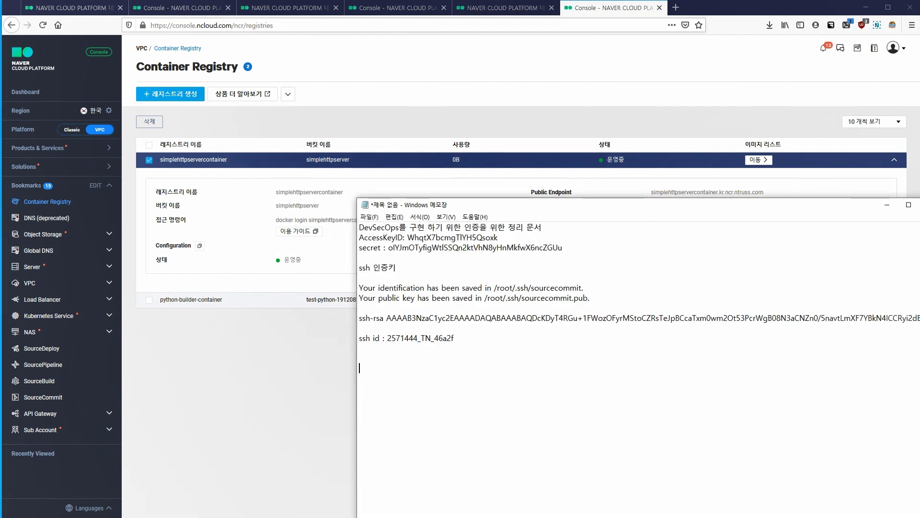
{"action": "left_click", "coordinate": [501, 357]}
{"action": "key", "text": "Return"}
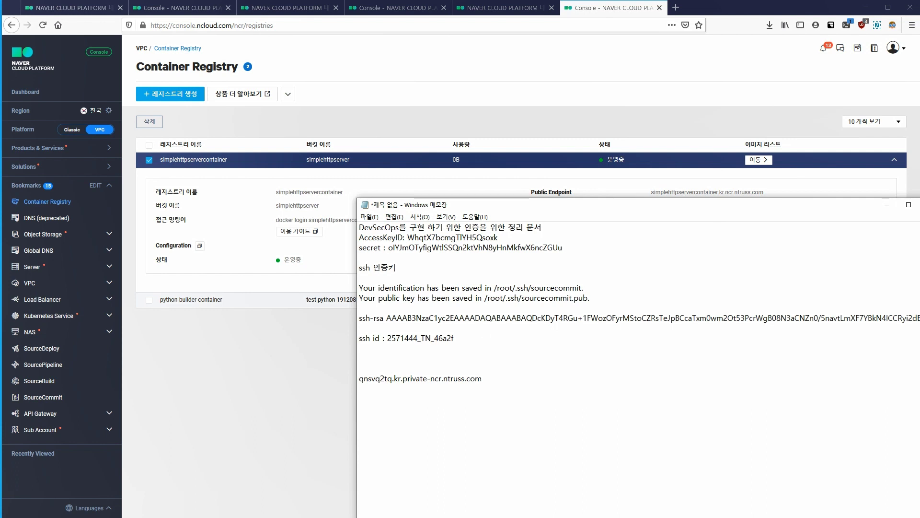
Label the pasted address in the notes "Container Registry endpoint", copying the heading from the console page, and return to the browser
{"action": "left_click_drag", "start_coordinate": [138, 67], "coordinate": [239, 67]}
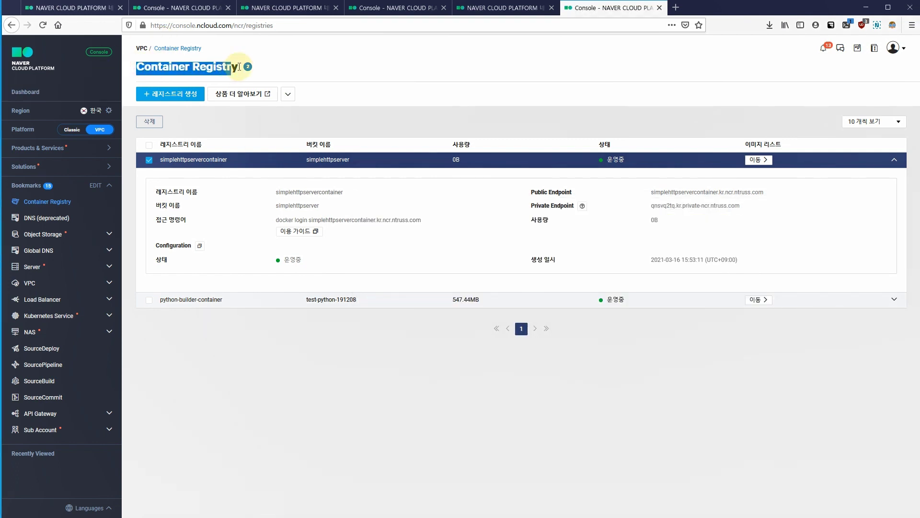
{"action": "key", "text": "ctrl+c"}
{"action": "key", "text": "alt+Tab"}
{"action": "key", "text": "ctrl+v"}
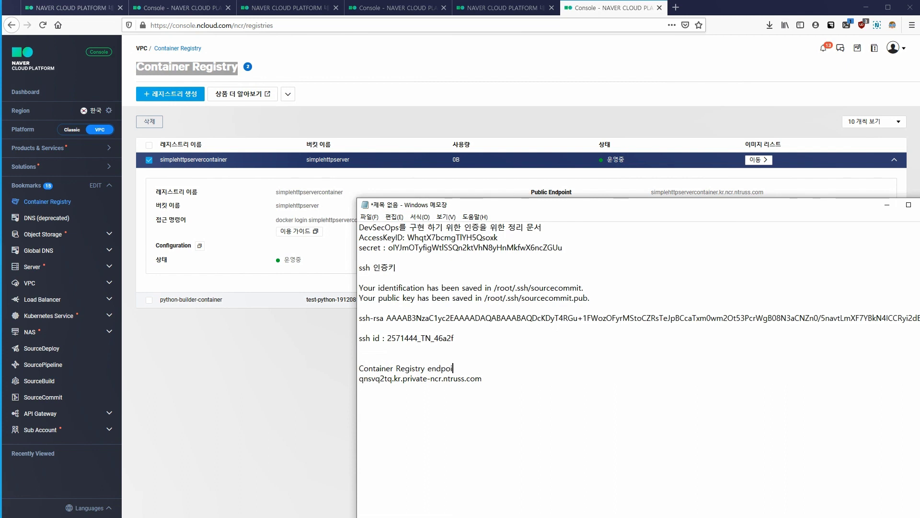
{"action": "left_click", "coordinate": [297, 430]}
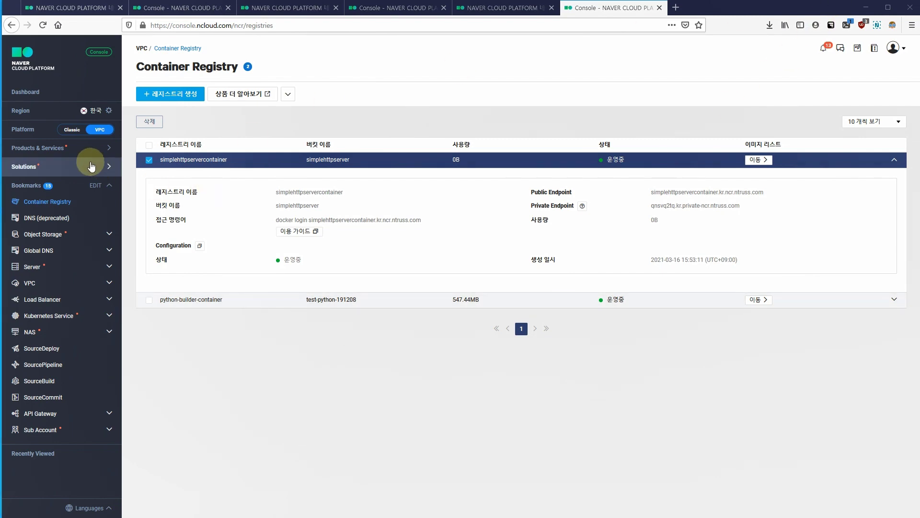
Start a SourceBuild project with simplehttpserverbuild as name and description, and the SourceCommit repository simplehttpserver as its build target
{"action": "left_click", "coordinate": [102, 148]}
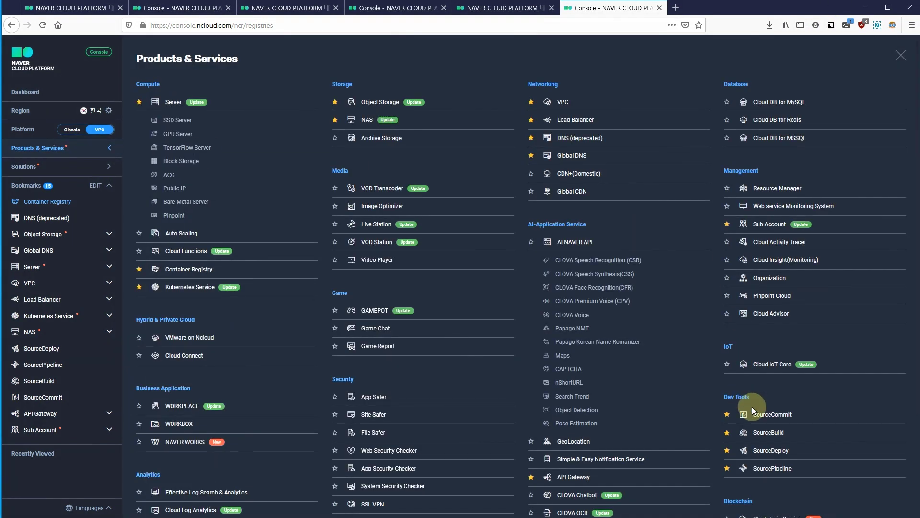
{"action": "left_click", "coordinate": [773, 432]}
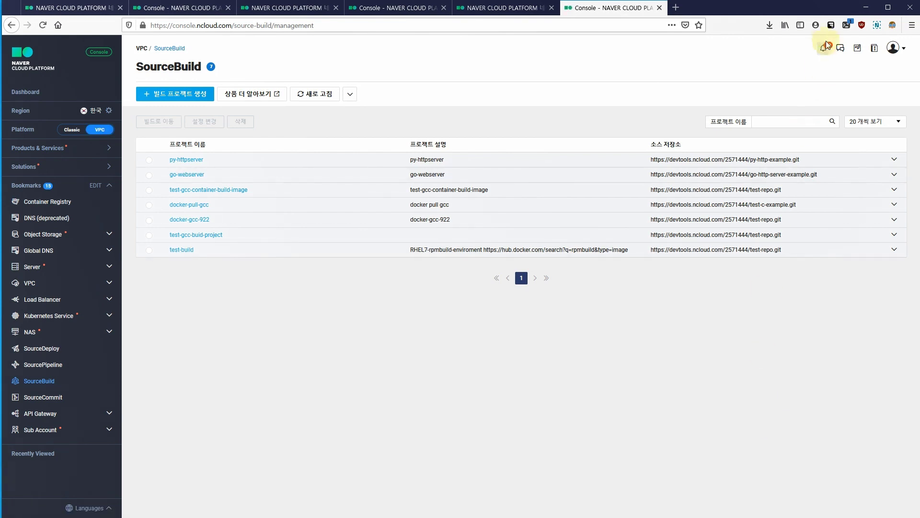
{"action": "left_click", "coordinate": [198, 93]}
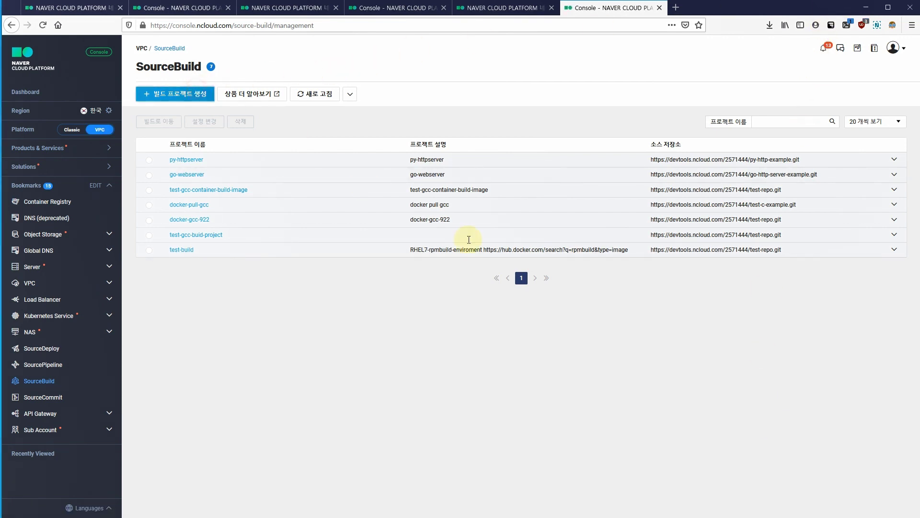
{"action": "left_click", "coordinate": [519, 240]}
{"action": "left_click", "coordinate": [309, 177]}
{"action": "key", "text": "ctrl+v"}
{"action": "left_click", "coordinate": [322, 198]}
{"action": "key", "text": "ctrl+v"}
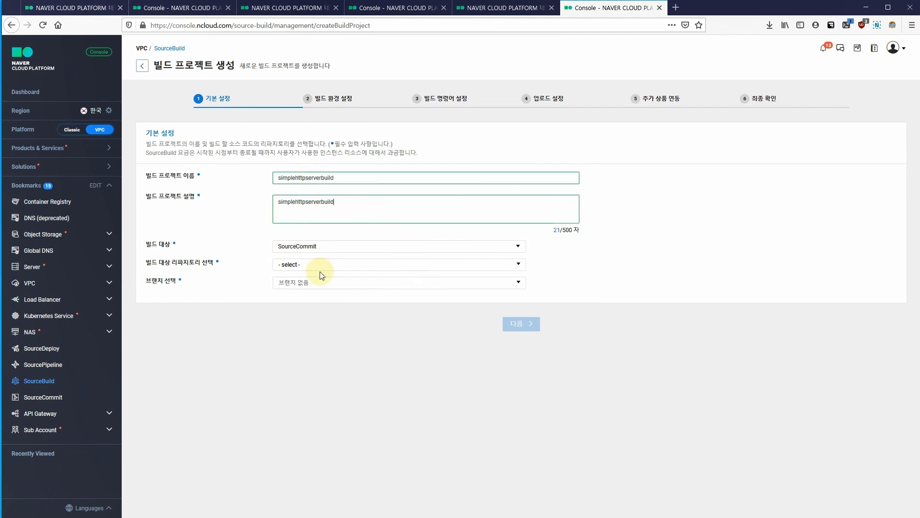
{"action": "left_click", "coordinate": [314, 264]}
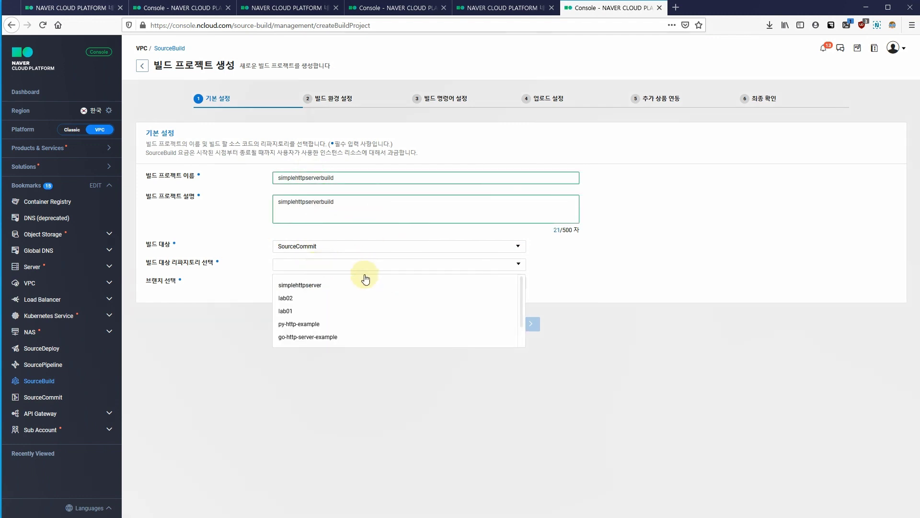
{"action": "left_click", "coordinate": [314, 286]}
{"action": "left_click", "coordinate": [523, 325]}
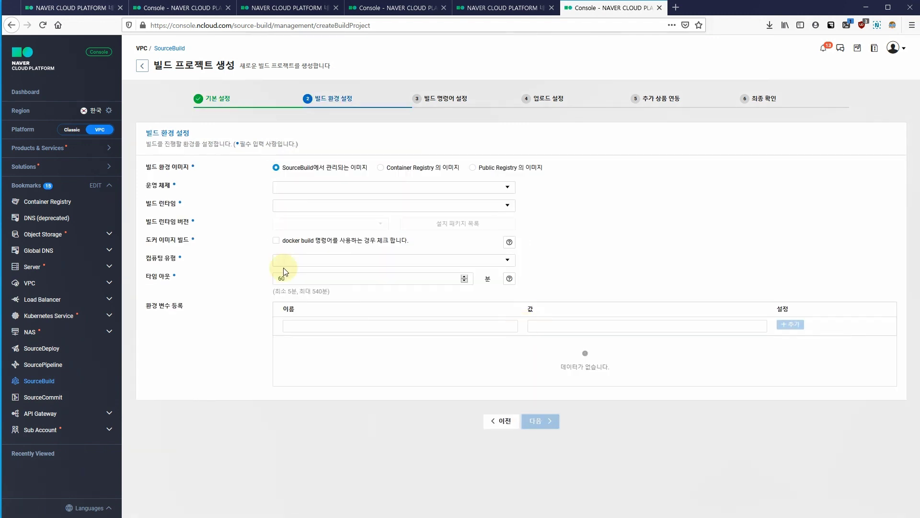
Set the build environment to ubuntu 16.04 (x64) with the python runtime, version 2.7-1.0.0
{"action": "left_click", "coordinate": [505, 192]}
{"action": "left_click", "coordinate": [316, 208]}
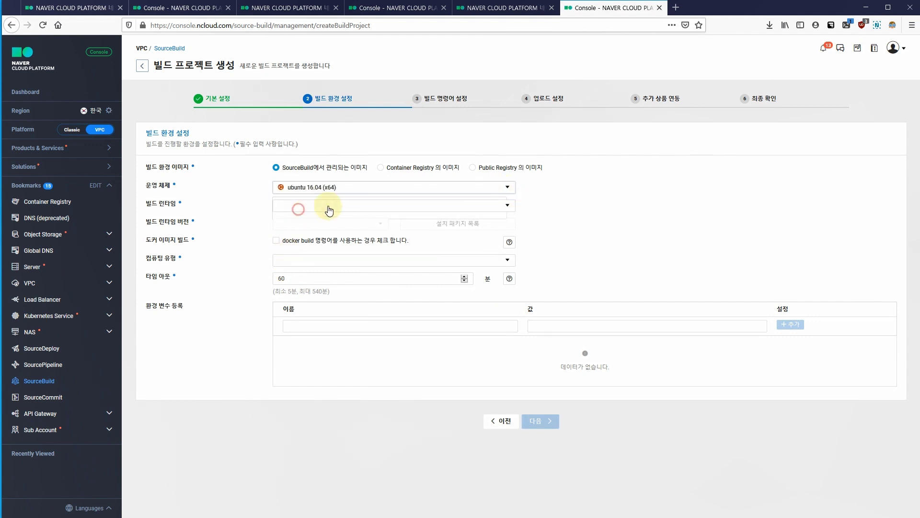
{"action": "left_click", "coordinate": [421, 205]}
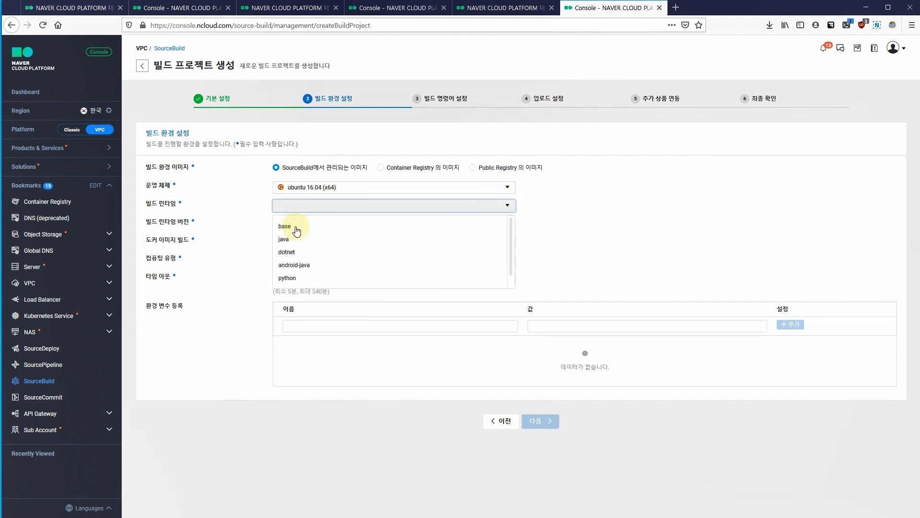
{"action": "left_click", "coordinate": [298, 278]}
{"action": "left_click", "coordinate": [380, 225]}
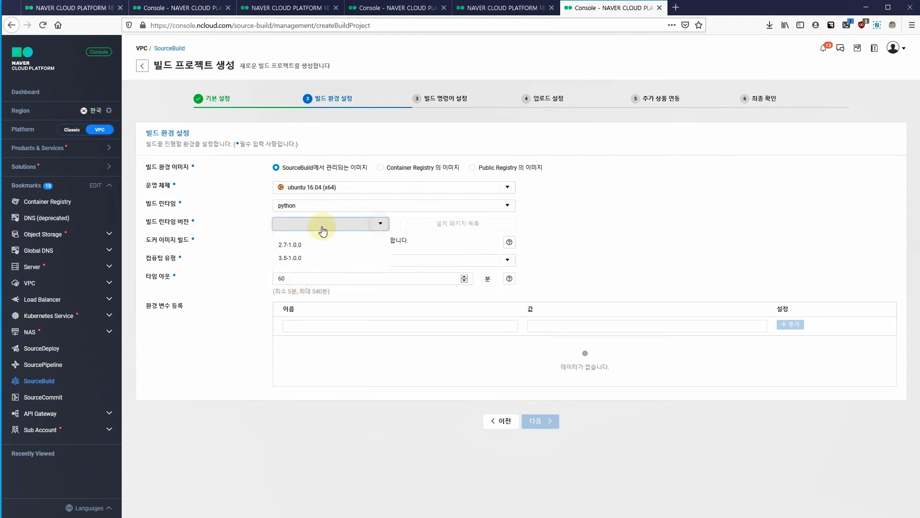
{"action": "left_click", "coordinate": [291, 243]}
Enable docker build for the build environment with engine Docker:18.09.1 and the 8vCpu 16GB 메모리 computing type, and continue to the build commands
{"action": "left_click", "coordinate": [286, 243]}
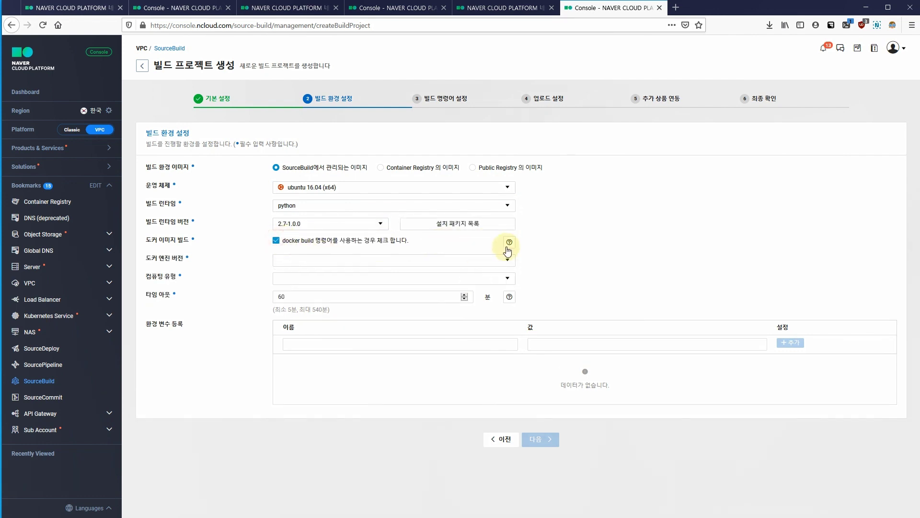
{"action": "left_click", "coordinate": [474, 264]}
{"action": "left_click", "coordinate": [311, 281]}
{"action": "left_click", "coordinate": [316, 279]}
{"action": "left_click", "coordinate": [305, 325]}
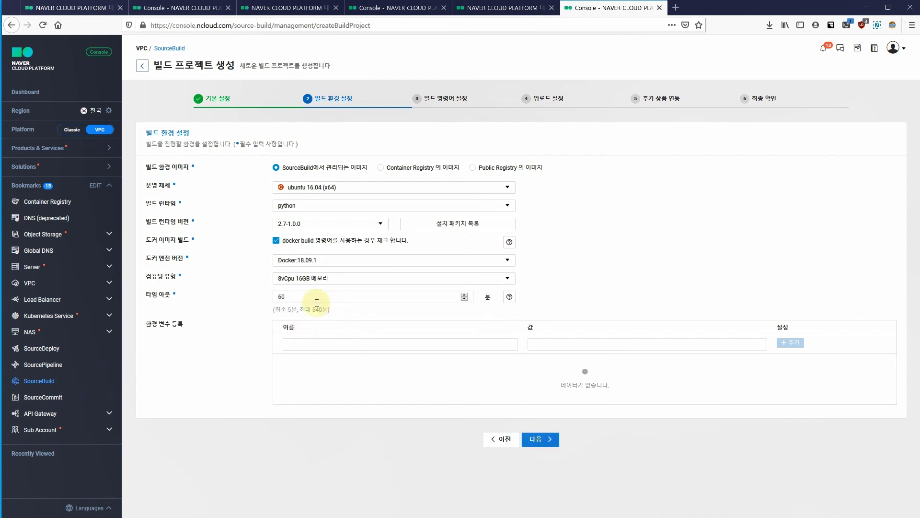
{"action": "left_click", "coordinate": [541, 438]}
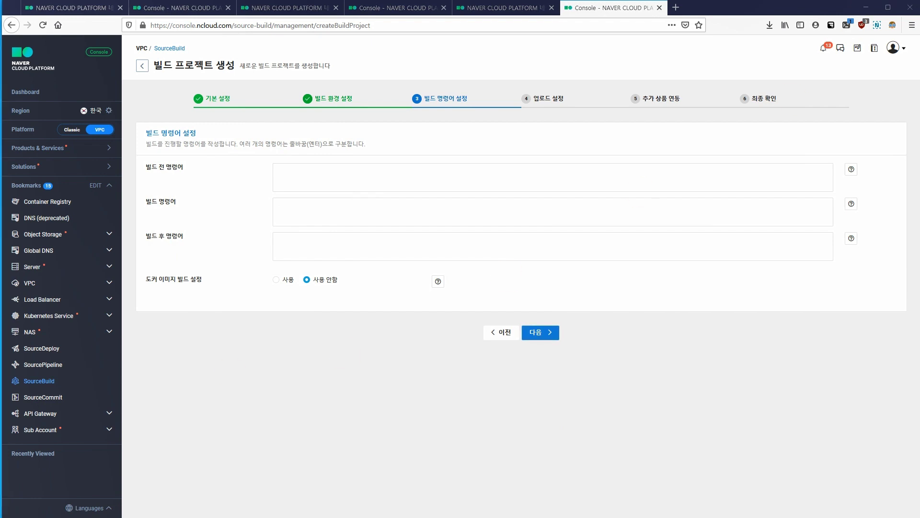
Set the build command to python compiler.py and turn on the Docker image build settings
{"action": "left_click", "coordinate": [306, 206]}
{"action": "key", "text": "ctrl+v"}
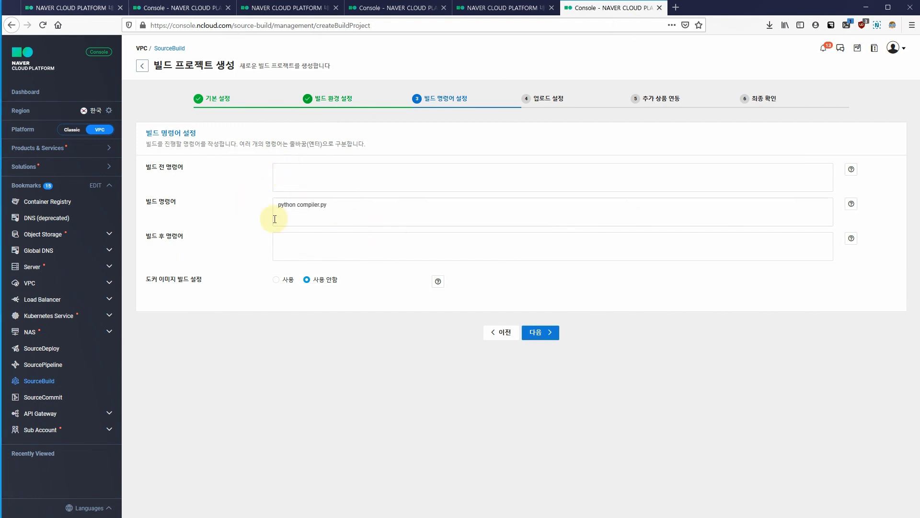
{"action": "left_click", "coordinate": [276, 280]}
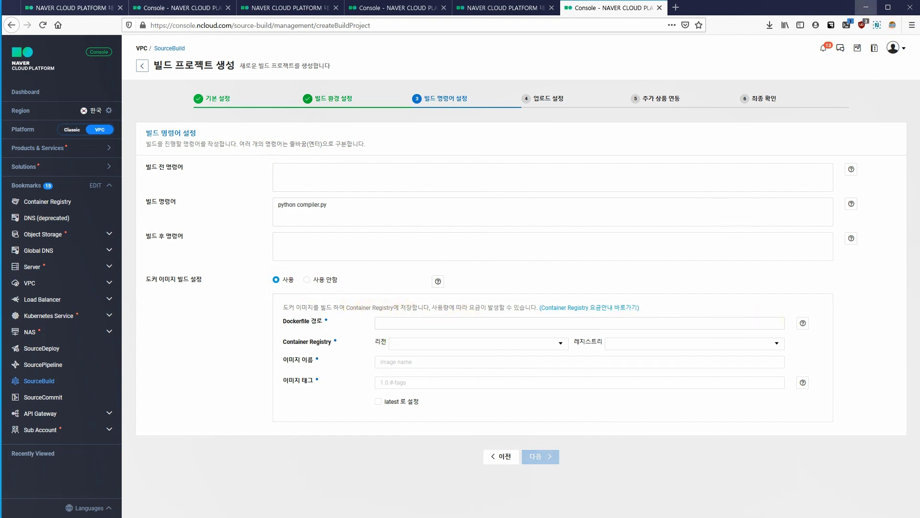
Set the Dockerfile path to Dockerfile and choose the 한국 region with the simplehttpservercontainer registry
{"action": "left_click", "coordinate": [545, 345]}
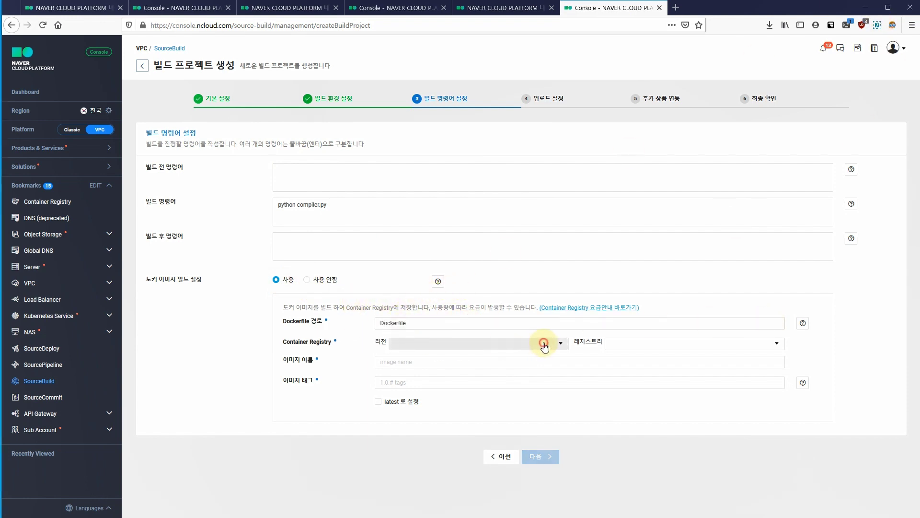
{"action": "left_click", "coordinate": [413, 361]}
{"action": "left_click", "coordinate": [643, 346]}
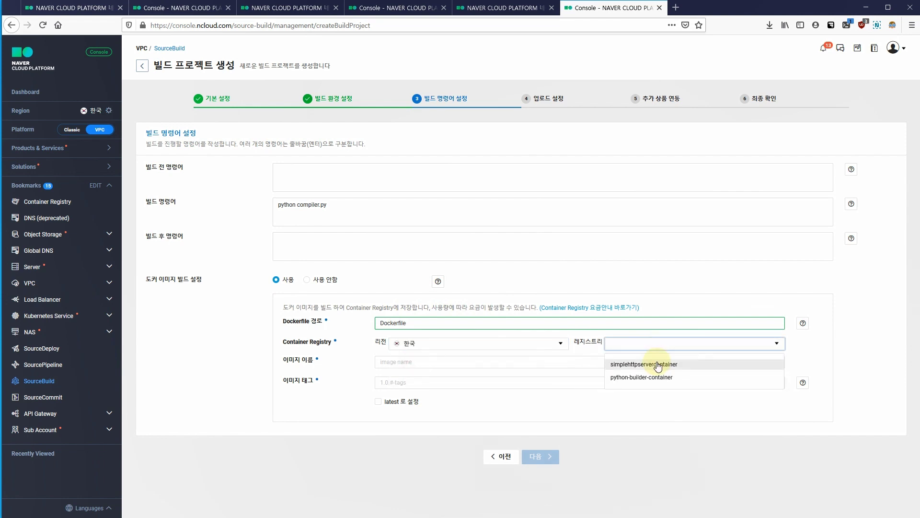
{"action": "left_click", "coordinate": [660, 365]}
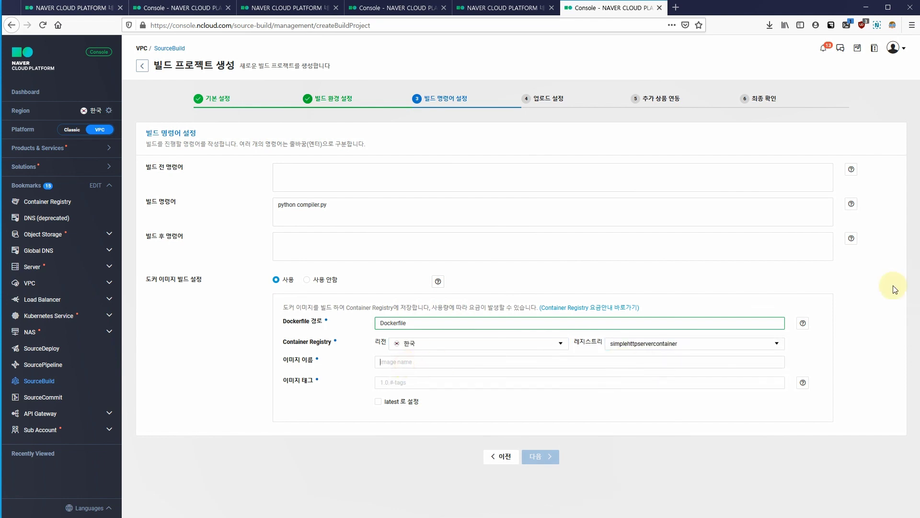
Name the Docker image testapp with tag 2.0, mark it as latest, and continue to the upload settings
{"action": "left_click", "coordinate": [390, 362]}
{"action": "type", "text": "testapp"}
{"action": "left_click", "coordinate": [399, 381]}
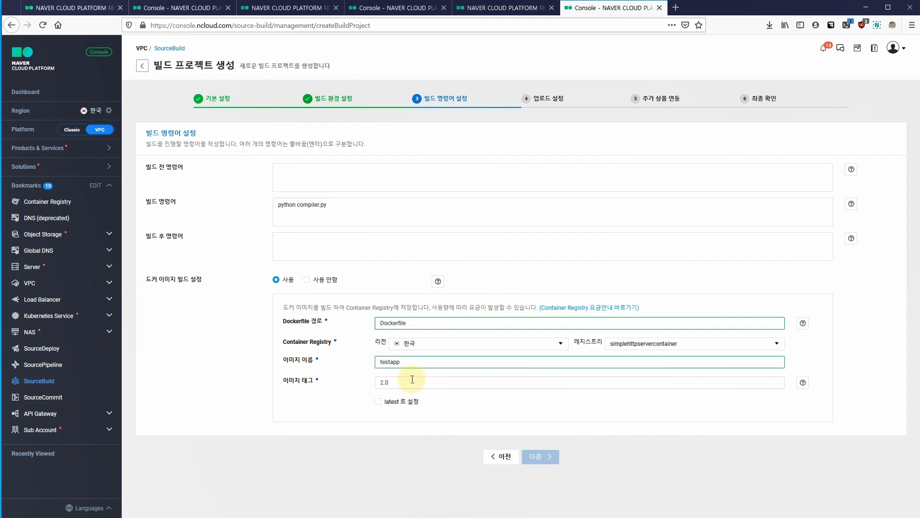
{"action": "left_click", "coordinate": [380, 402]}
{"action": "left_click", "coordinate": [546, 456]}
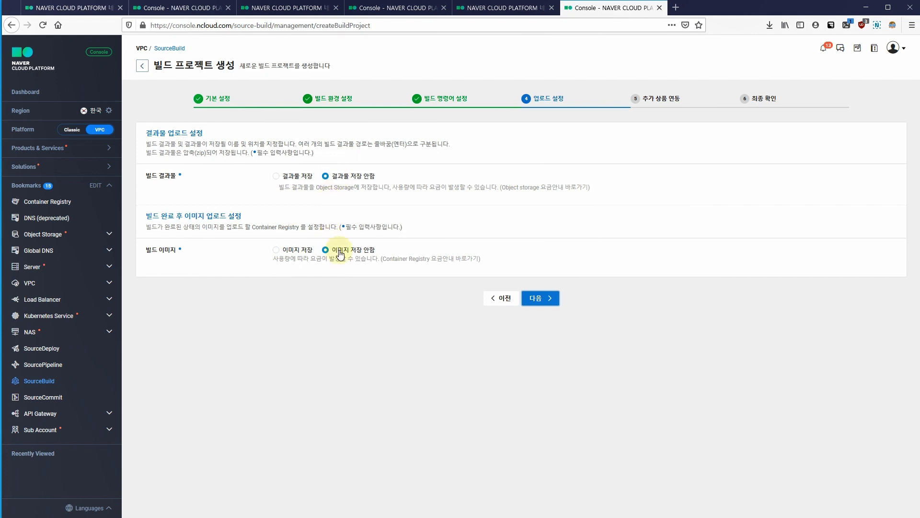
Create the build project without saving results or images, with Cloud Log Analytics and File Safer linked, after reviewing its build commands
{"action": "left_click", "coordinate": [557, 293]}
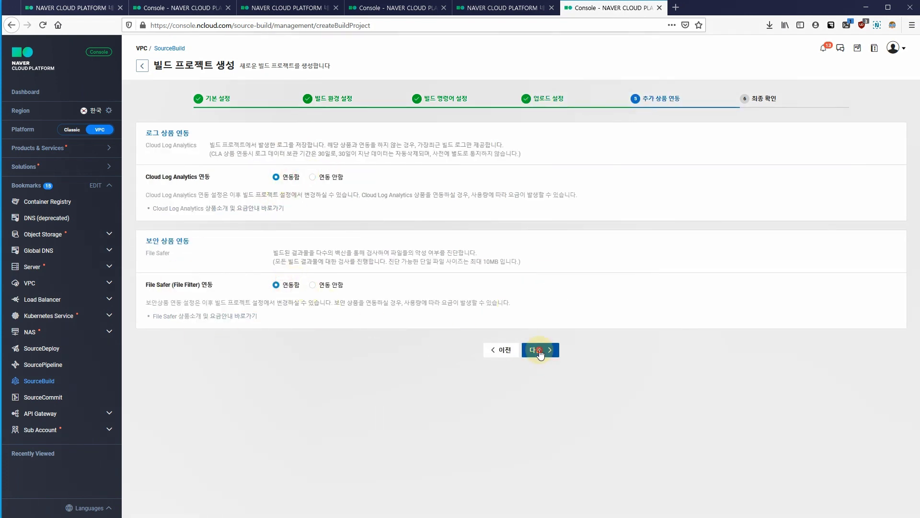
{"action": "left_click", "coordinate": [539, 352]}
{"action": "scroll", "coordinate": [499, 369], "scroll_direction": "down", "scroll_amount": 5}
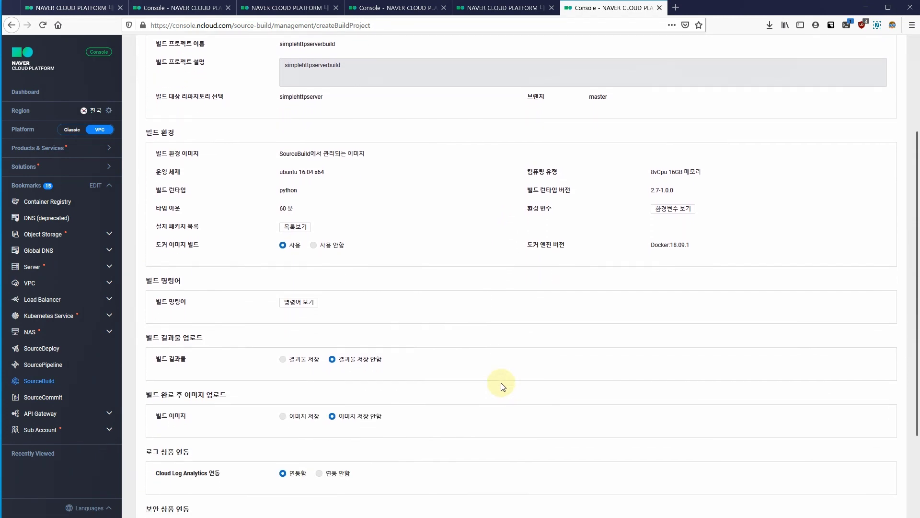
{"action": "scroll", "coordinate": [502, 386], "scroll_direction": "down", "scroll_amount": 1}
{"action": "left_click", "coordinate": [310, 253]}
{"action": "left_click", "coordinate": [470, 420]}
{"action": "scroll", "coordinate": [508, 418], "scroll_direction": "down", "scroll_amount": 2}
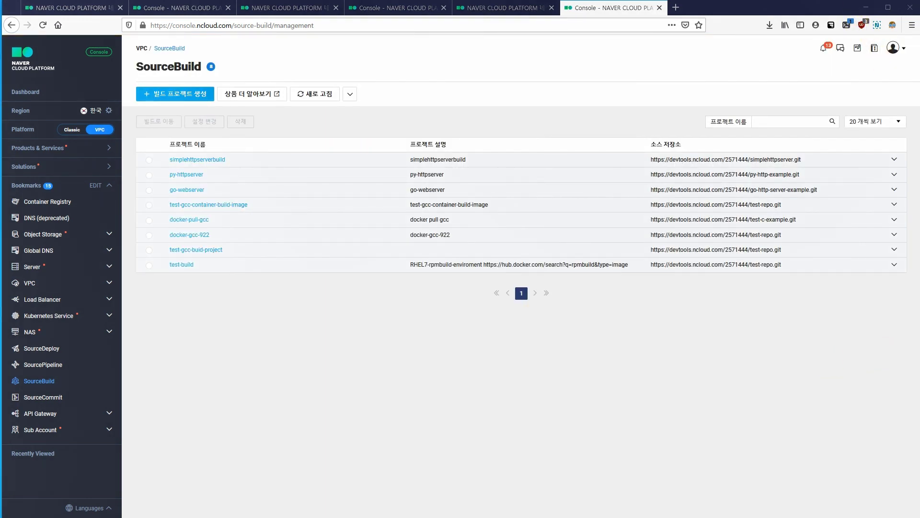
Open the simplehttpserverbuild project and start a build from the master branch
{"action": "left_click", "coordinate": [211, 159]}
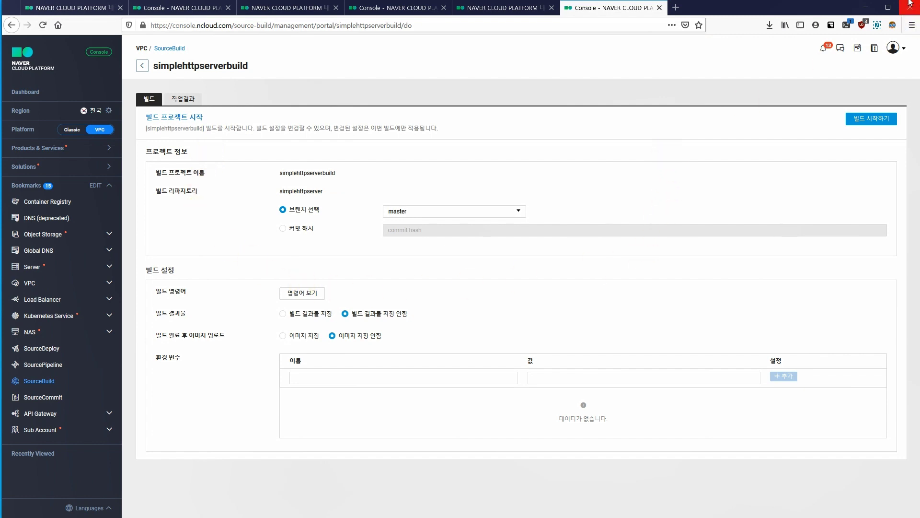
{"action": "left_click", "coordinate": [872, 118]}
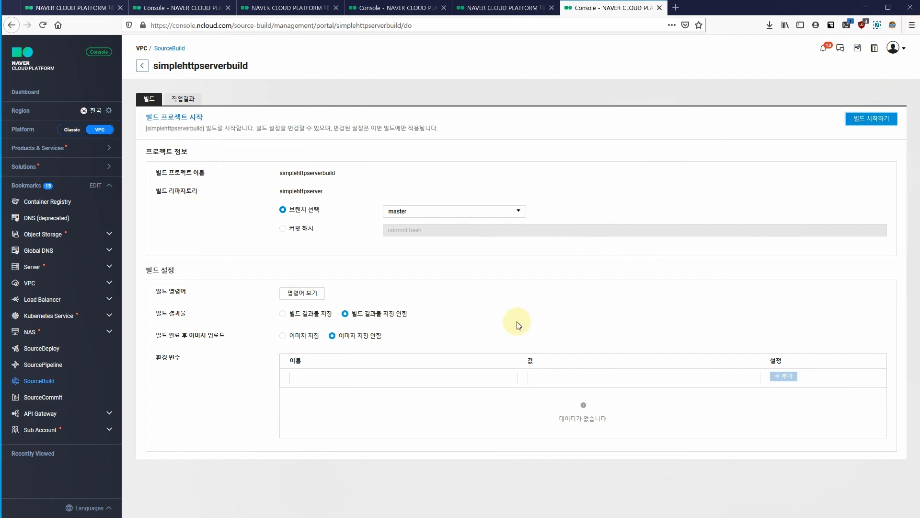
{"action": "left_click", "coordinate": [864, 121]}
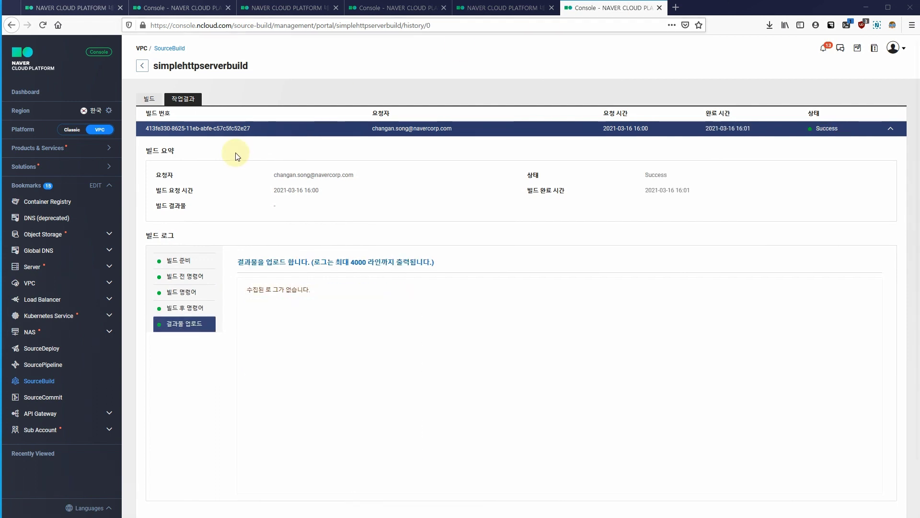
In the simplehttpservercontainer registry, run vulnerability scans on the latest and 1.0 tags of the testapp image
{"action": "left_click", "coordinate": [65, 202]}
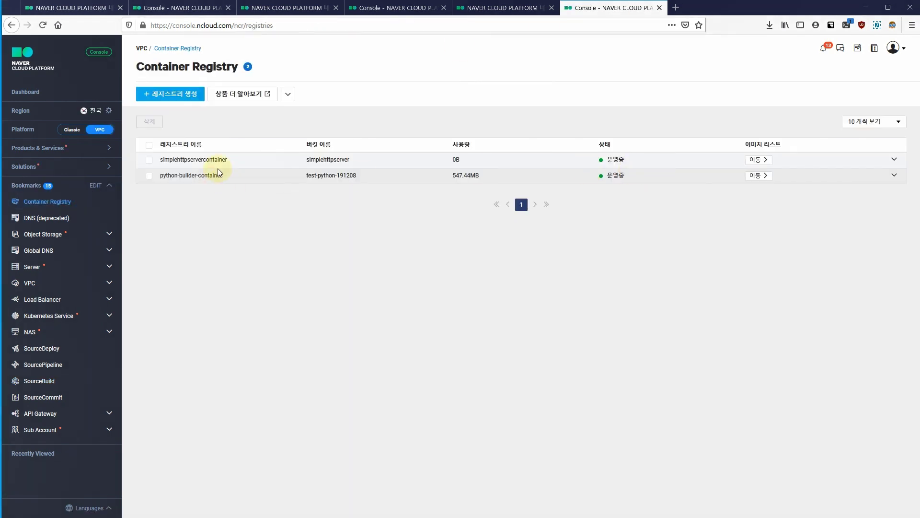
{"action": "left_click", "coordinate": [260, 159]}
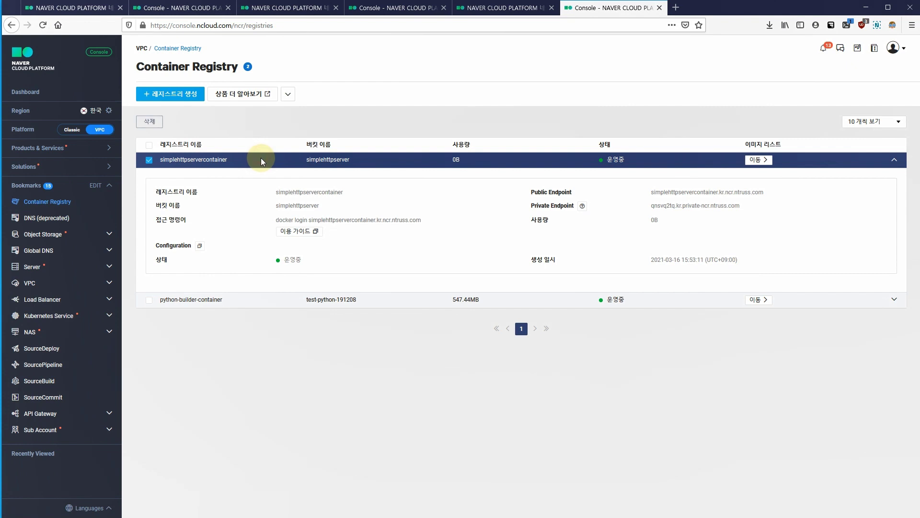
{"action": "left_click", "coordinate": [755, 160]}
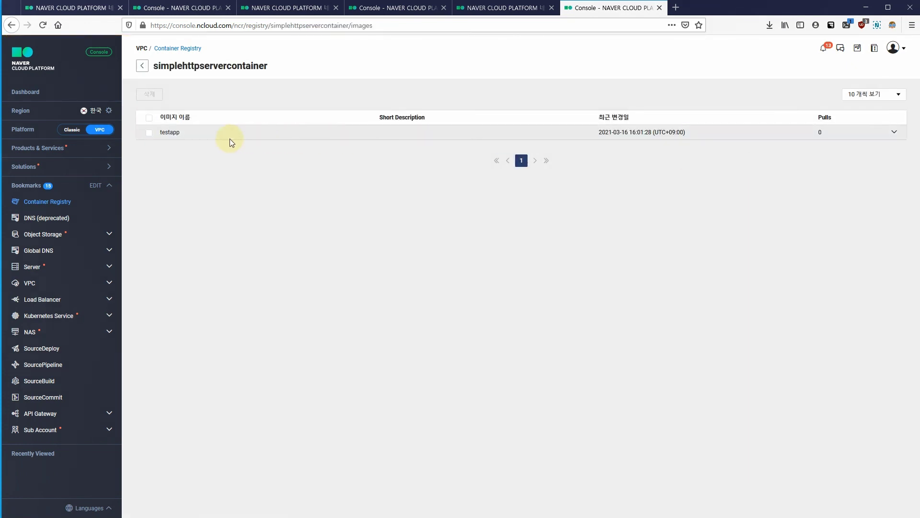
{"action": "left_click", "coordinate": [150, 134]}
{"action": "left_click", "coordinate": [194, 155]}
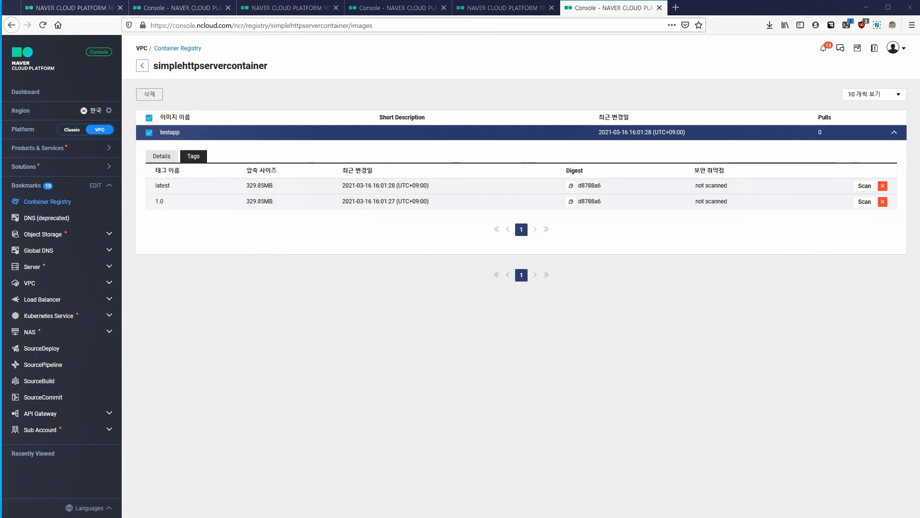
{"action": "left_click", "coordinate": [866, 187]}
{"action": "left_click", "coordinate": [865, 201]}
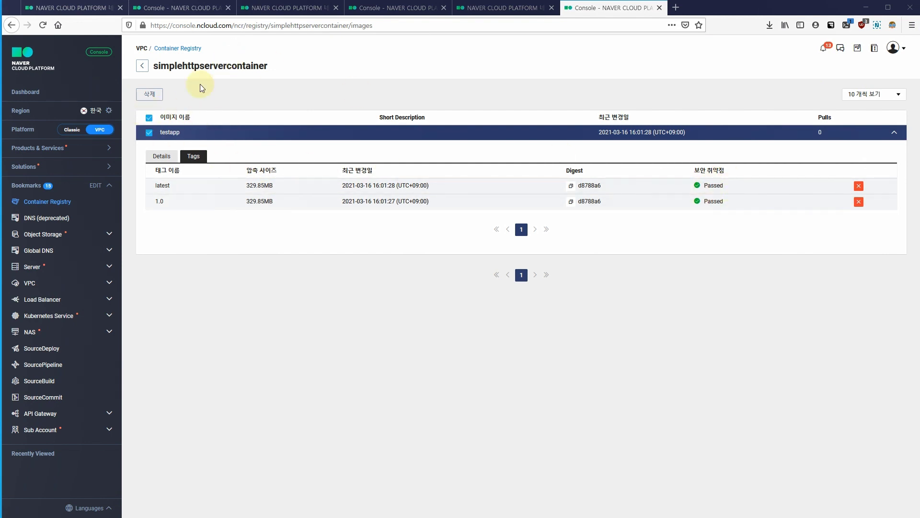
Copy the private endpoint of the simplehttpservercontainer registry into the Notepad notes, below the Container Registry endpoint
{"action": "left_click", "coordinate": [143, 71]}
{"action": "left_click", "coordinate": [387, 162]}
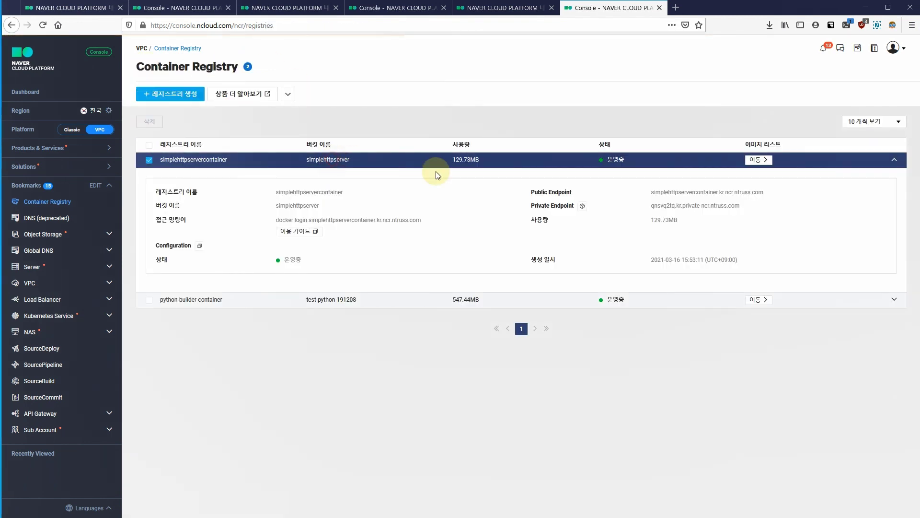
{"action": "left_click_drag", "start_coordinate": [648, 209], "coordinate": [531, 206]}
{"action": "key", "text": "ctrl+c"}
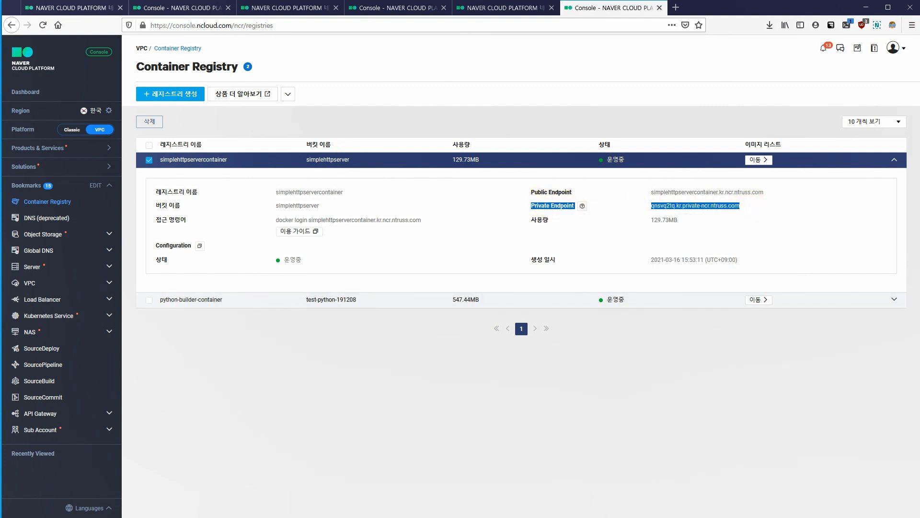
{"action": "key", "text": "alt+Tab"}
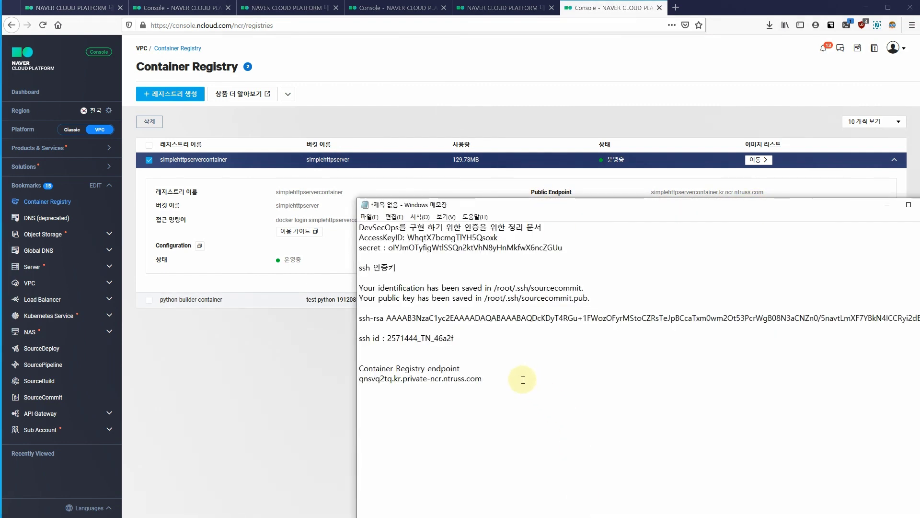
{"action": "key", "text": "Return"}
{"action": "key", "text": "Return"}
{"action": "key", "text": "Return"}
{"action": "key", "text": "ctrl+v"}
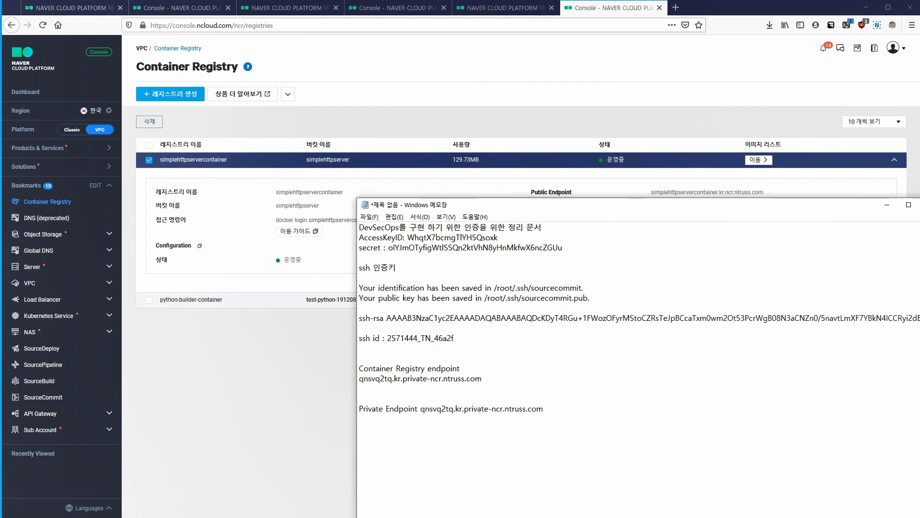
Begin creating a Kubernetes Service cluster and name it nks-sourcedeploy-simplehttp
{"action": "left_click", "coordinate": [96, 148]}
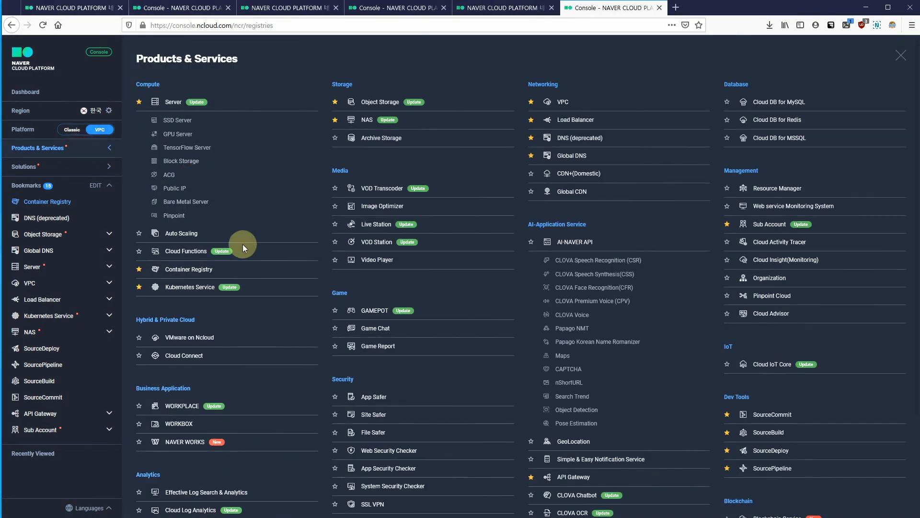
{"action": "left_click", "coordinate": [191, 288]}
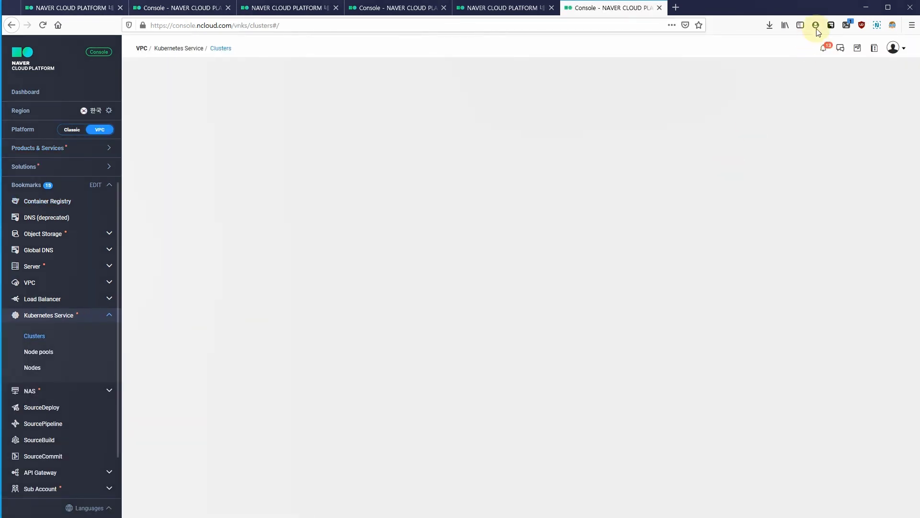
{"action": "left_click", "coordinate": [182, 93]}
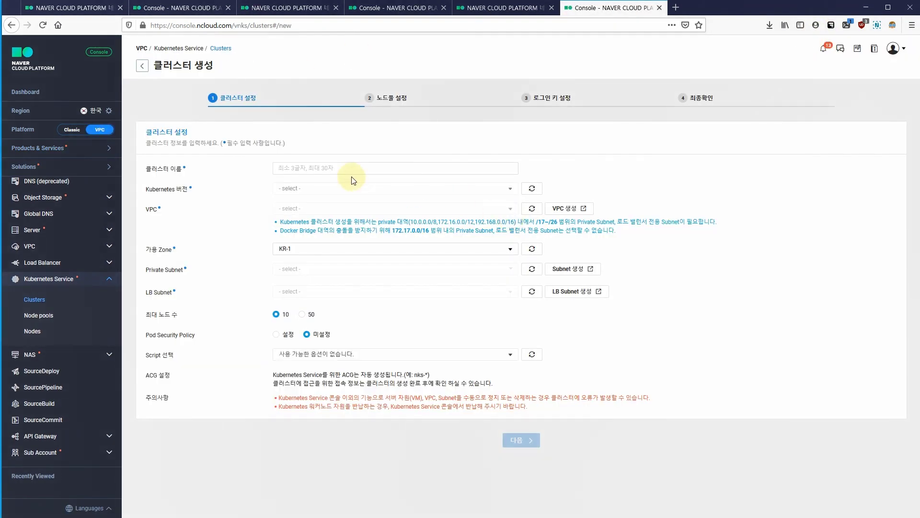
{"action": "left_click", "coordinate": [324, 166]}
{"action": "type", "text": "nks-sourcedeploy-simplehttp"}
{"action": "left_click", "coordinate": [320, 199]}
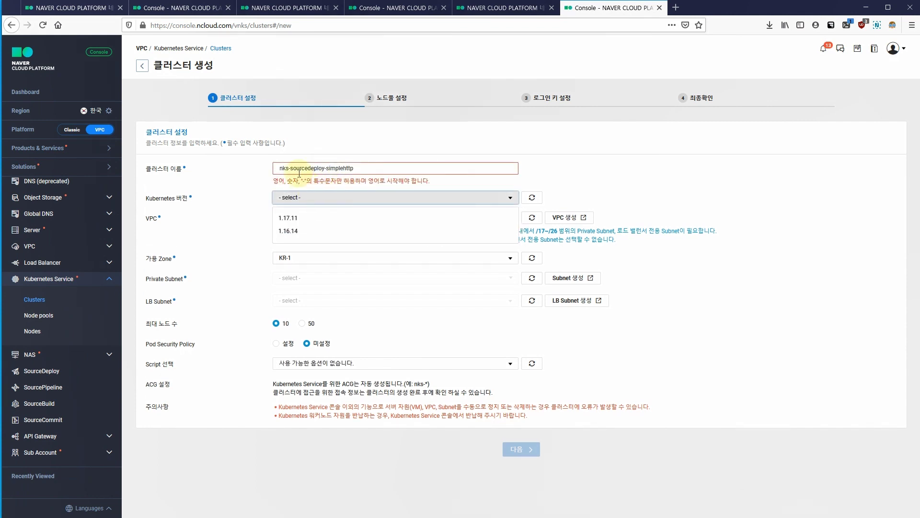
{"action": "left_click", "coordinate": [281, 169]}
{"action": "left_click", "coordinate": [348, 210]}
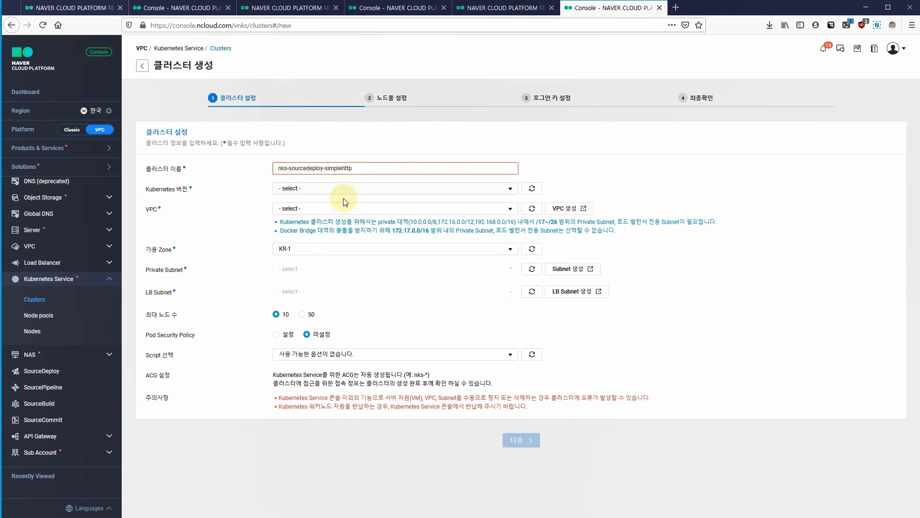
Set the cluster's Kubernetes version to 1.17.11 and its VPC to kube-vpc
{"action": "left_click", "coordinate": [330, 189]}
{"action": "left_click", "coordinate": [299, 213]}
{"action": "left_click", "coordinate": [323, 208]}
{"action": "left_click", "coordinate": [302, 227]}
Choose zone KR-2 with private subnet kube-network-vpc-16482 and LB subnet kube-network-4094, and continue to the node pool settings
{"action": "left_click", "coordinate": [329, 249]}
{"action": "left_click", "coordinate": [330, 270]}
{"action": "left_click", "coordinate": [336, 269]}
{"action": "left_click", "coordinate": [331, 283]}
{"action": "left_click", "coordinate": [389, 364]}
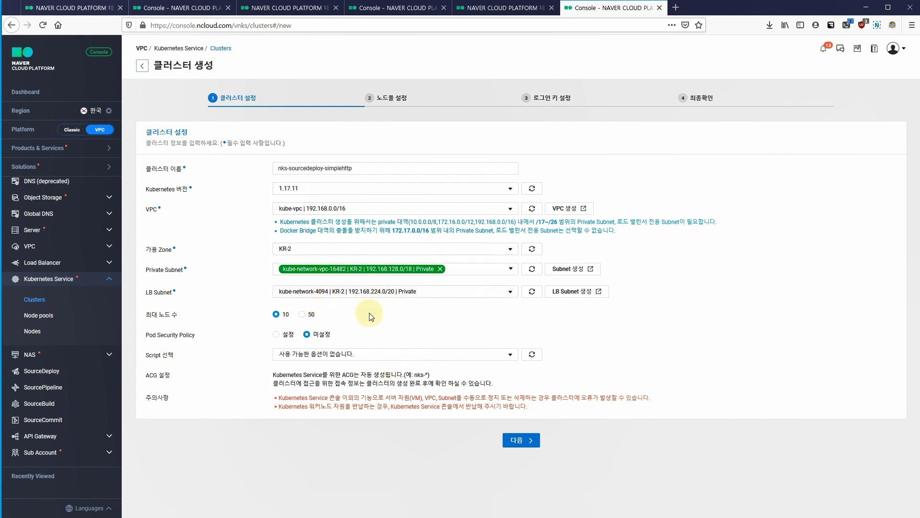
{"action": "left_click", "coordinate": [522, 441]}
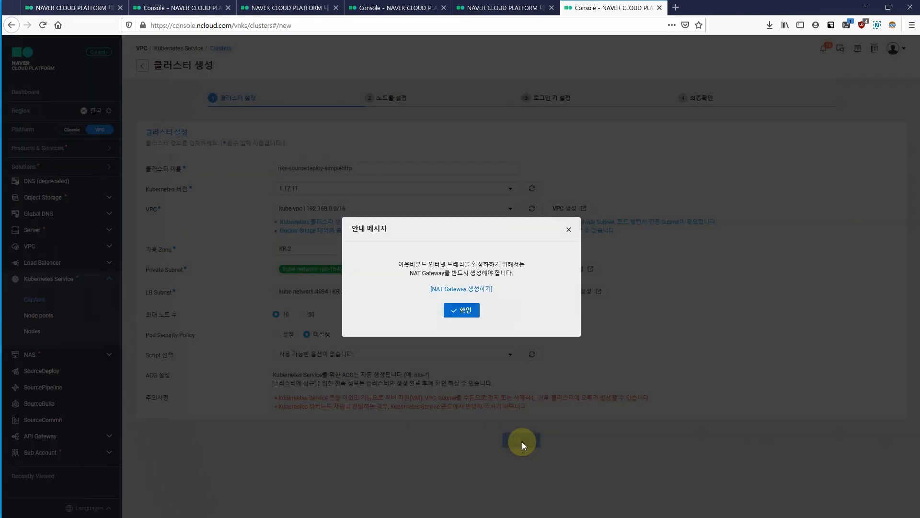
{"action": "left_click", "coordinate": [464, 311]}
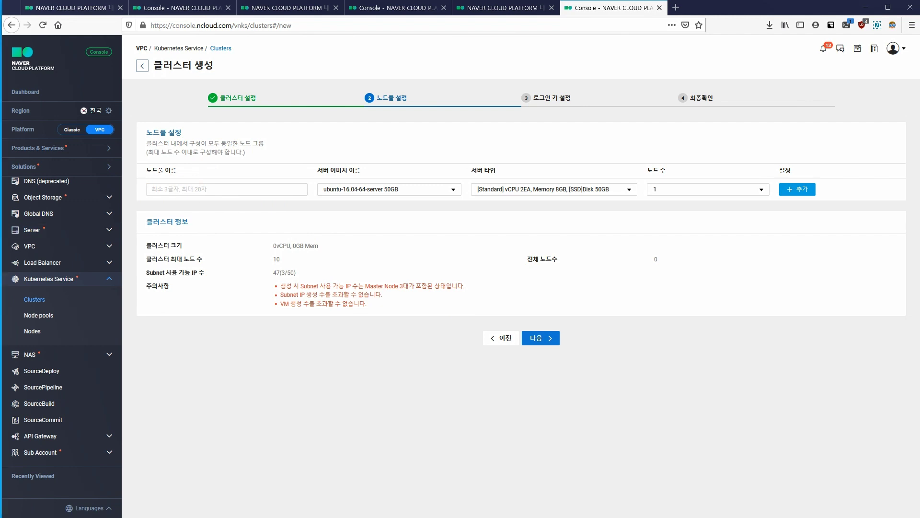
Add a node pool named nks-worker-node with 3 nodes and continue to the login key settings
{"action": "left_click", "coordinate": [242, 191]}
{"action": "type", "text": "nks-worker-node"}
{"action": "left_click", "coordinate": [695, 189]}
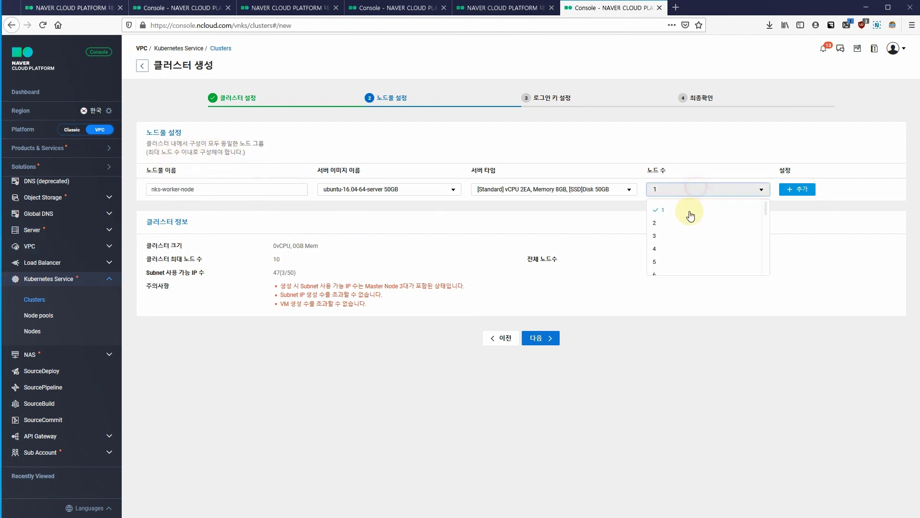
{"action": "left_click", "coordinate": [672, 237]}
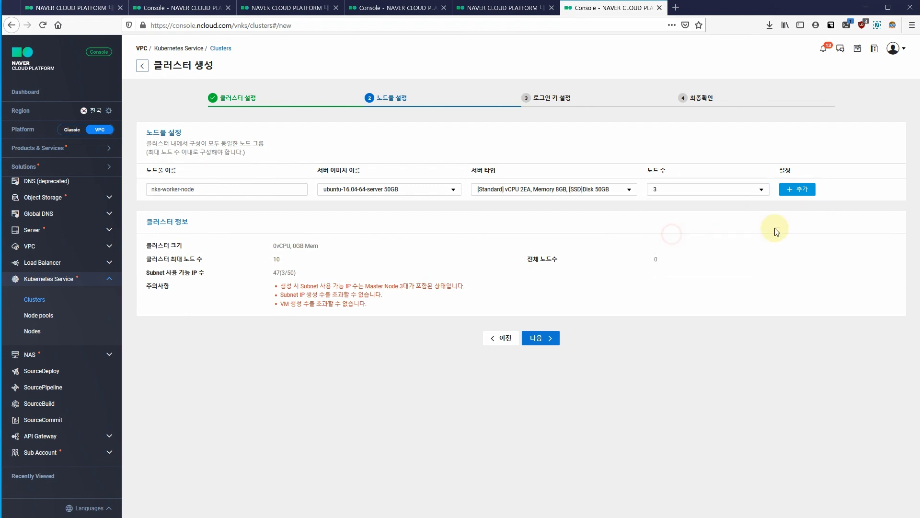
{"action": "left_click", "coordinate": [807, 192]}
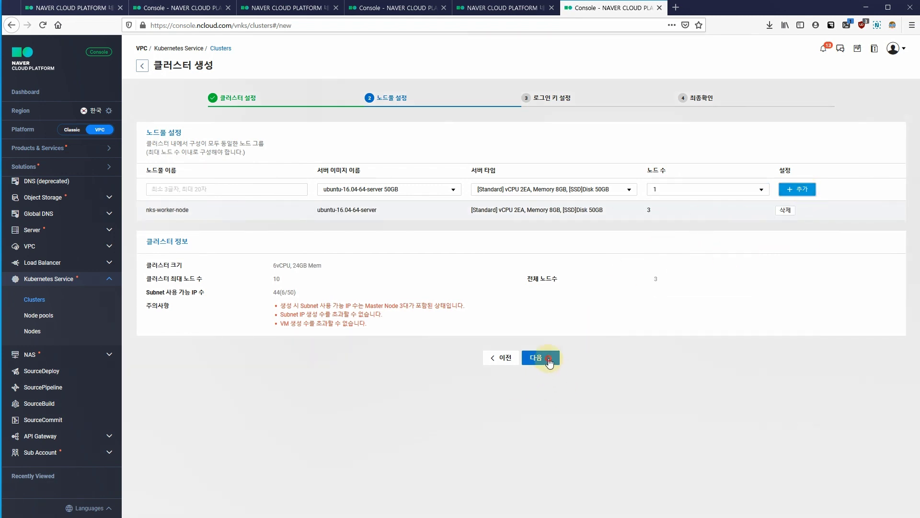
{"action": "left_click", "coordinate": [548, 359]}
Use the existing login key t490s and create the cluster
{"action": "scroll", "coordinate": [312, 230], "scroll_direction": "down", "scroll_amount": 2}
{"action": "left_click", "coordinate": [288, 238]}
{"action": "left_click", "coordinate": [529, 248]}
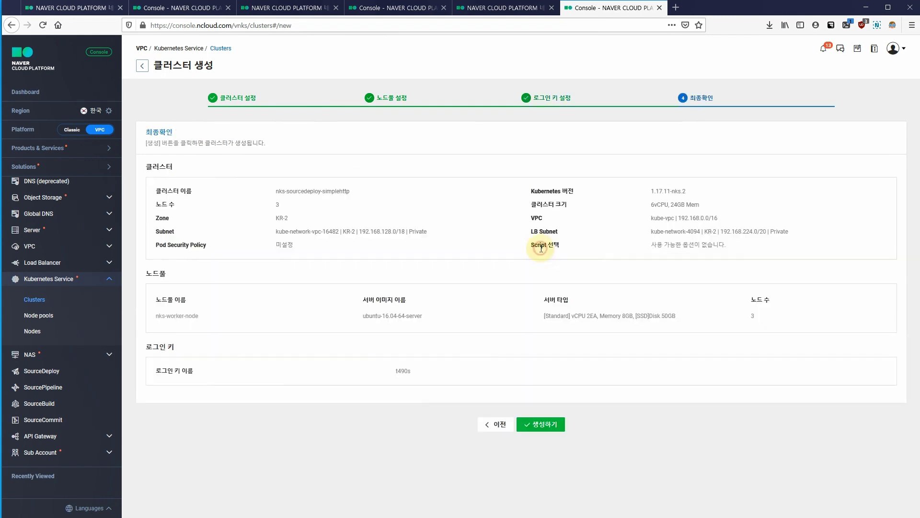
{"action": "left_click", "coordinate": [548, 425]}
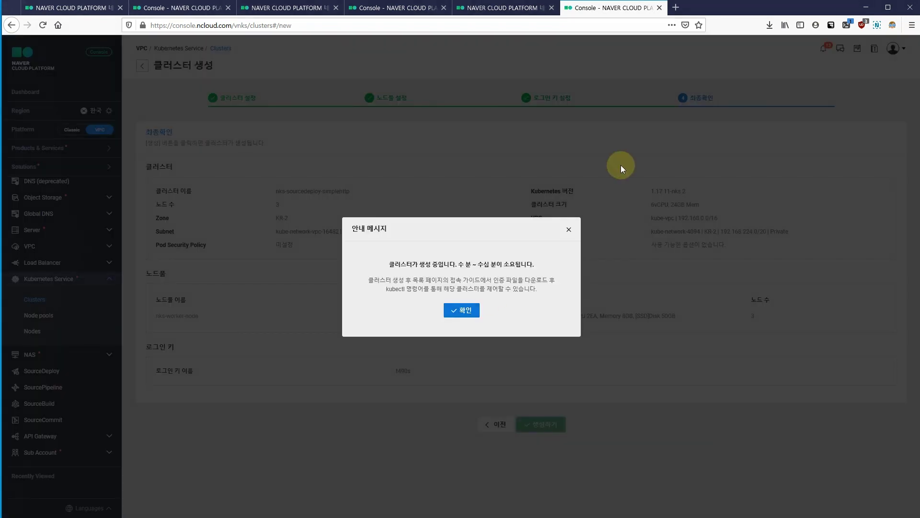
{"action": "left_click", "coordinate": [457, 311]}
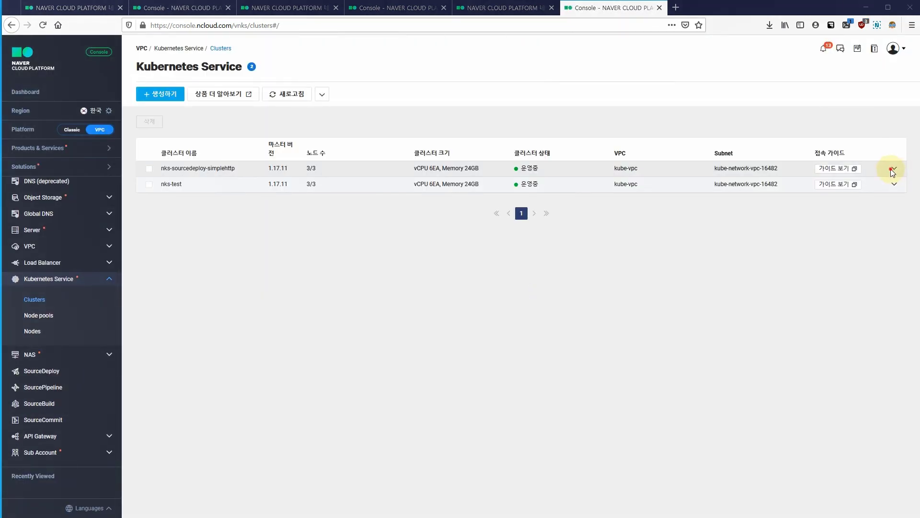
Download the kubeconfig file from the access guide of the nks-sourcedeploy-simplehttp cluster
{"action": "left_click", "coordinate": [892, 169]}
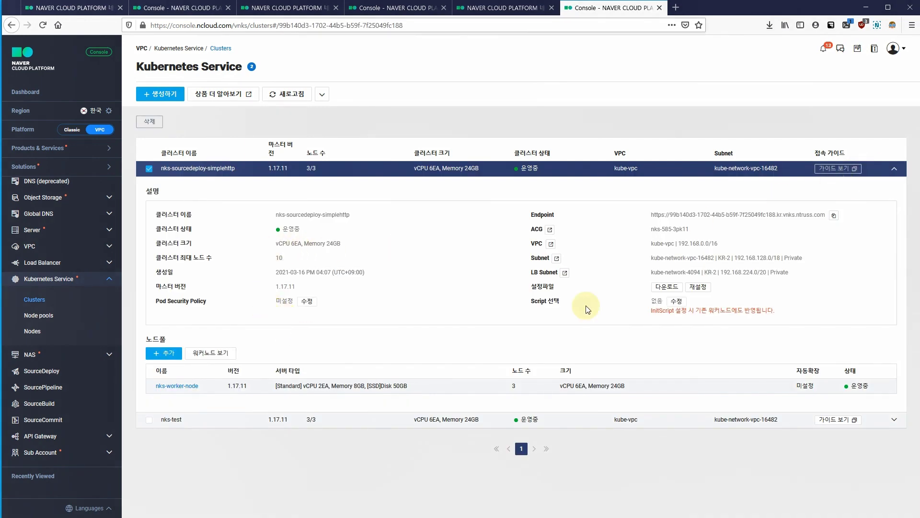
{"action": "left_click", "coordinate": [837, 169]}
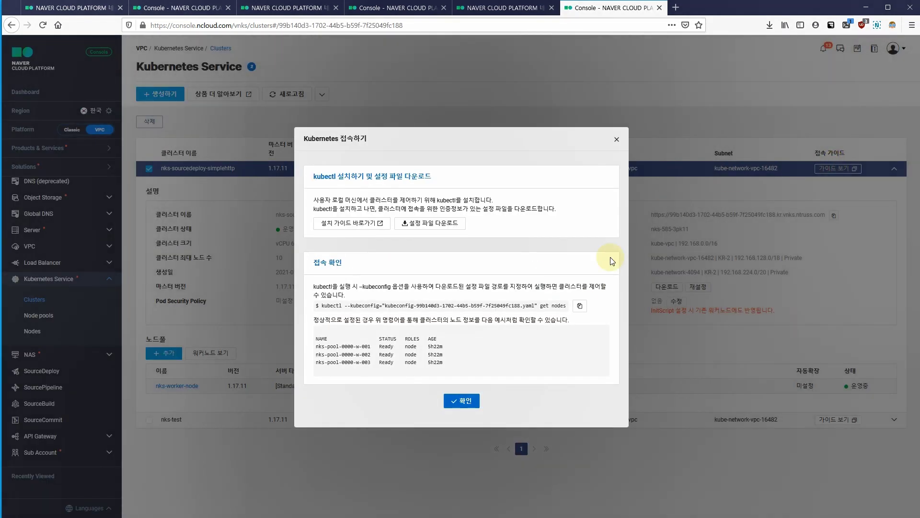
{"action": "left_click", "coordinate": [434, 223]}
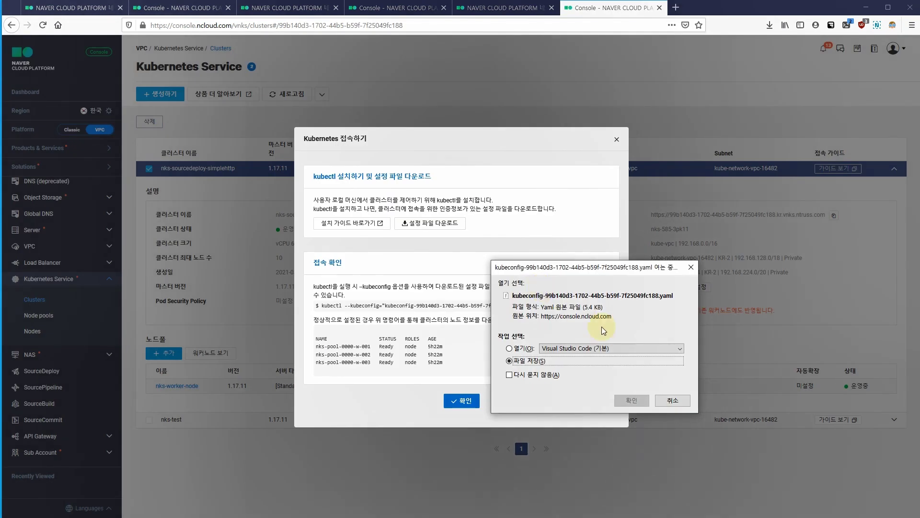
{"action": "left_click", "coordinate": [632, 400]}
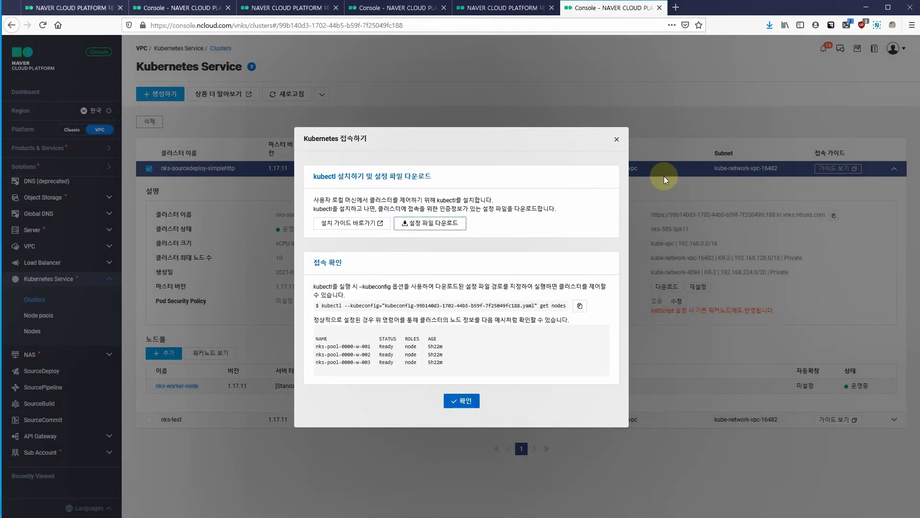
Open the newly downloaded kubeconfig YAML file in Vim from its download folder
{"action": "left_click", "coordinate": [769, 25]}
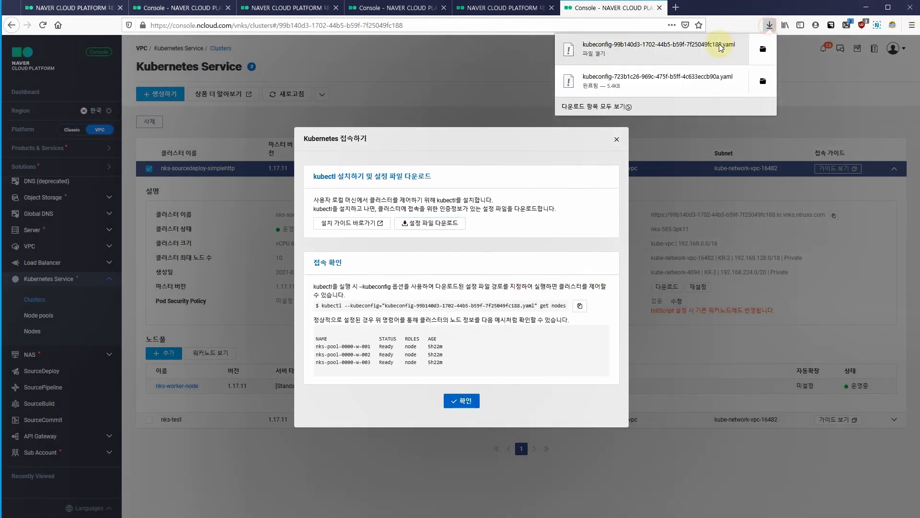
{"action": "right_click", "coordinate": [710, 52]}
{"action": "left_click", "coordinate": [738, 59]}
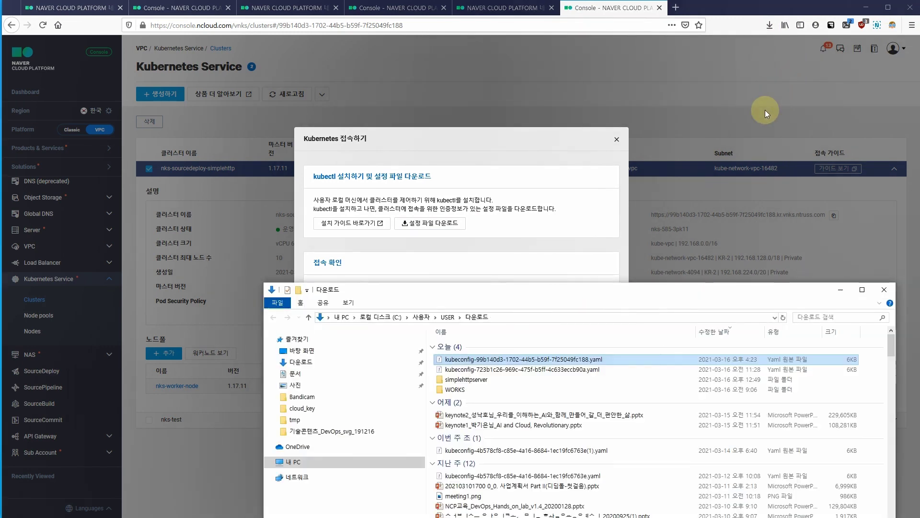
{"action": "right_click", "coordinate": [531, 358]}
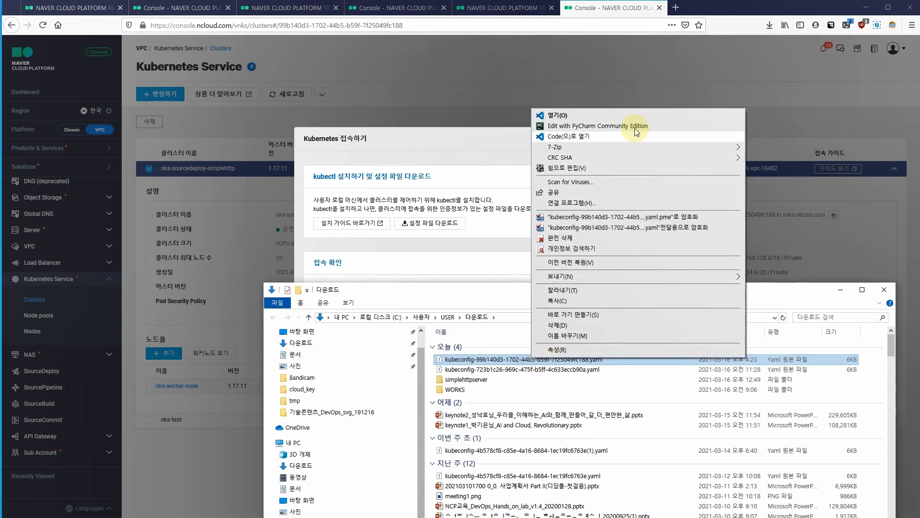
{"action": "left_click", "coordinate": [575, 168]}
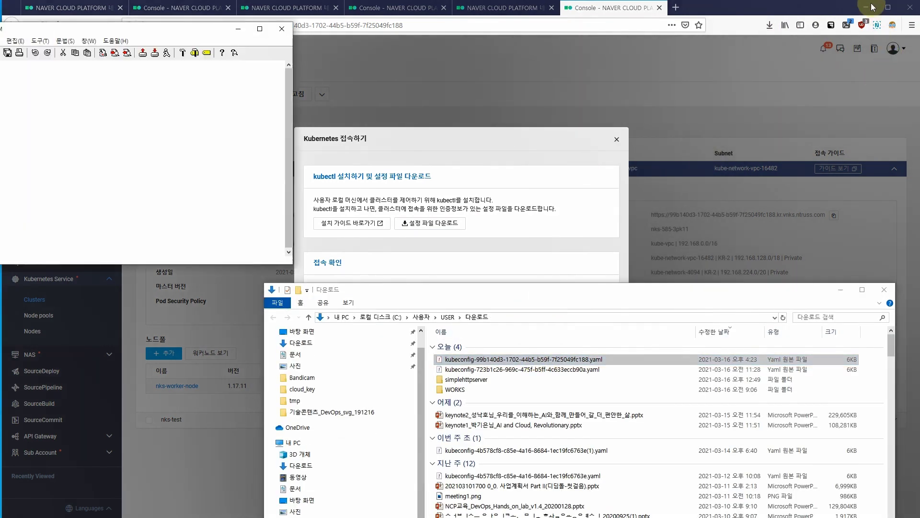
{"action": "left_click", "coordinate": [840, 290]}
Copy the entire contents of the kubeconfig file to the clipboard
{"action": "left_click", "coordinate": [169, 30]}
{"action": "left_click_drag", "start_coordinate": [225, 34], "coordinate": [483, 79]}
{"action": "key", "text": "ctrl+a"}
{"action": "left_click", "coordinate": [273, 87]}
{"action": "left_click", "coordinate": [287, 144]}
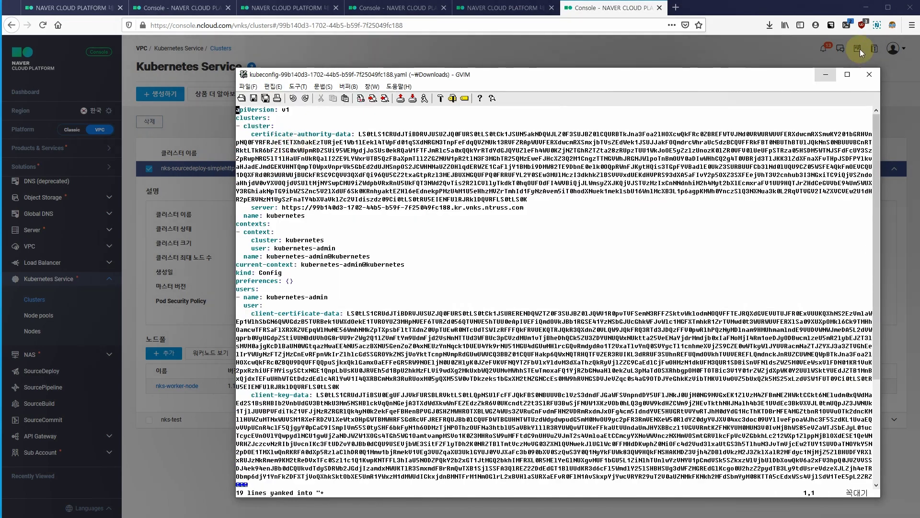
Switch to the SSH terminal and create an empty config.yaml file in the home directory
{"action": "key", "text": "alt+Tab"}
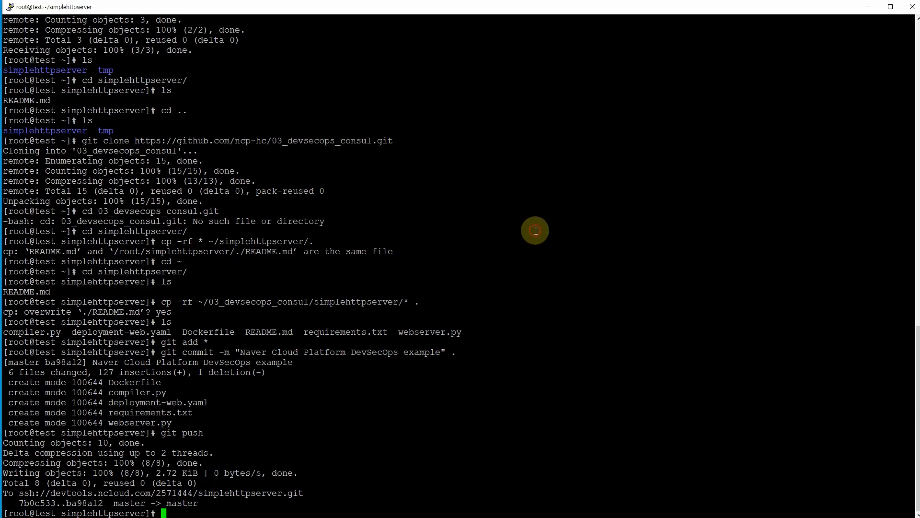
{"action": "type", "text": "cd ~"}
{"action": "key", "text": "Return"}
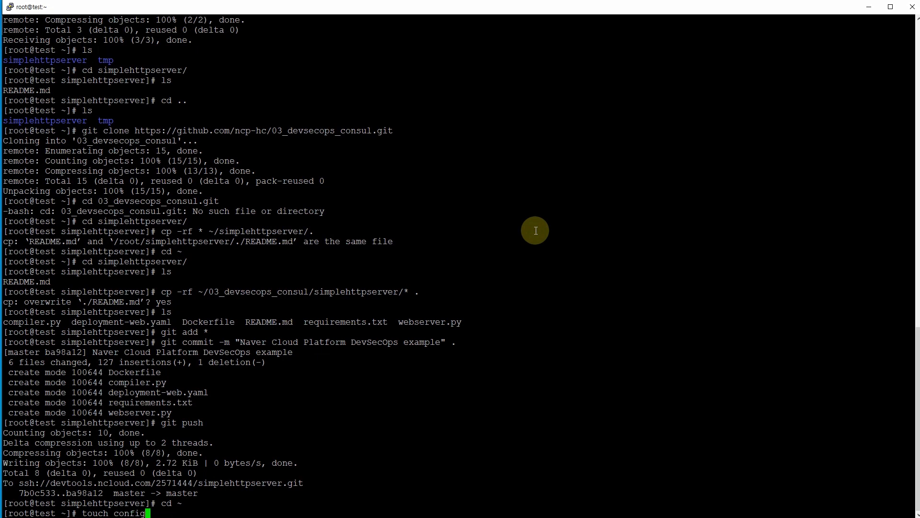
{"action": "type", "text": "touch config.yaml"}
{"action": "key", "text": "Return"}
Open config.yaml in Vim, paste the copied kubeconfig with its certificate and client key data, and save the file
{"action": "type", "text": "vu"}
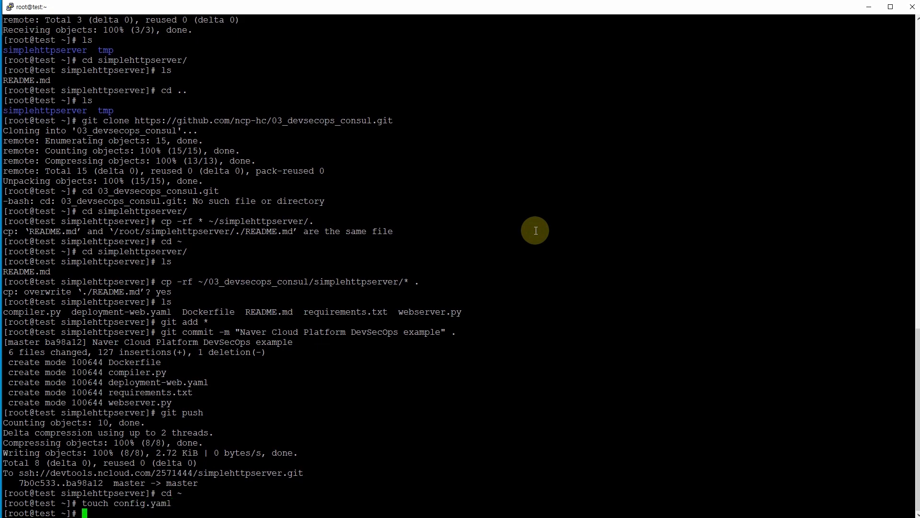
{"action": "type", "text": "m config.yaml"}
{"action": "key", "text": "Return"}
{"action": "key", "text": "i"}
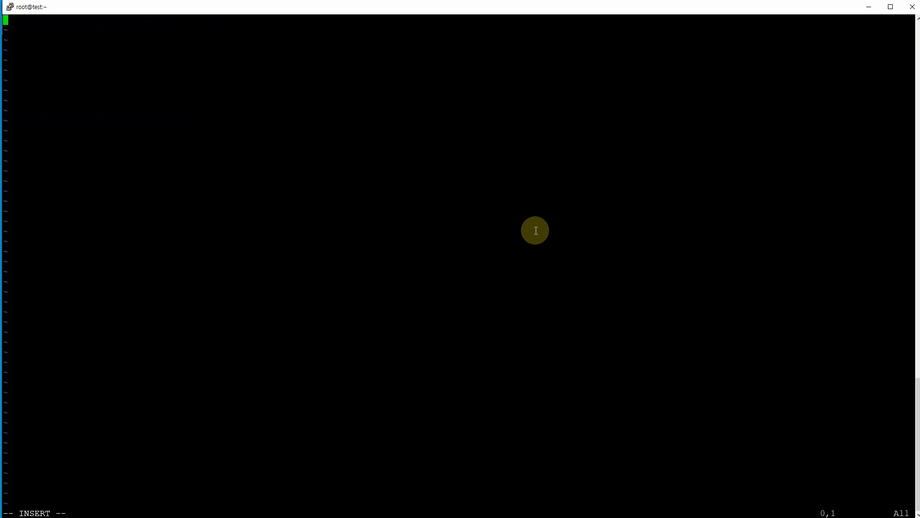
{"action": "right_click", "coordinate": [535, 230]}
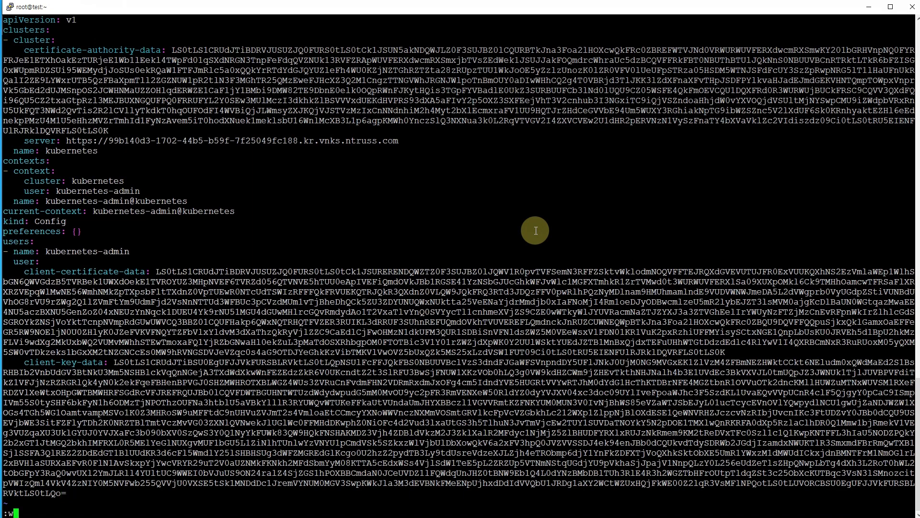
{"action": "key", "text": "Return"}
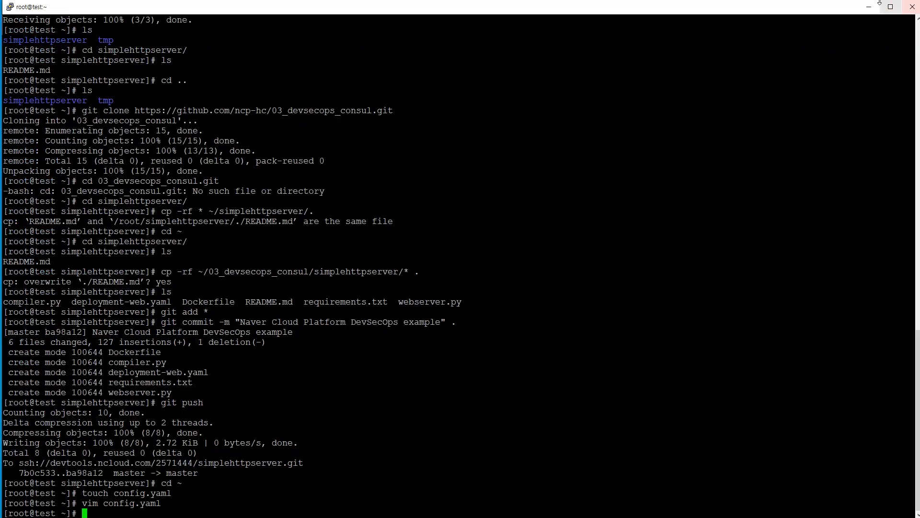
Download the kubectl v1.20.0 linux/amd64 binary from dl.k8s.io with curl and make it executable for all users
{"action": "right_click", "coordinate": [569, 213]}
{"action": "key", "text": "Return"}
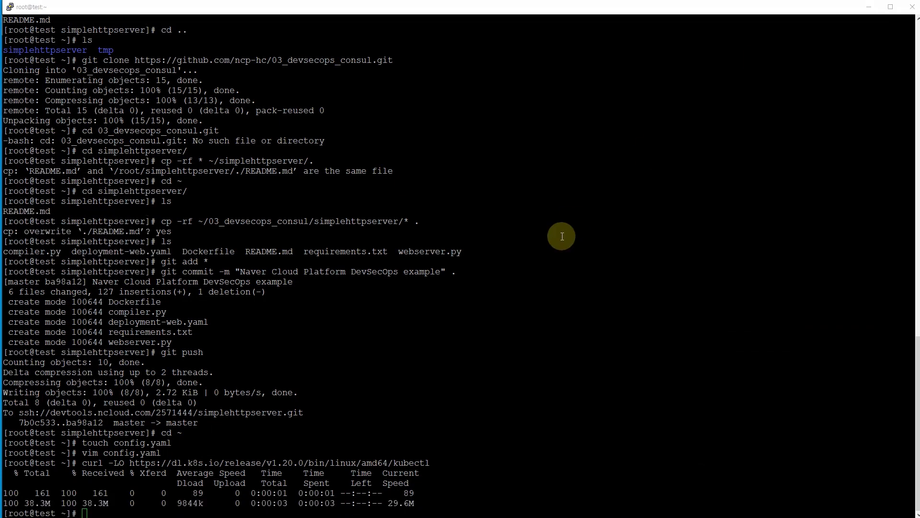
{"action": "left_click", "coordinate": [562, 236]}
{"action": "key", "text": "Return"}
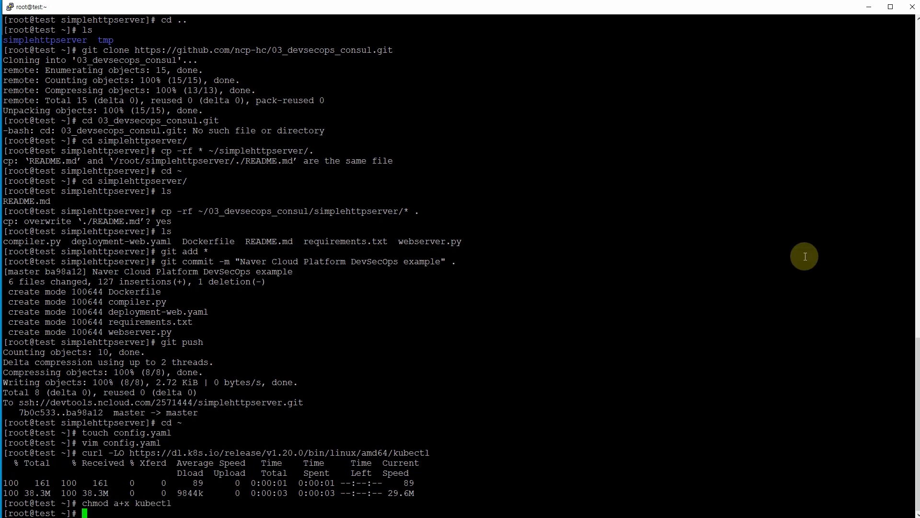
List the cluster nodes with ./kubectl, using config.yaml as the kubeconfig
{"action": "type", "text": "./kubectl get node --kubeconfig=\"config.yaml\""}
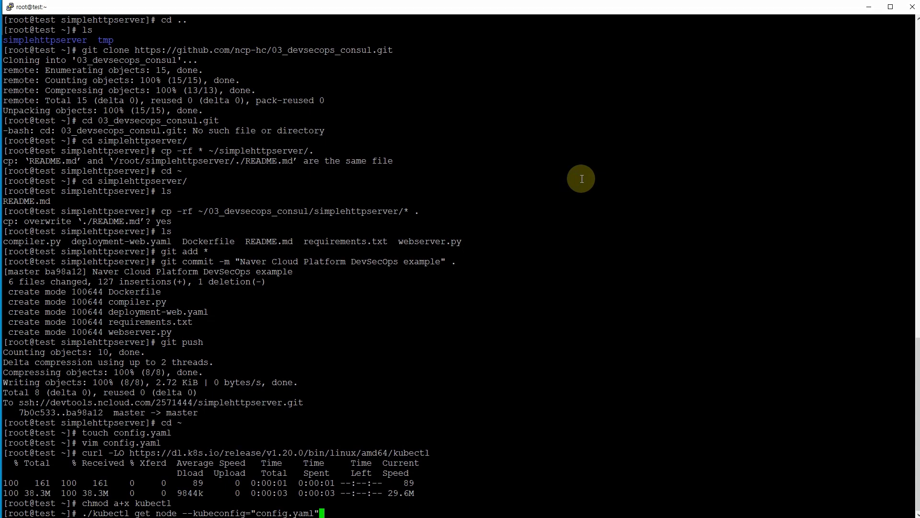
{"action": "key", "text": "Return"}
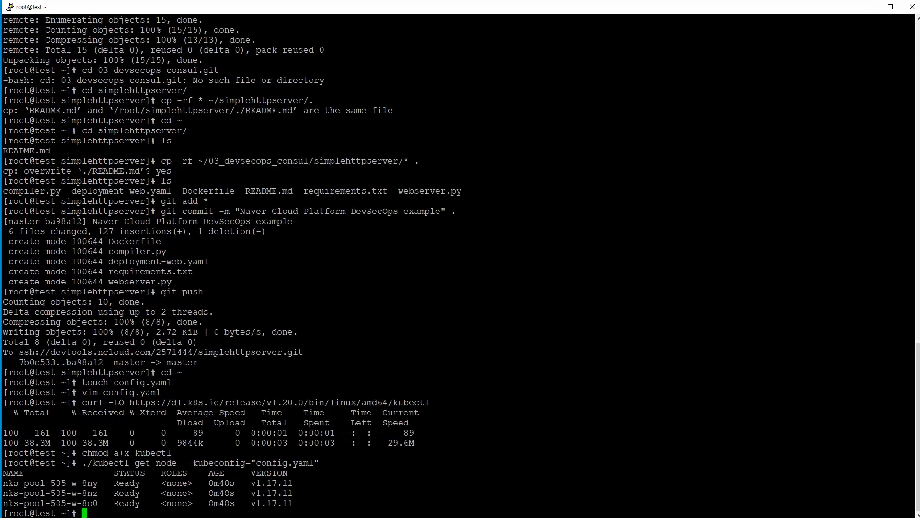
Create the docker-registry secret regcred for qnsvq2tq.kr.private-ncr.ntruss.com with the registry username, password and e-mail, using --kubeconfig="config.yaml"
{"action": "right_click", "coordinate": [493, 262]}
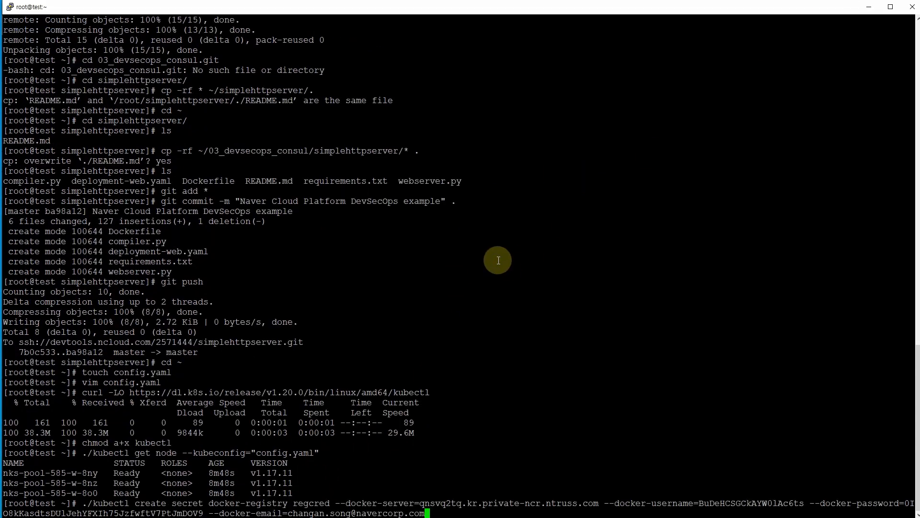
{"action": "key", "text": "Return"}
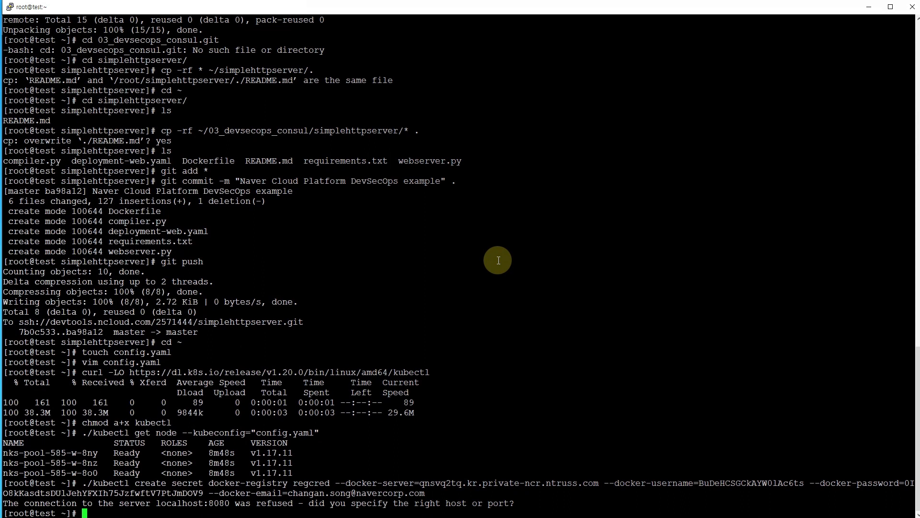
{"action": "key", "text": "Up"}
{"action": "left_click_drag", "start_coordinate": [182, 421], "coordinate": [317, 420]}
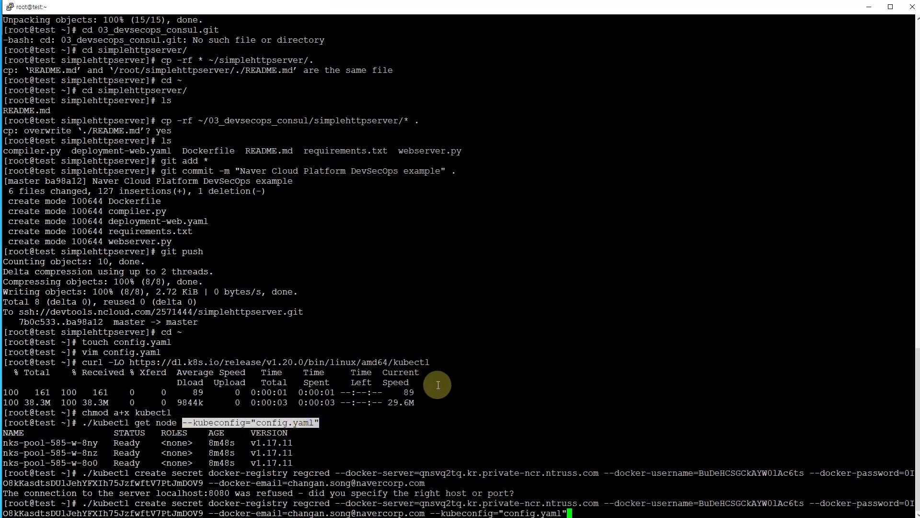
{"action": "right_click", "coordinate": [437, 384]}
{"action": "key", "text": "Return"}
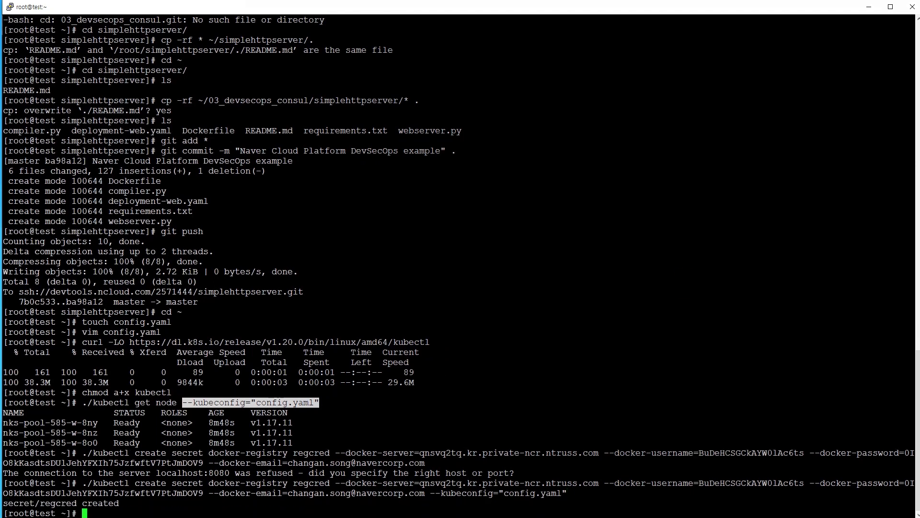
Copy the private endpoint qnsvq2tq.kr.private-ncr.ntruss.com from the Notepad notes
{"action": "double_click", "coordinate": [465, 484]}
{"action": "key", "text": "alt+Tab"}
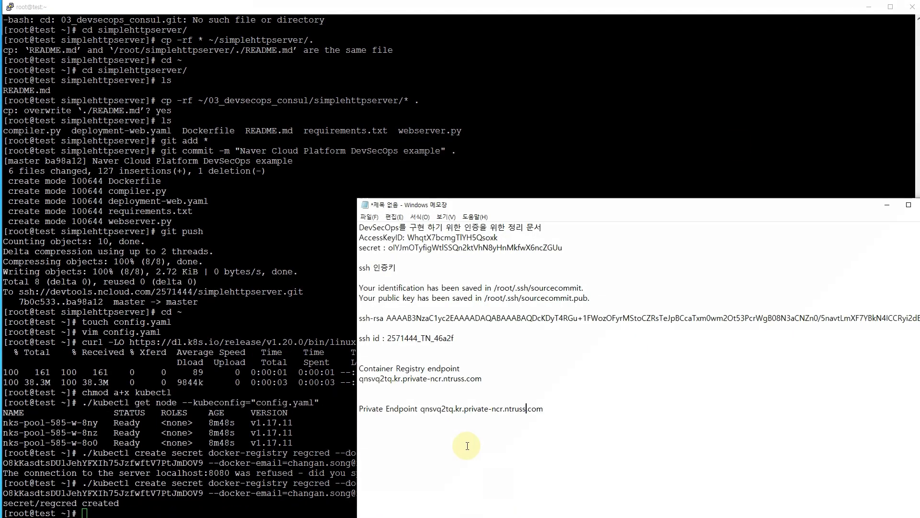
{"action": "mouse_move", "coordinate": [420, 408]}
{"action": "left_mouse_down"}
{"action": "mouse_move", "coordinate": [547, 408]}
{"action": "mouse_move", "coordinate": [423, 411]}
{"action": "left_mouse_up"}
{"action": "type", "text": "qnsvq2tq.kr.private-ncr.ntruss.com"}
{"action": "right_click", "coordinate": [429, 410]}
{"action": "left_click", "coordinate": [467, 437]}
Return to the terminal, list the files in the simplehttpserver directory and open deployment-web.yaml in Vim
{"action": "left_click", "coordinate": [286, 333]}
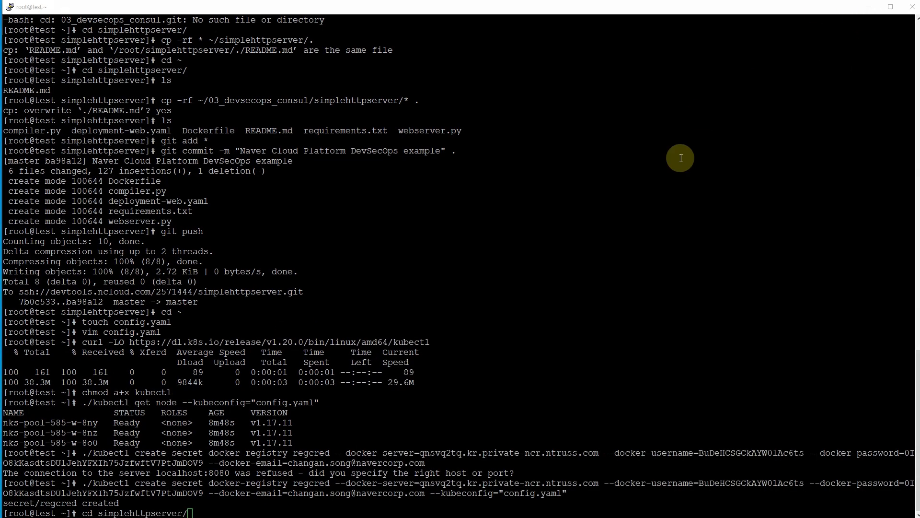
{"action": "type", "text": "cd simplehttpserver/"}
{"action": "key", "text": "Return"}
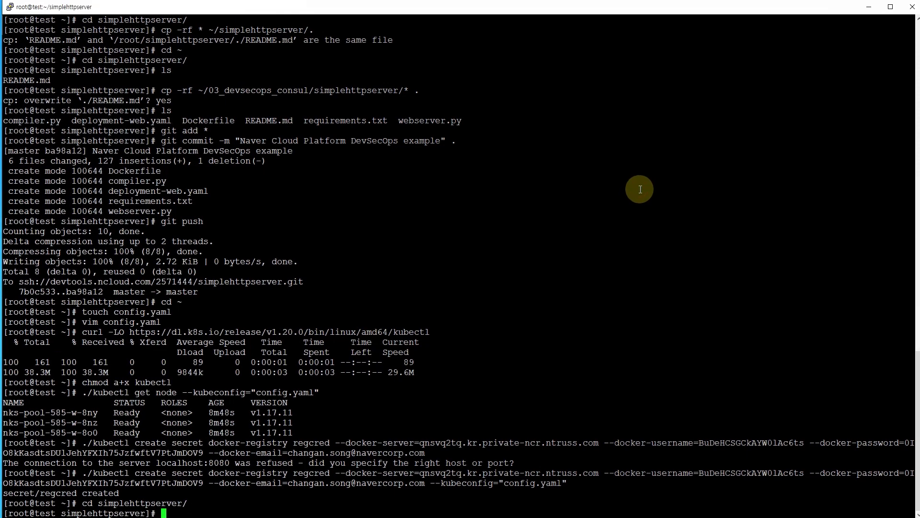
{"action": "type", "text": "ls"}
{"action": "key", "text": "Return"}
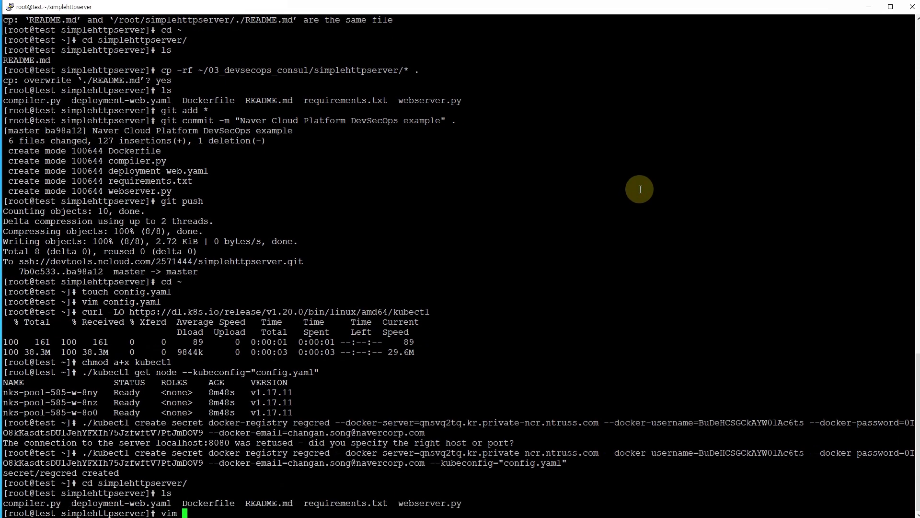
{"action": "type", "text": "vim d"}
{"action": "key", "text": "Tab"}
{"action": "key", "text": "Return"}
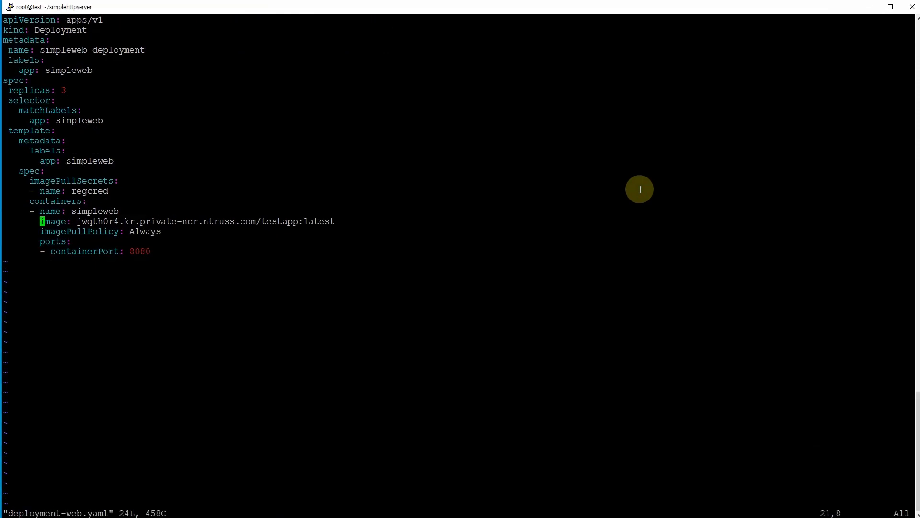
Replace the container image's registry host with qnsvq2tq.kr.private-ncr.ntruss.com, keeping /testapp:latest, then save deployment-web.yaml and exit Vim
{"action": "key", "text": "x"}
{"action": "key", "text": "x"}
{"action": "key", "text": "x"}
{"action": "key", "text": "x"}
{"action": "key", "text": "x"}
{"action": "key", "text": "x"}
{"action": "key", "text": "x"}
{"action": "key", "text": "x"}
{"action": "key", "text": "x"}
{"action": "key", "text": "x"}
{"action": "key", "text": "x"}
{"action": "key", "text": "x"}
{"action": "key", "text": "x"}
{"action": "key", "text": "x"}
{"action": "key", "text": "x"}
{"action": "key", "text": "x"}
{"action": "key", "text": "x"}
{"action": "key", "text": "x"}
{"action": "key", "text": "x"}
{"action": "key", "text": "x"}
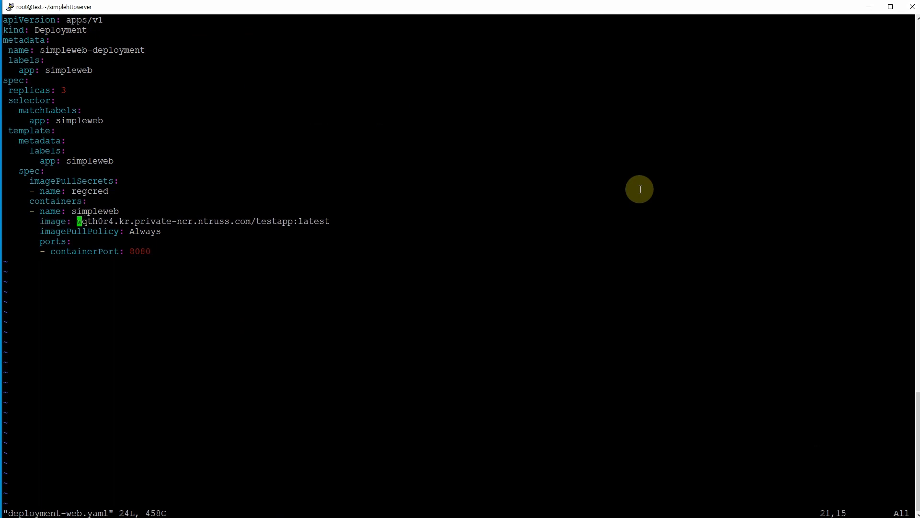
{"action": "key", "text": "x"}
{"action": "key", "text": "x"}
{"action": "key", "text": "x"}
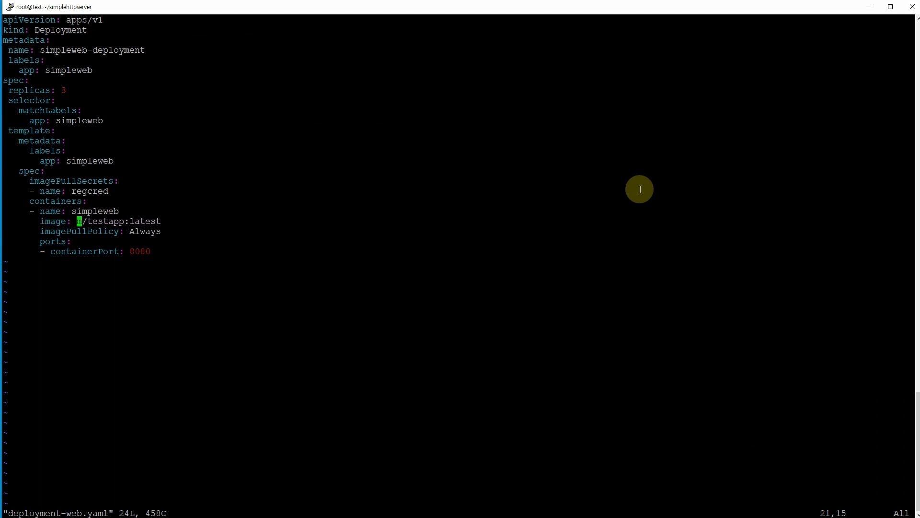
{"action": "key", "text": "i"}
{"action": "right_click", "coordinate": [640, 190]}
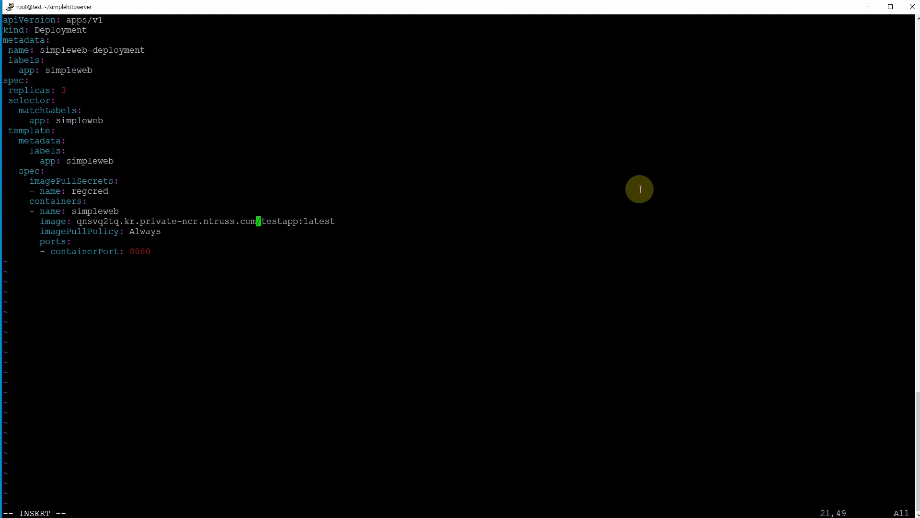
{"action": "key", "text": "Escape"}
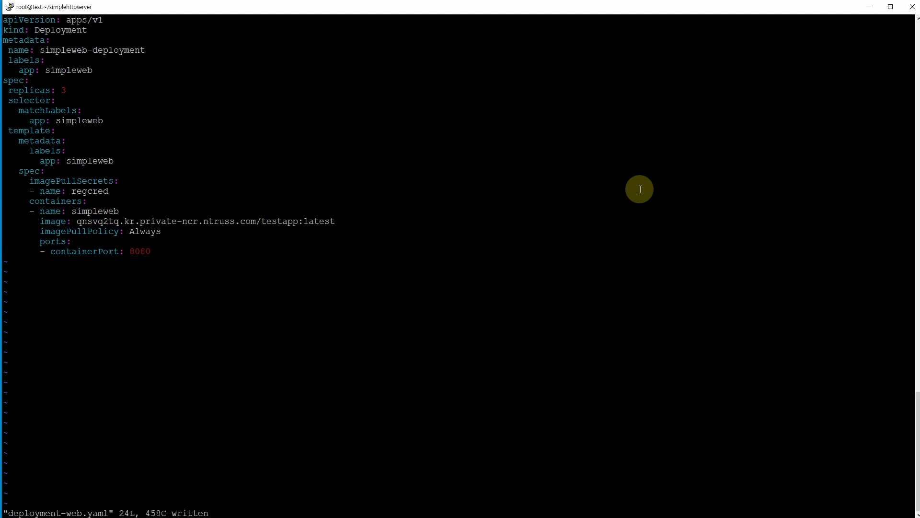
{"action": "key", "text": "Return"}
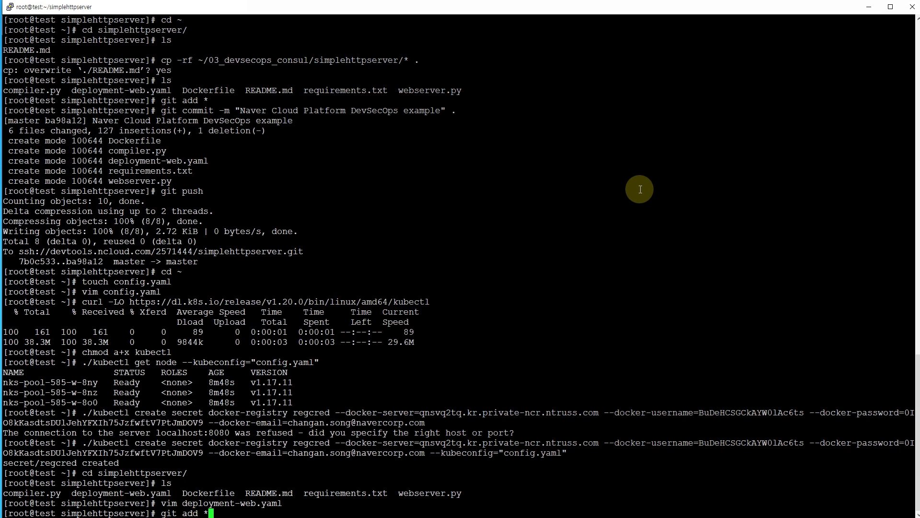
Commit all repository changes with the message "modify deployment-web.yaml" and push them to the remote
{"action": "key", "text": "Return"}
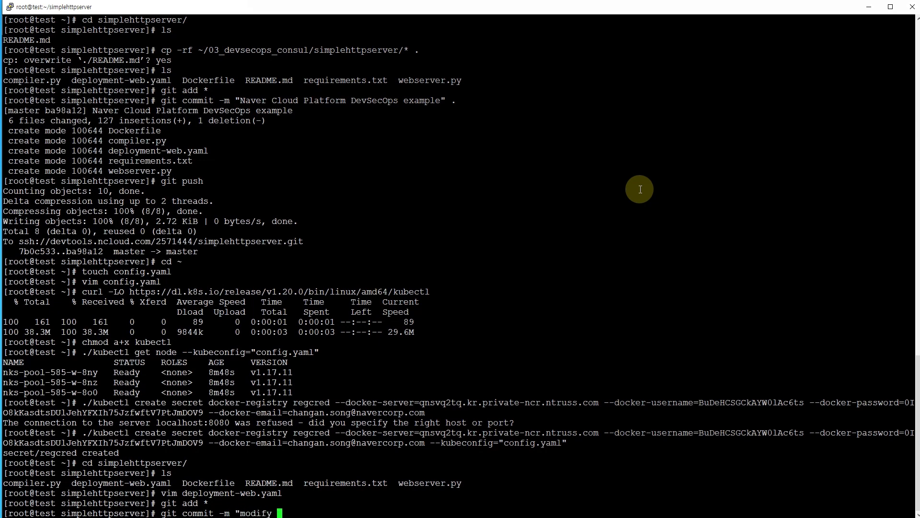
{"action": "double_click", "coordinate": [247, 492]}
{"action": "right_click", "coordinate": [558, 483]}
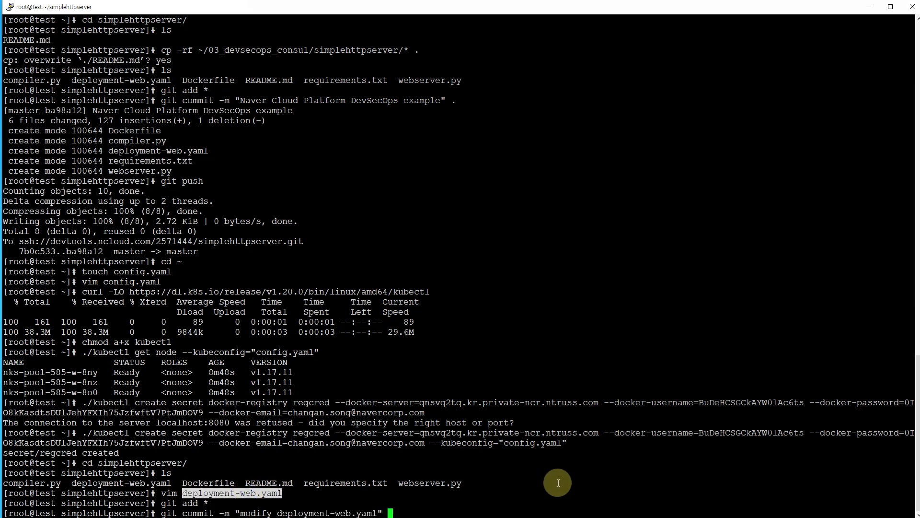
{"action": "key", "text": "Return"}
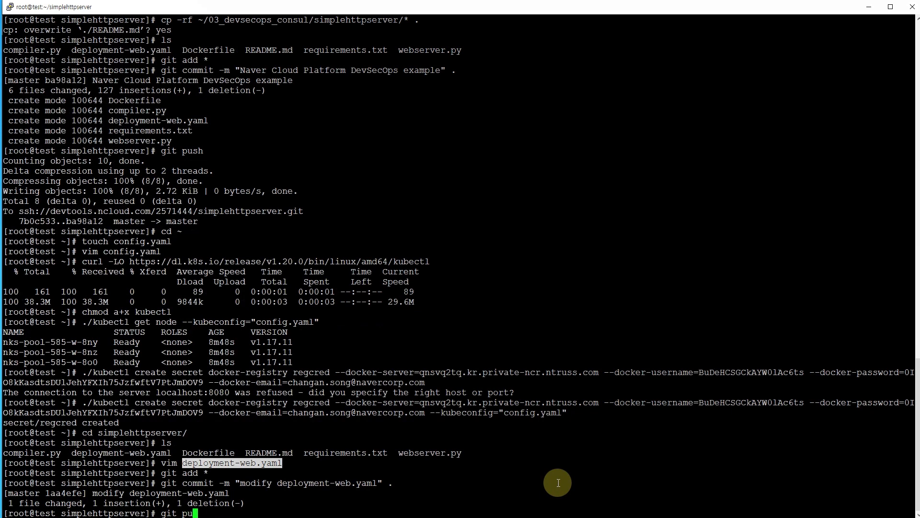
{"action": "type", "text": "git push"}
{"action": "key", "text": "Return"}
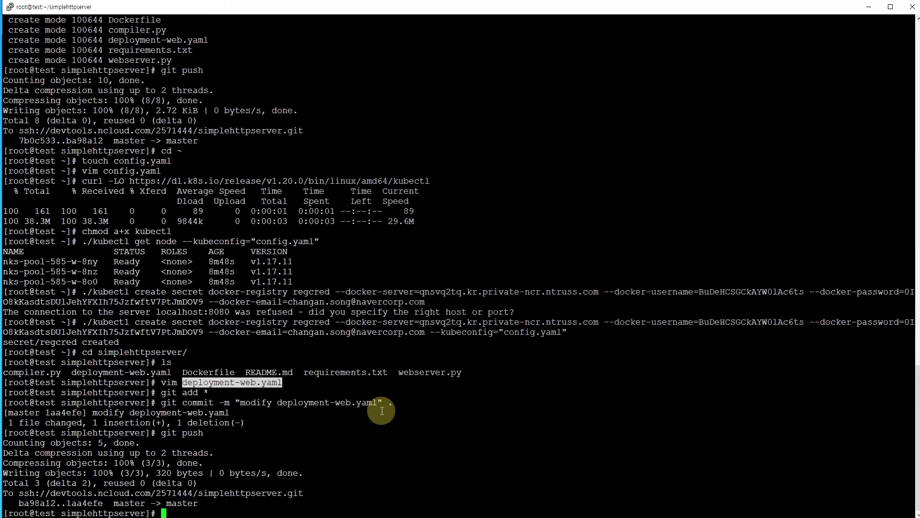
{"action": "left_click", "coordinate": [448, 438]}
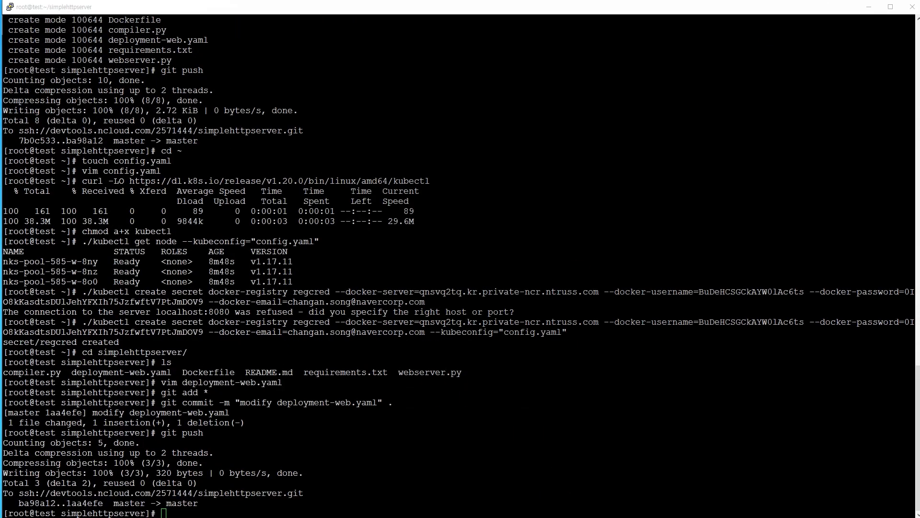
Switch to the NAVER Cloud console in the browser and open the SourceDeploy service
{"action": "key", "text": "alt+Tab"}
{"action": "left_click", "coordinate": [461, 401]}
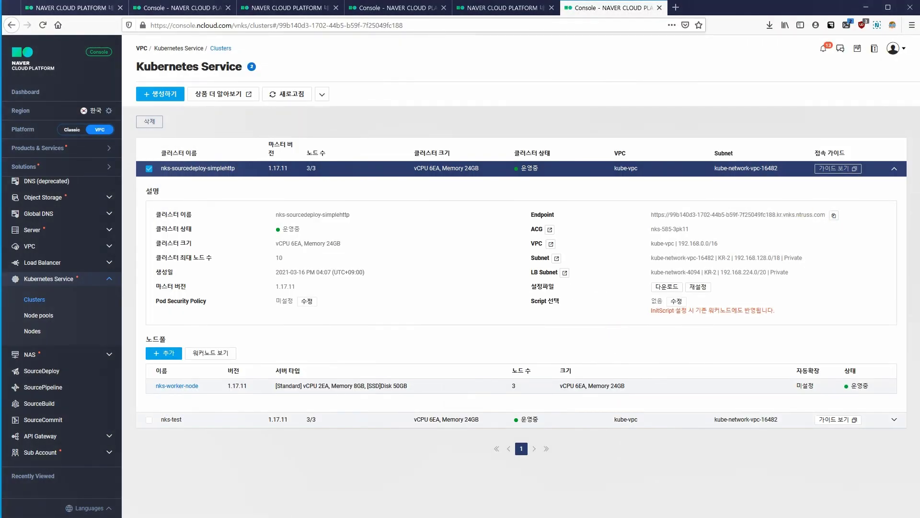
{"action": "left_click", "coordinate": [102, 149]}
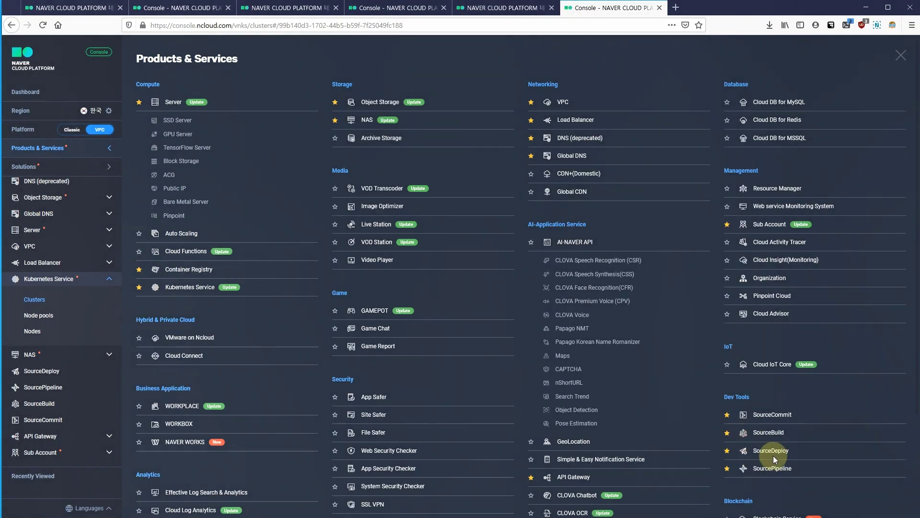
{"action": "left_click", "coordinate": [817, 443]}
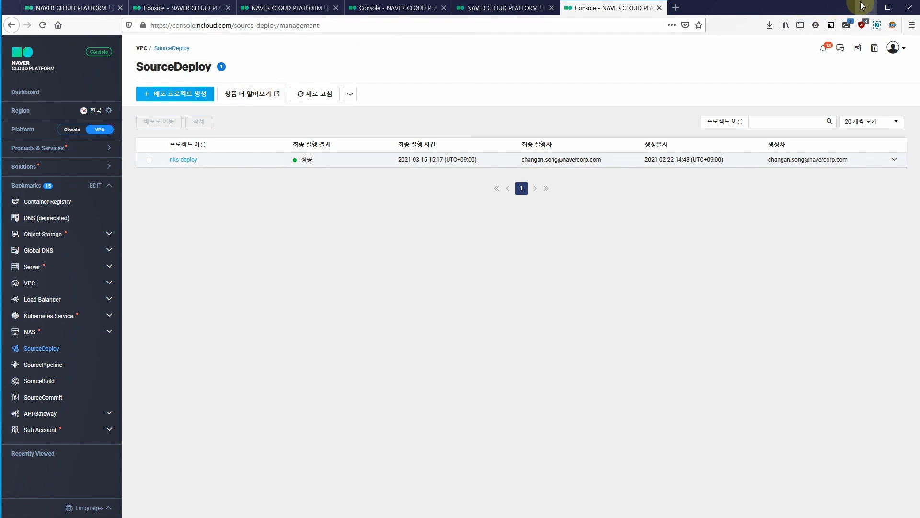
Start a new deployment project named nks-sourcedeploy-simplehttp-process and proceed to the deployment environment settings
{"action": "left_click", "coordinate": [199, 93]}
{"action": "left_click", "coordinate": [307, 172]}
{"action": "key", "text": "ctrl+v"}
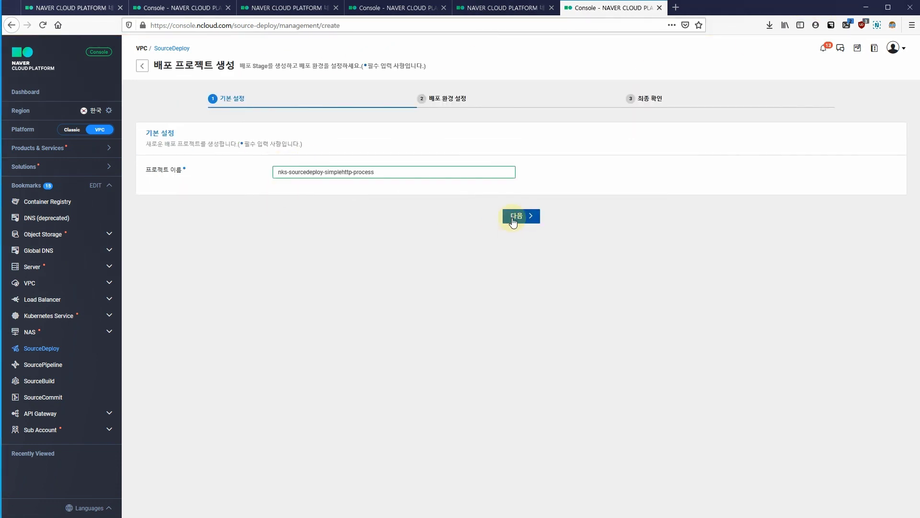
{"action": "left_click", "coordinate": [511, 218]}
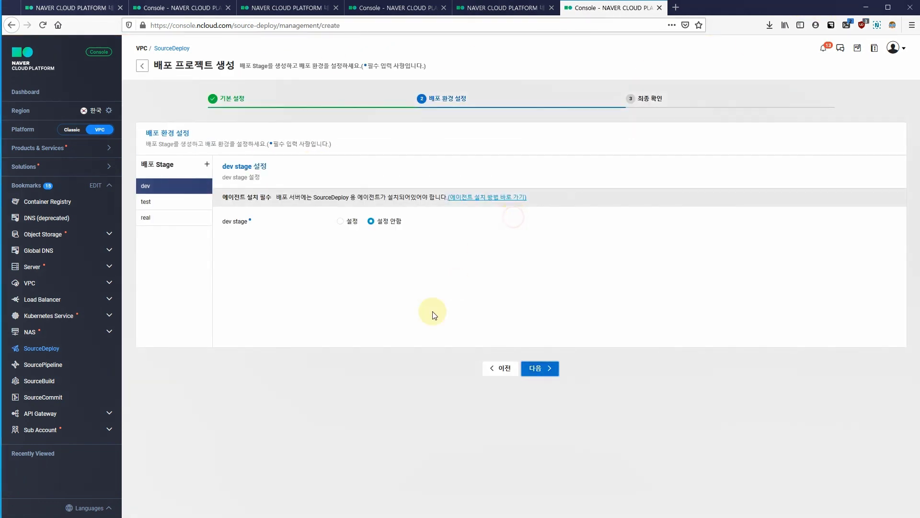
Enable the dev stage with Kubernetes Service as target, cluster nks-sourcedeploy-simplehttp in the 한국 region, and create the deployment project
{"action": "left_click", "coordinate": [344, 222]}
{"action": "left_click", "coordinate": [473, 243]}
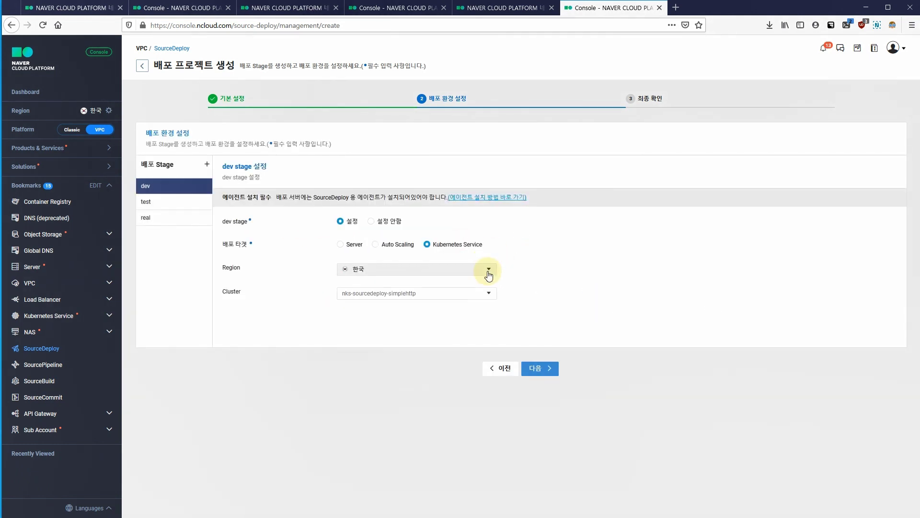
{"action": "left_click", "coordinate": [544, 373]}
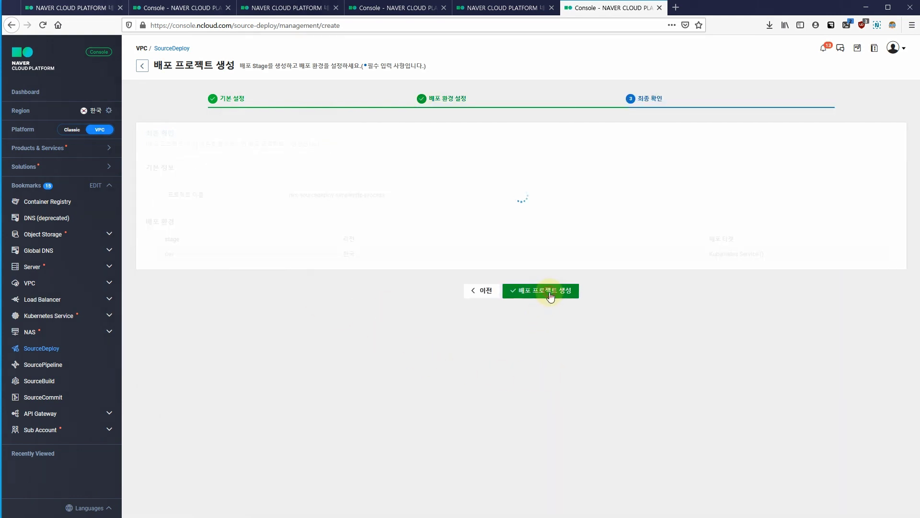
{"action": "left_click", "coordinate": [550, 293]}
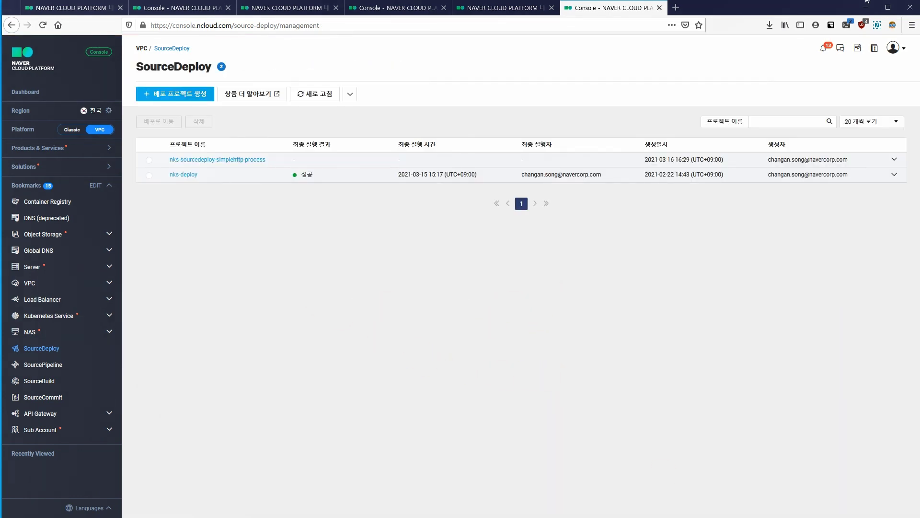
Start a deployment scenario for the project's dev stage, using nks-sourcedeploy-simplehttp-process as name and description, and proceed to the manifest settings
{"action": "left_click", "coordinate": [213, 159]}
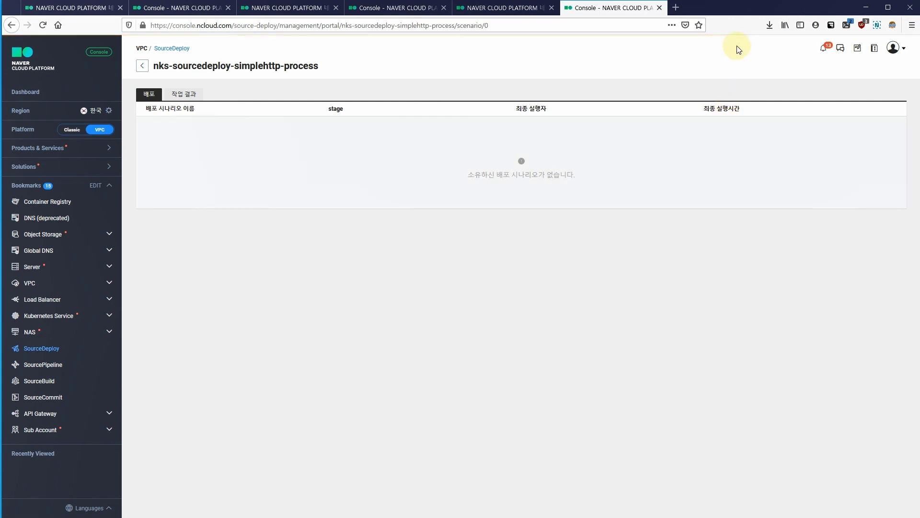
{"action": "left_click", "coordinate": [142, 65]}
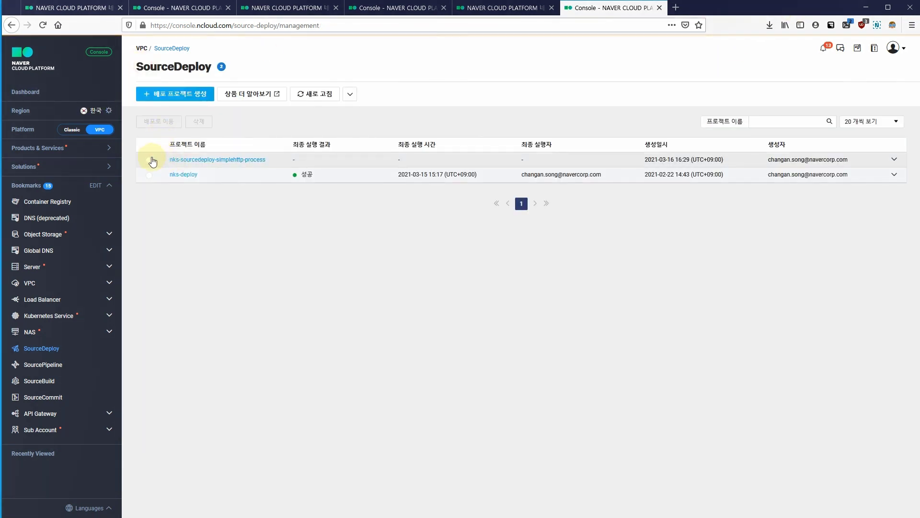
{"action": "left_click", "coordinate": [151, 160]}
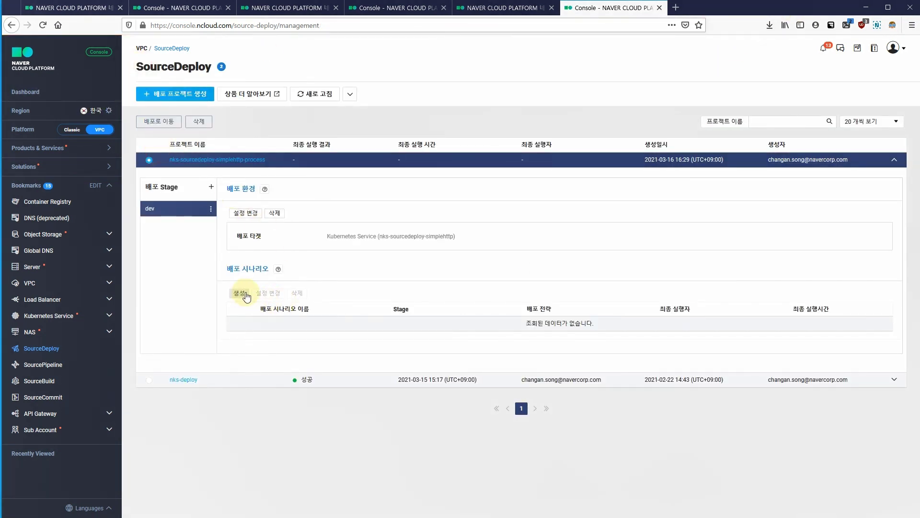
{"action": "left_click", "coordinate": [239, 293]}
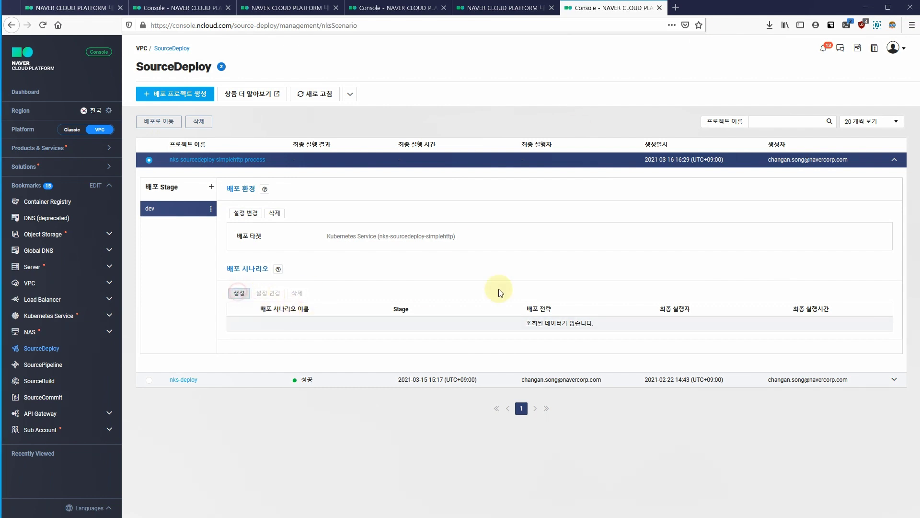
{"action": "left_click_drag", "start_coordinate": [376, 171], "coordinate": [263, 169]}
{"action": "key", "text": "ctrl+c"}
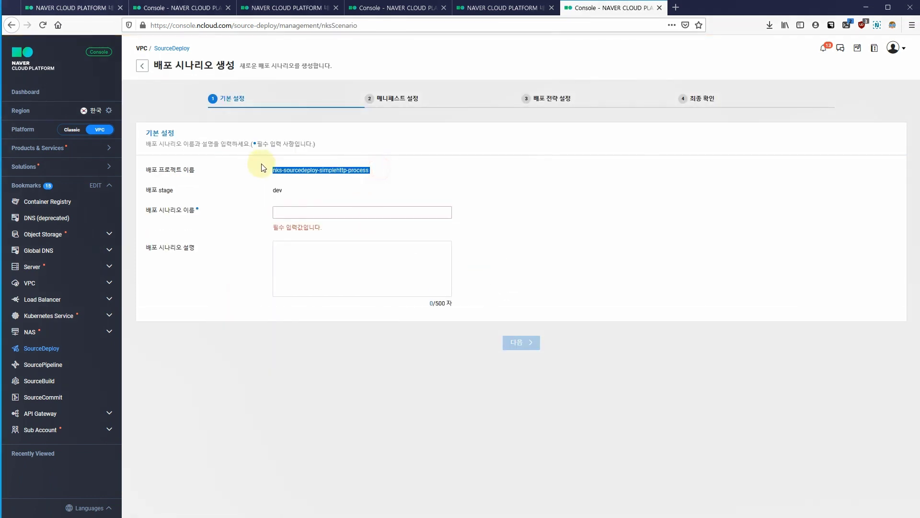
{"action": "left_click", "coordinate": [308, 212]}
{"action": "key", "text": "ctrl+v"}
{"action": "left_click", "coordinate": [308, 257]}
{"action": "key", "text": "ctrl+v"}
{"action": "left_click", "coordinate": [528, 330]}
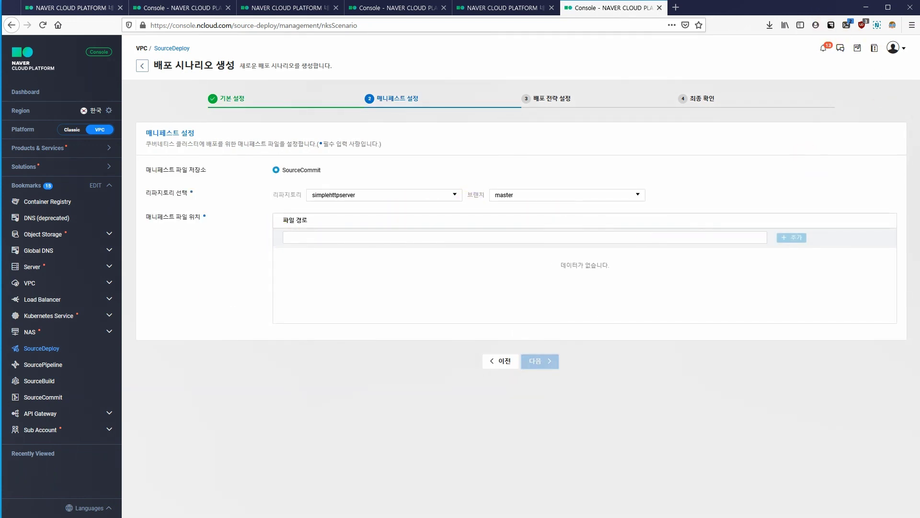
Add deployment-web.yaml from the simplehttpserver master branch as manifest, keep the Rolling strategy, and create the scenario
{"action": "left_click", "coordinate": [322, 237]}
{"action": "type", "text": "deployment-web.yaml"}
{"action": "left_click", "coordinate": [789, 242]}
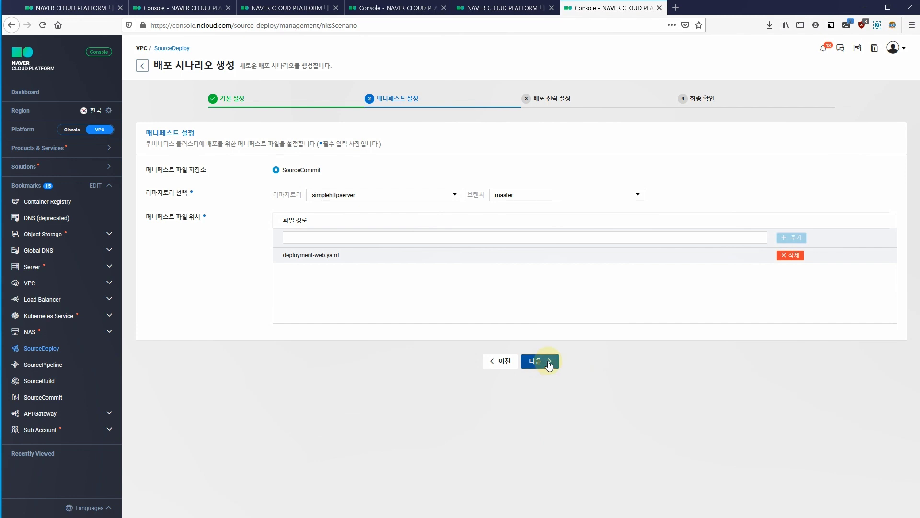
{"action": "left_click", "coordinate": [545, 367]}
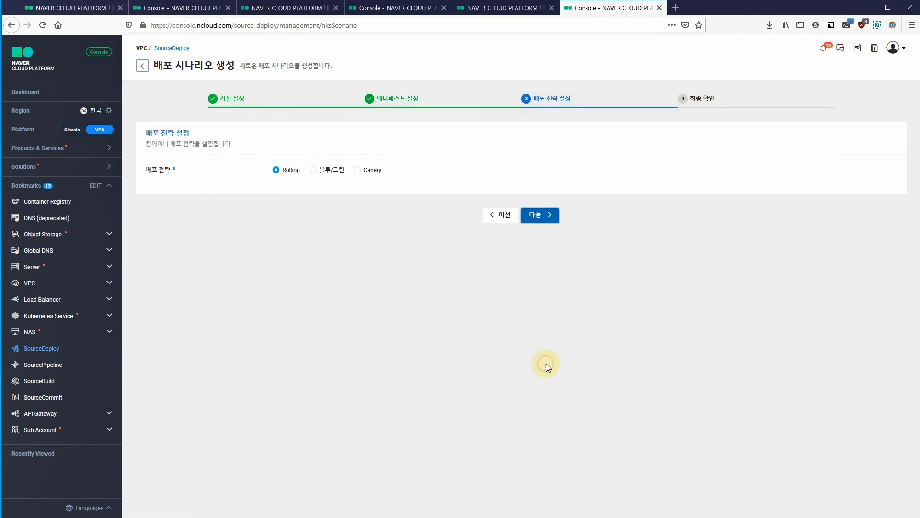
{"action": "left_click", "coordinate": [544, 214]}
{"action": "left_click", "coordinate": [565, 441]}
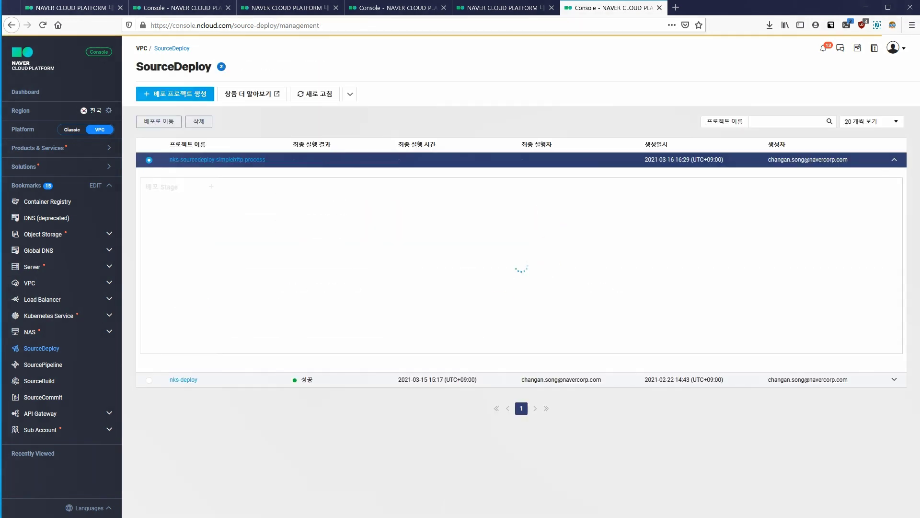
Open the nks-sourcedeploy-simplehttp-process project's deployment page and run its dev stage scenario
{"action": "left_click", "coordinate": [159, 121]}
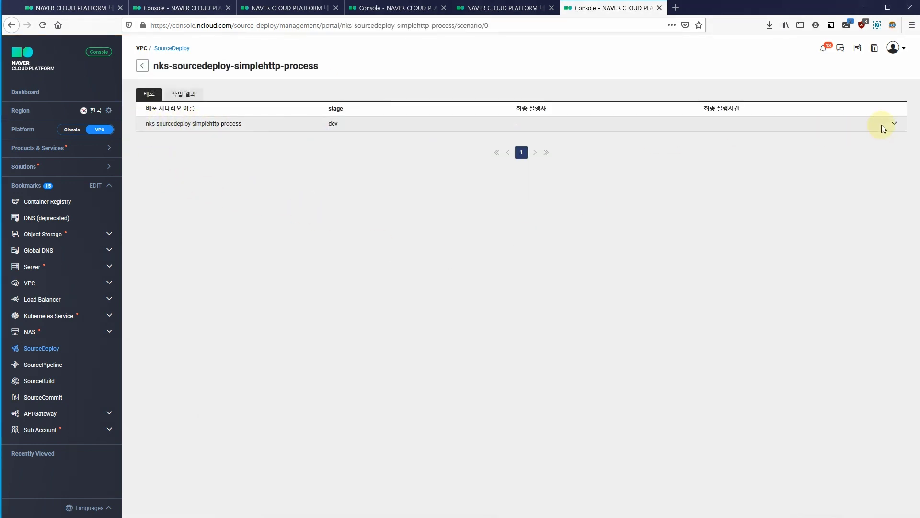
{"action": "left_click", "coordinate": [238, 124]}
{"action": "left_click", "coordinate": [858, 150]}
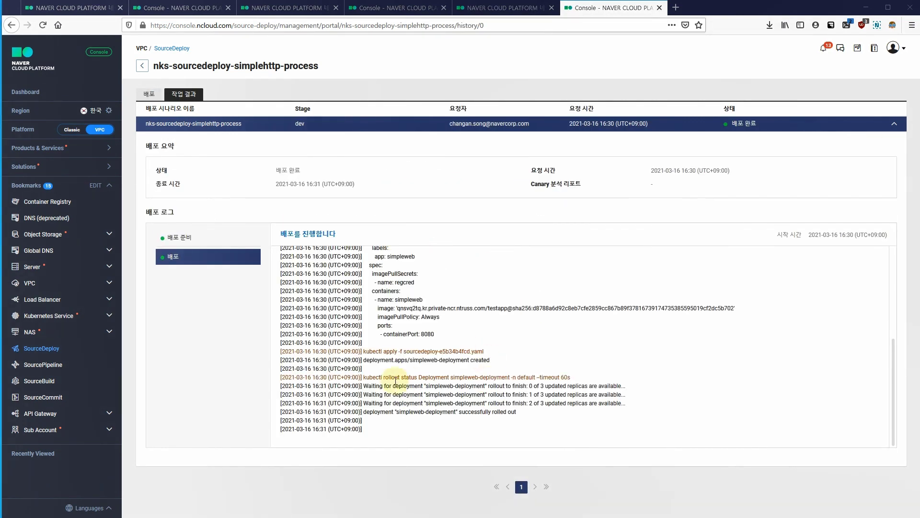
Switch to the terminal and list the cluster's pods with kubectl and config.yaml, working from the home directory
{"action": "left_click", "coordinate": [251, 510]}
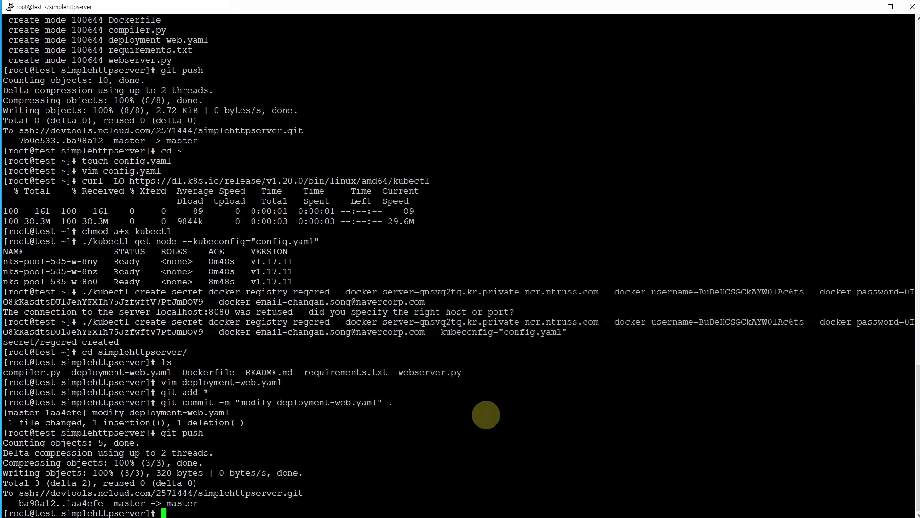
{"action": "key", "text": "Return"}
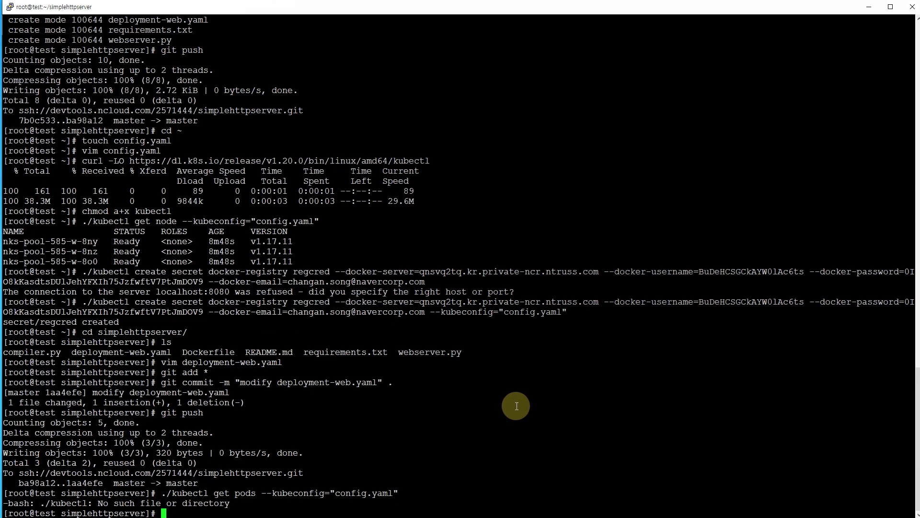
{"action": "type", "text": "cd ~"}
{"action": "key", "text": "Return"}
{"action": "key", "text": "Up"}
{"action": "key", "text": "Up"}
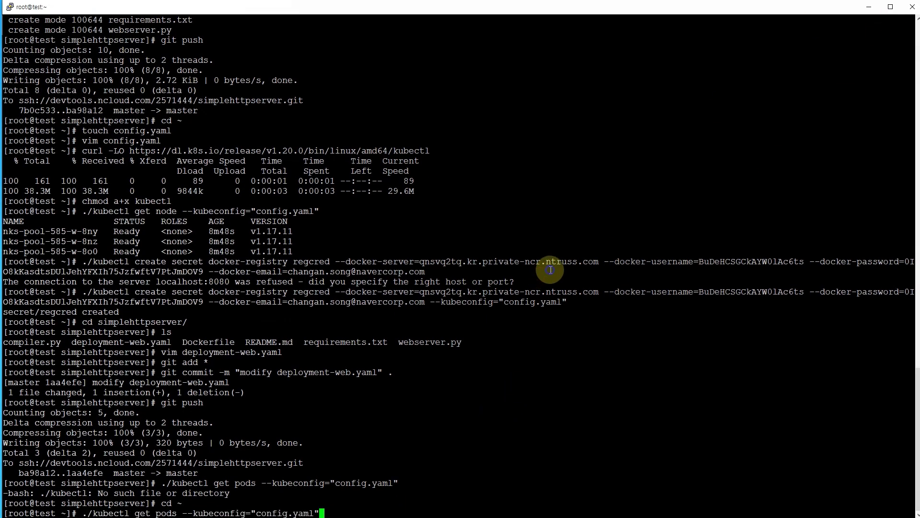
{"action": "key", "text": "Return"}
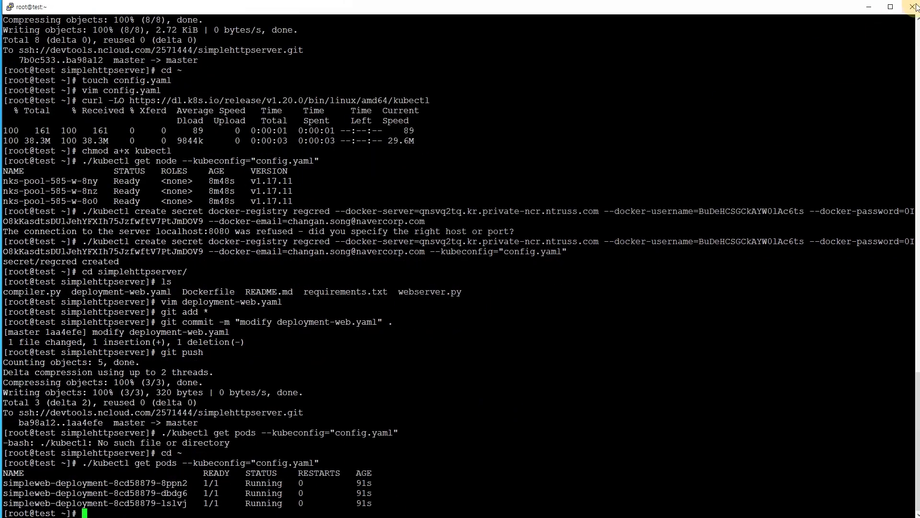
Expose simpleweb-deployment as a LoadBalancer service named simpleweb using config.yaml, and describe that service until its ingress address is assigned
{"action": "right_click", "coordinate": [592, 197]}
{"action": "key", "text": "Return"}
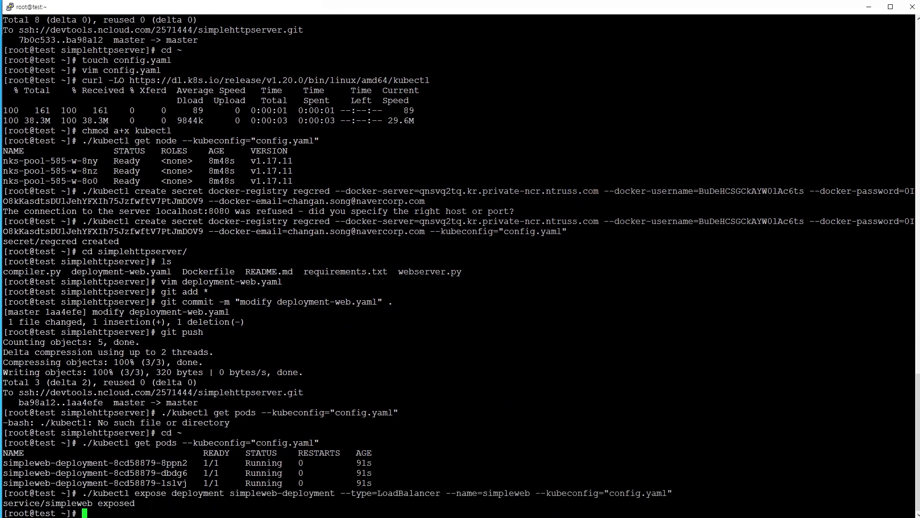
{"action": "right_click", "coordinate": [629, 214]}
{"action": "key", "text": "Return"}
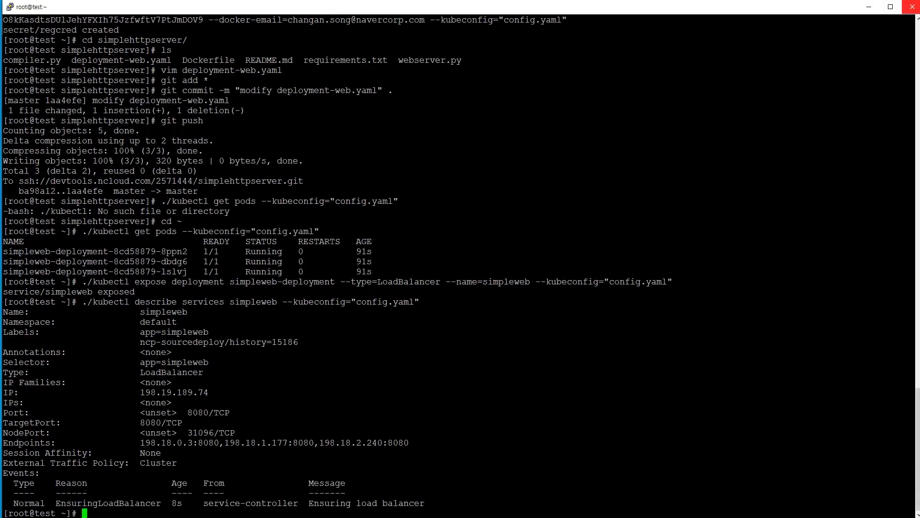
{"action": "right_click", "coordinate": [504, 294]}
{"action": "key", "text": "Return"}
{"action": "left_click_drag", "start_coordinate": [140, 392], "coordinate": [474, 392]}
{"action": "key", "text": "ctrl+c"}
{"action": "left_click", "coordinate": [644, 269]}
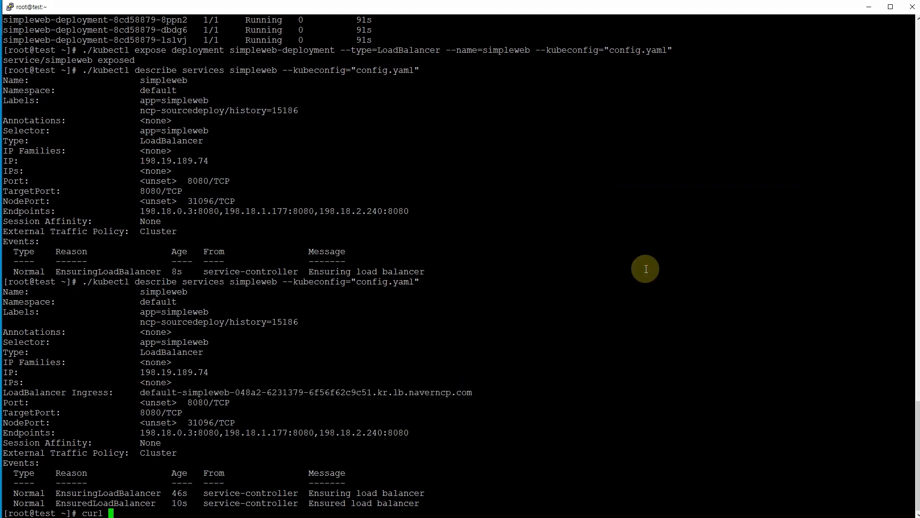
{"action": "type", "text": "curl"}
{"action": "right_click", "coordinate": [646, 269]}
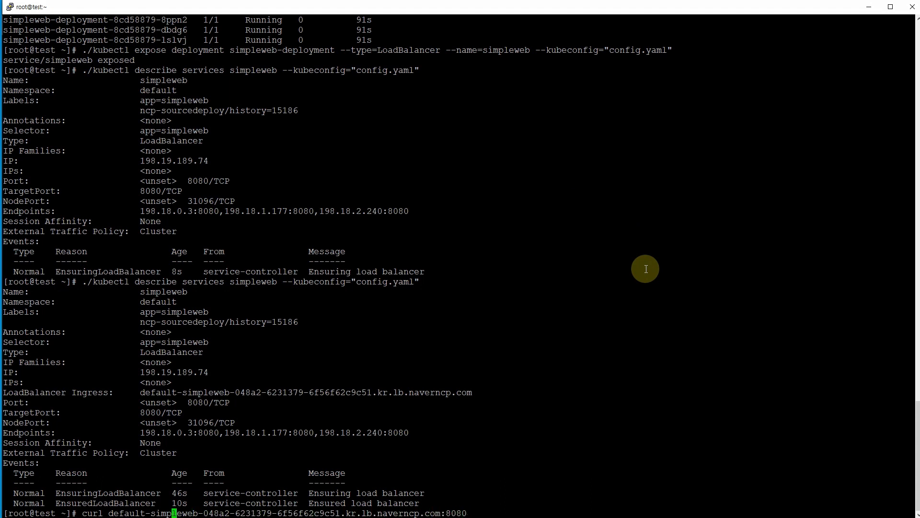
{"action": "type", "text": "hj"}
{"action": "key", "text": "BackSpace"}
{"action": "type", "text": "ttp:"}
{"action": "type", "text": "//"}
{"action": "key", "text": "Return"}
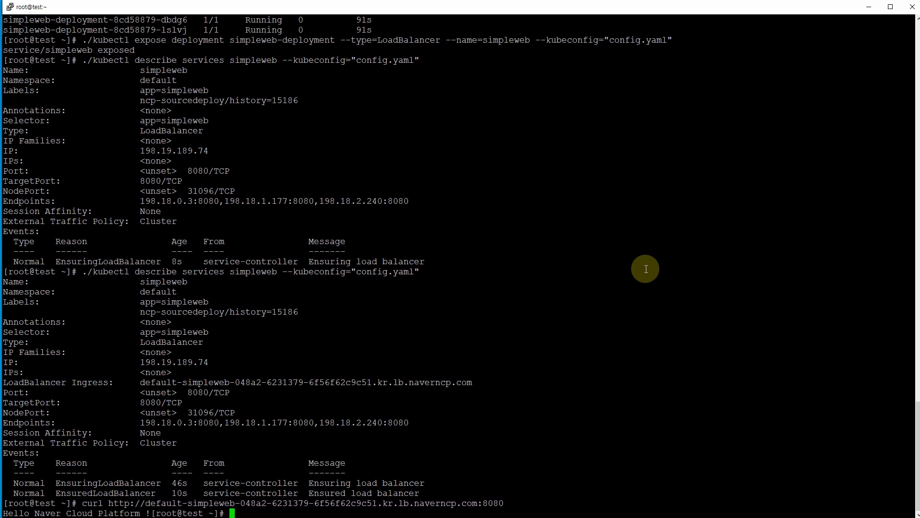
Switch back to the NAVER Cloud console in the browser and open the SourcePipeline service
{"action": "double_click", "coordinate": [100, 513]}
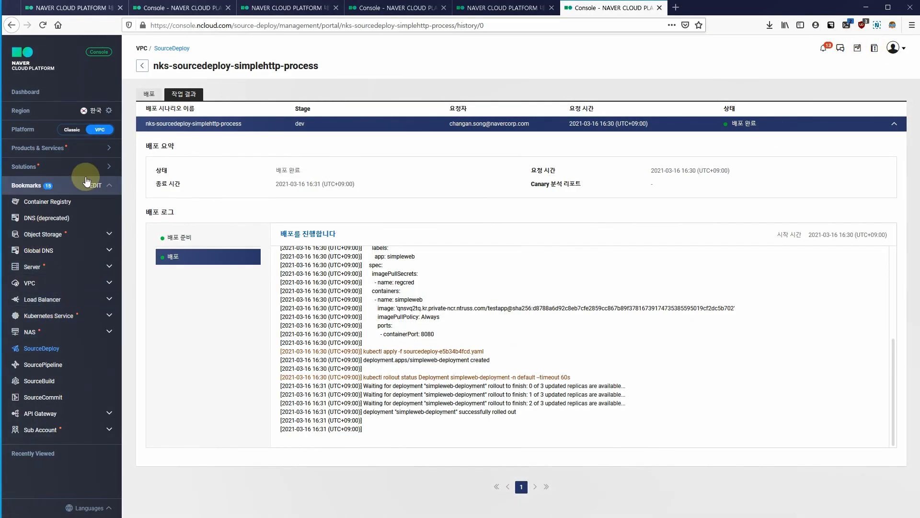
{"action": "left_click", "coordinate": [108, 148]}
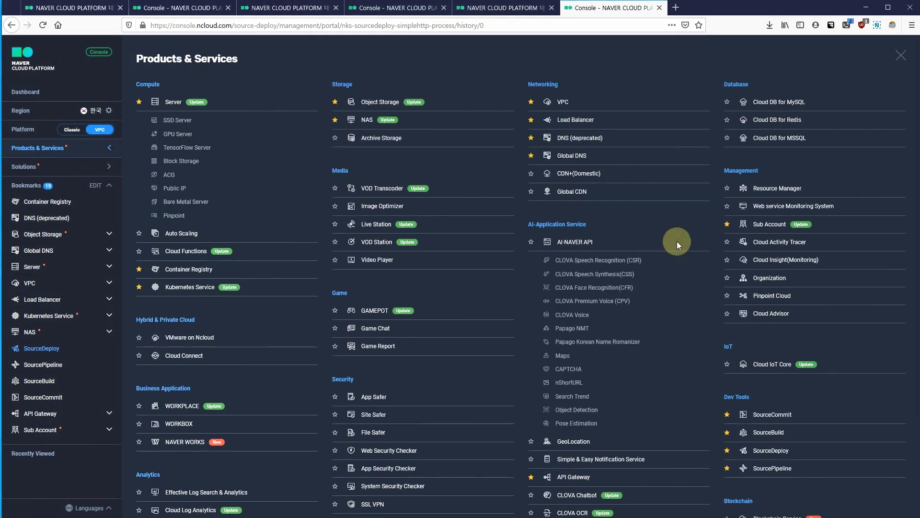
{"action": "left_click", "coordinate": [770, 468]}
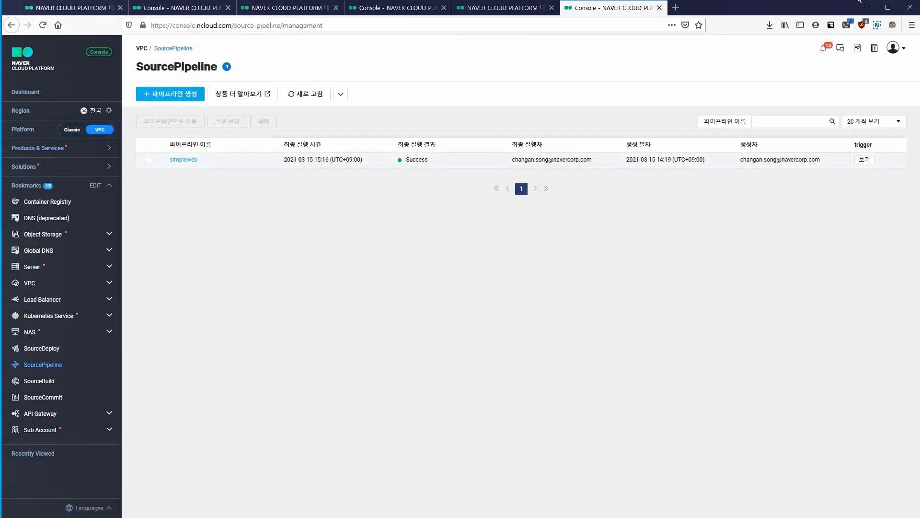
Start a new pipeline with sourcepipeline-pipeline as name and description, and proceed to the pipeline composition
{"action": "left_click", "coordinate": [182, 94]}
{"action": "type", "text": "sourcepipeline-pipeline"}
{"action": "left_click", "coordinate": [329, 202]}
{"action": "type", "text": "sourcepipeline-pipeline"}
{"action": "left_click", "coordinate": [520, 274]}
Add a SourceBuild job named simplehttpserver-build that uses the simplehttpserverbuild project and the master branch
{"action": "left_click", "coordinate": [167, 153]}
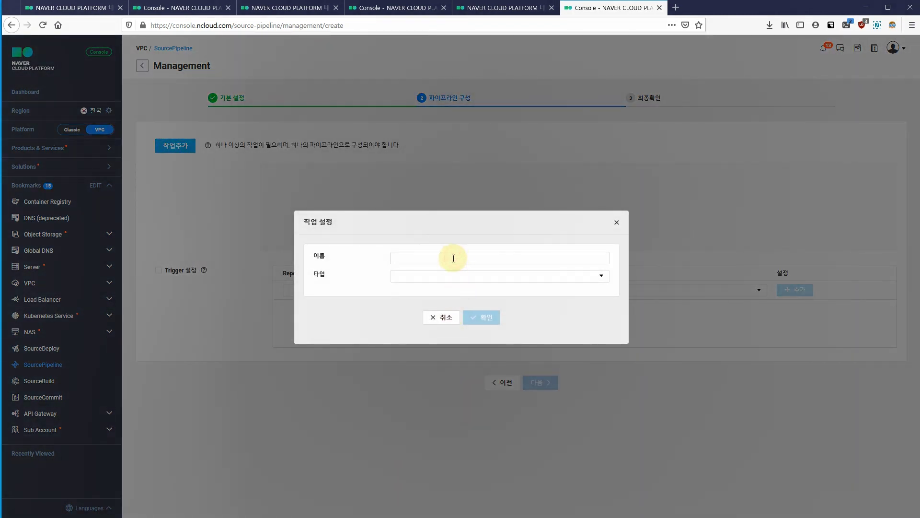
{"action": "left_click", "coordinate": [453, 258]}
{"action": "left_click", "coordinate": [460, 277]}
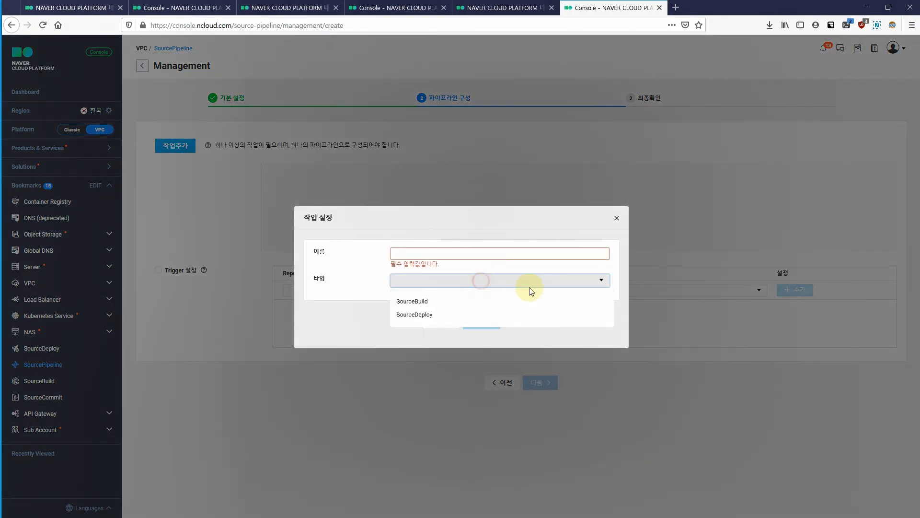
{"action": "left_click", "coordinate": [417, 301]}
{"action": "left_click", "coordinate": [435, 249]}
{"action": "type", "text": "simplehttpserver-pipeline"}
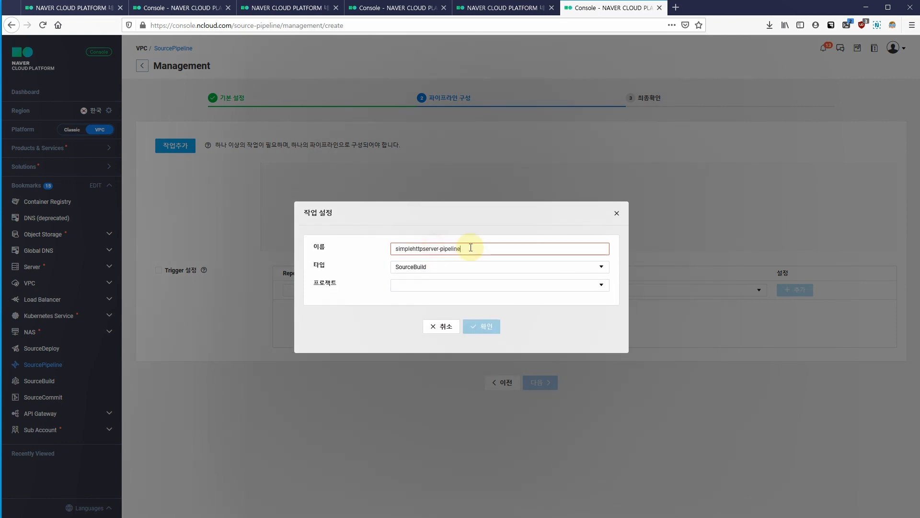
{"action": "left_click_drag", "start_coordinate": [471, 248], "coordinate": [437, 249]}
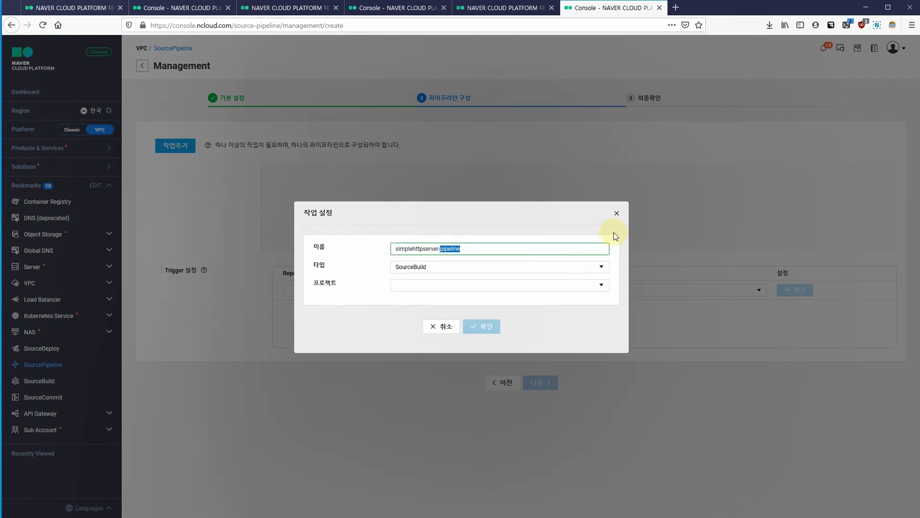
{"action": "type", "text": "build"}
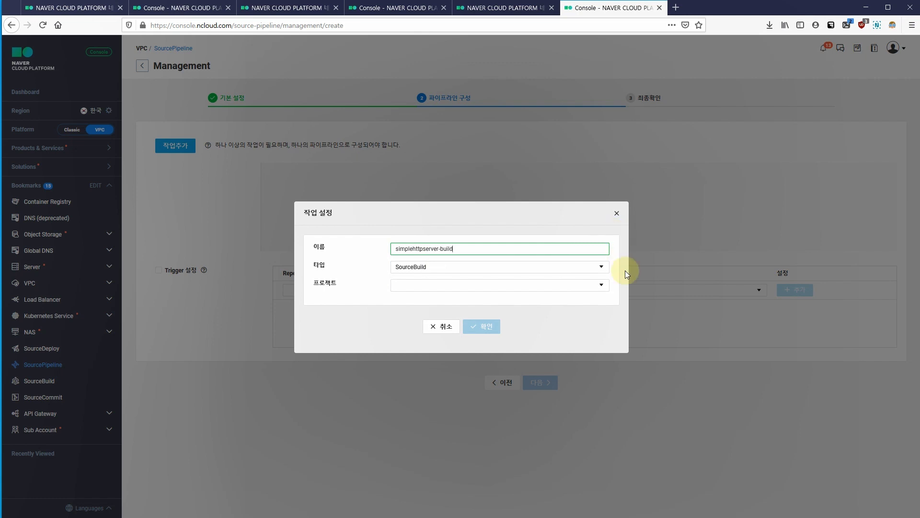
{"action": "left_click", "coordinate": [596, 291]}
{"action": "left_click", "coordinate": [417, 302]}
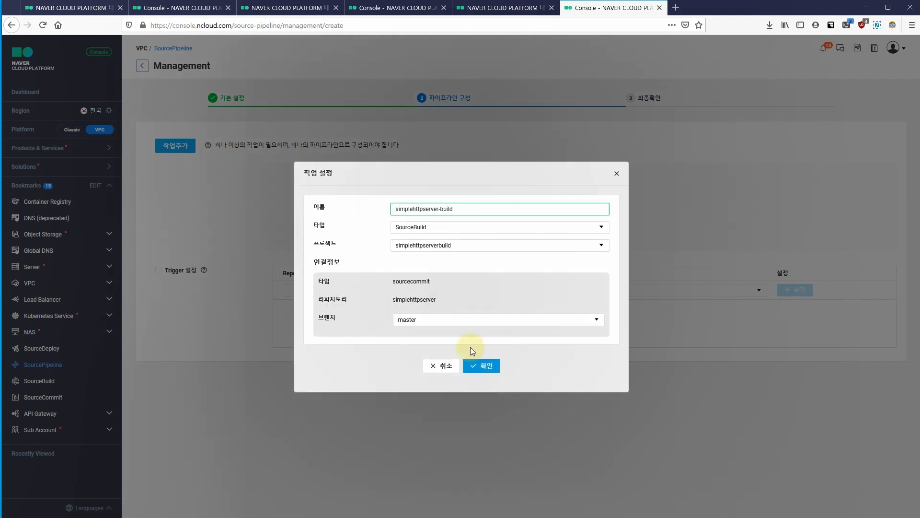
{"action": "left_click", "coordinate": [486, 367]}
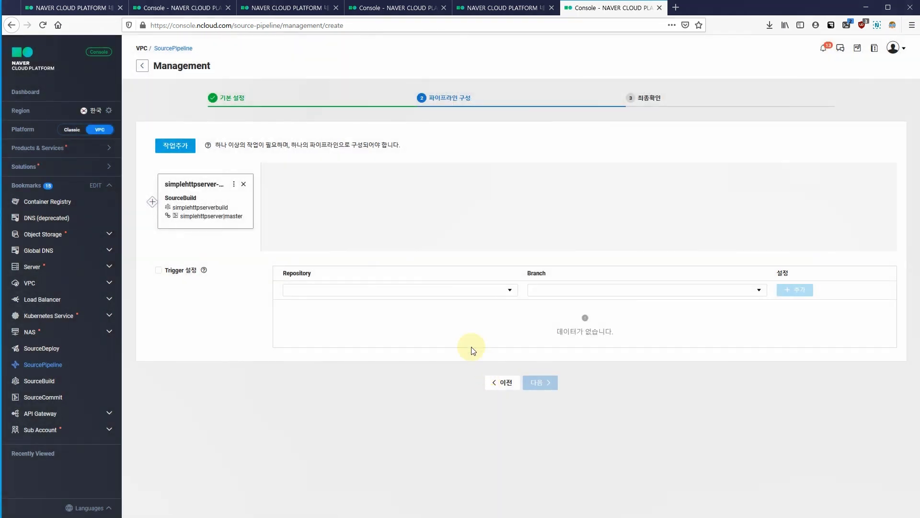
Place the simplehttpserver-build job in the pipeline with no preceding job (선행작업 없음)
{"action": "left_click", "coordinate": [151, 202]}
{"action": "left_click", "coordinate": [389, 268]}
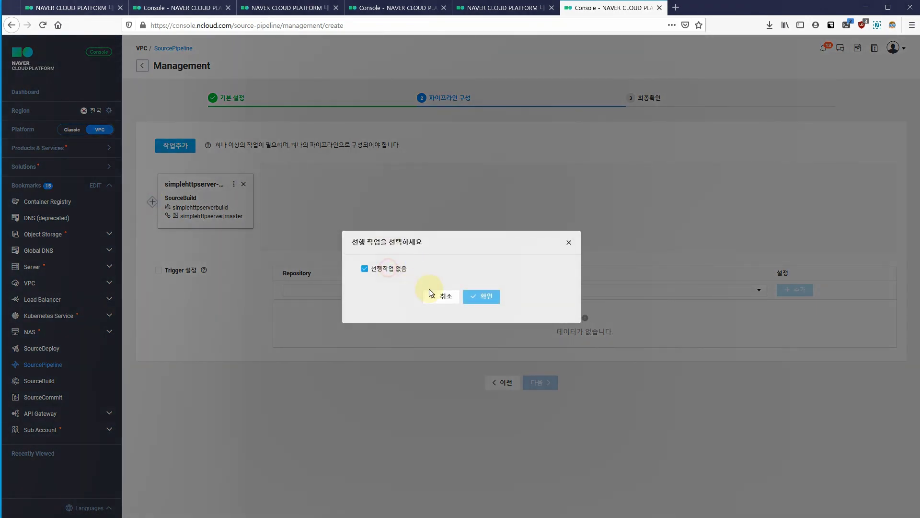
{"action": "left_click", "coordinate": [482, 297]}
Add a second pipeline job of type SourceDeploy and name it simplehttpserver-deploy
{"action": "left_click", "coordinate": [178, 147]}
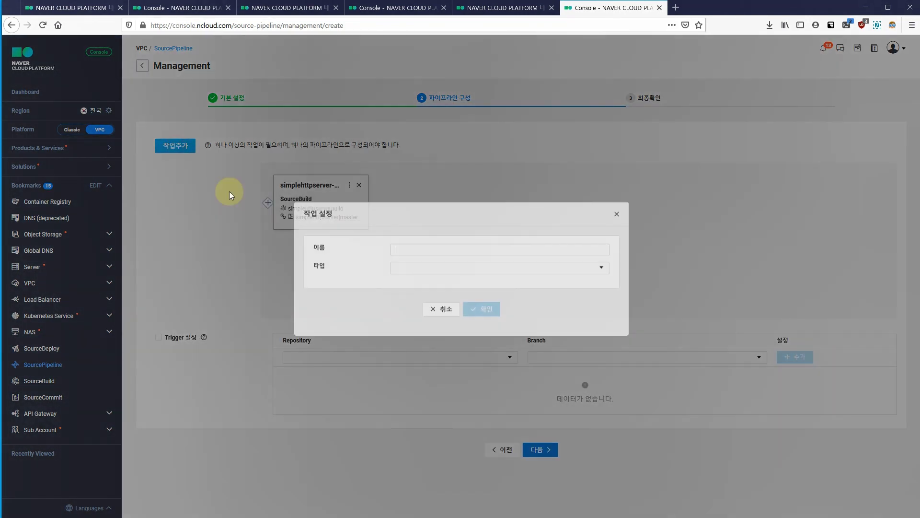
{"action": "left_click", "coordinate": [432, 258]}
{"action": "left_click", "coordinate": [461, 276]}
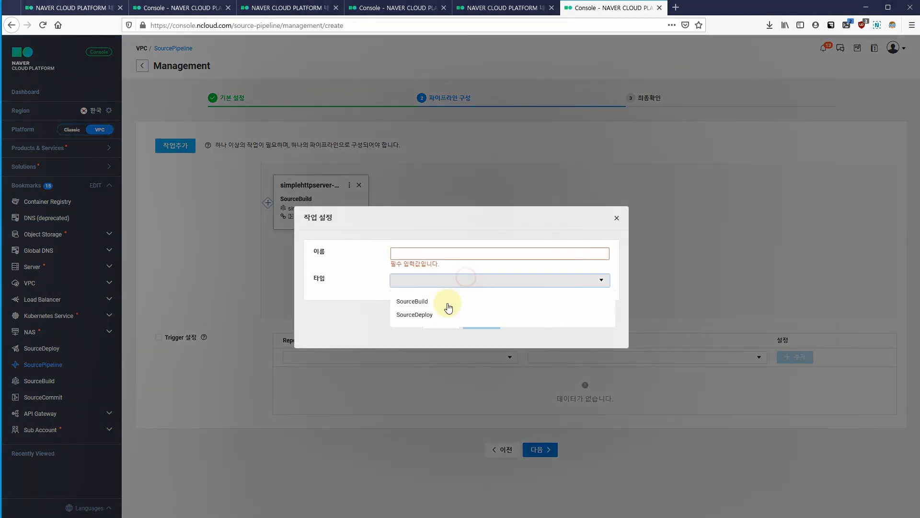
{"action": "left_click", "coordinate": [419, 315]}
{"action": "left_click", "coordinate": [433, 219]}
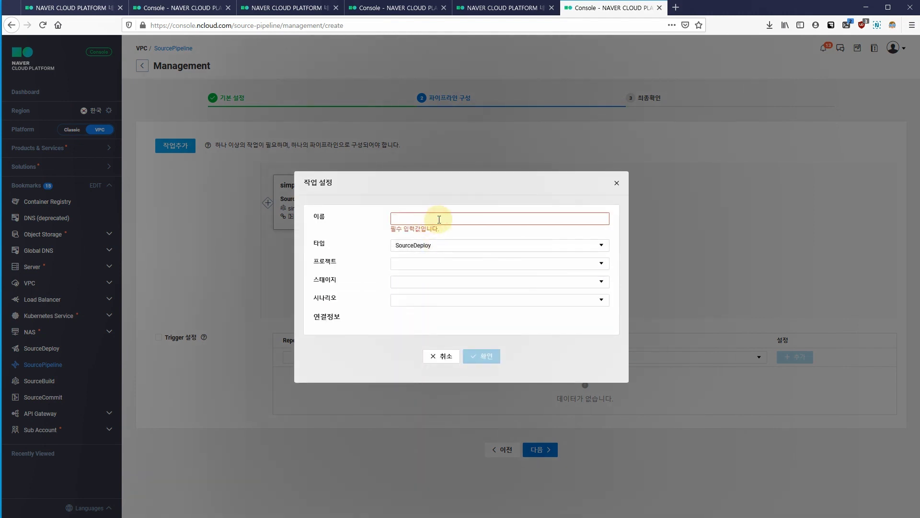
{"action": "type", "text": "simplehttpserver-pipeline"}
{"action": "double_click", "coordinate": [440, 224]}
{"action": "key", "text": "BackSpace"}
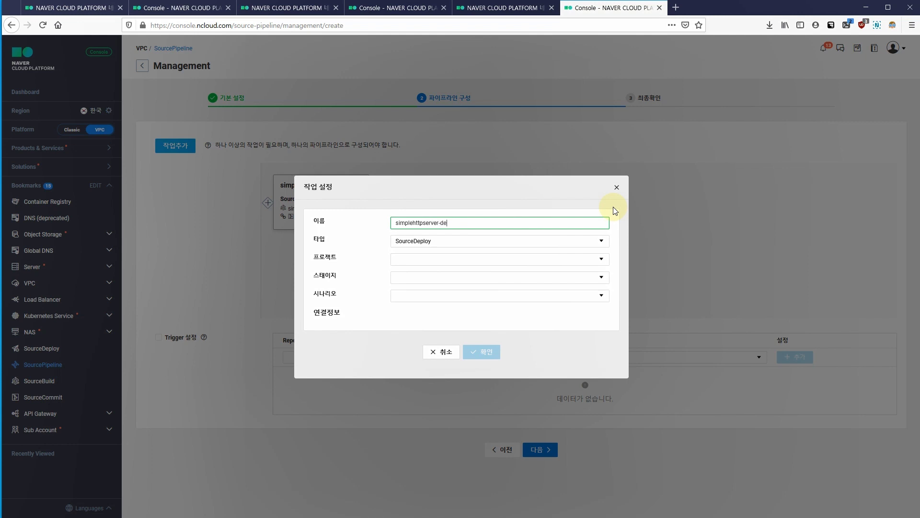
{"action": "type", "text": "eploy"}
Assign the nks-sourcedeploy-simplehttp-process project, dev stage and nks-sourcedeploy-simplehttp-process scenario to the deploy job and confirm it
{"action": "left_click", "coordinate": [559, 260]}
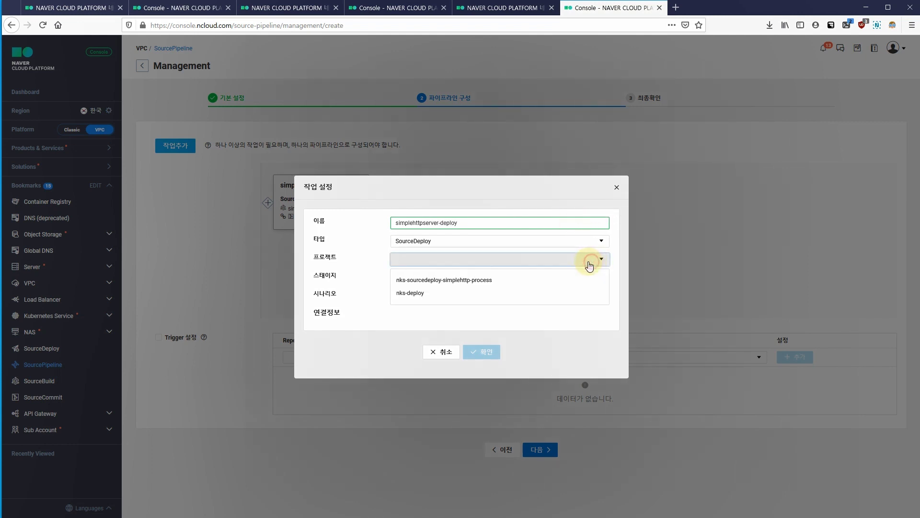
{"action": "left_click", "coordinate": [439, 280]}
{"action": "left_click", "coordinate": [486, 278]}
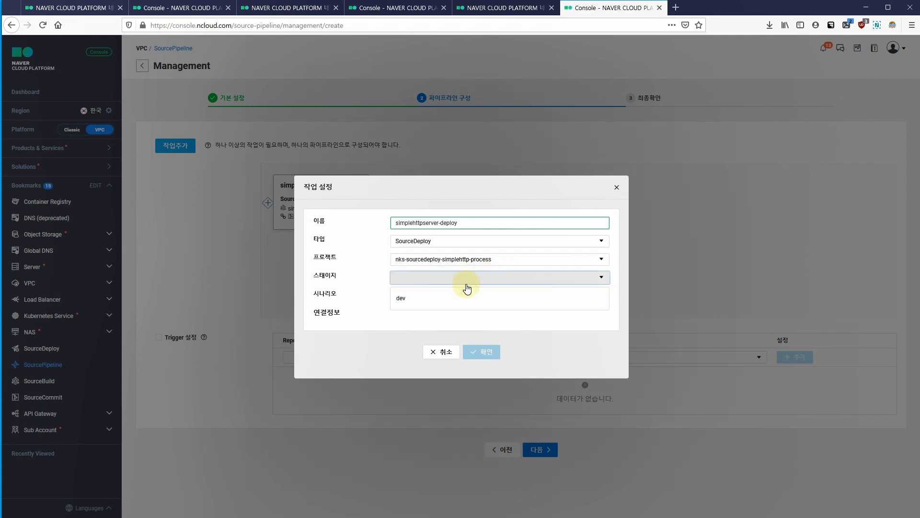
{"action": "left_click", "coordinate": [405, 296]}
{"action": "left_click", "coordinate": [600, 294]}
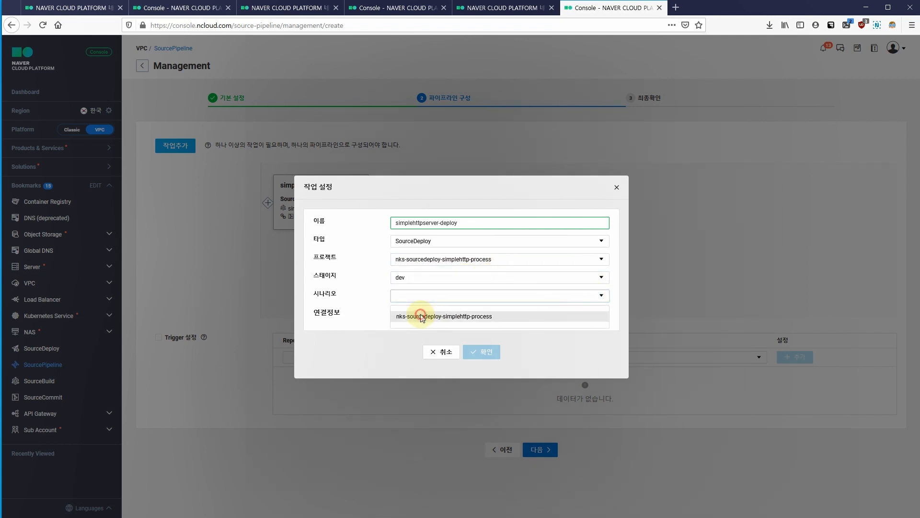
{"action": "left_click", "coordinate": [421, 317]}
{"action": "left_click", "coordinate": [487, 375]}
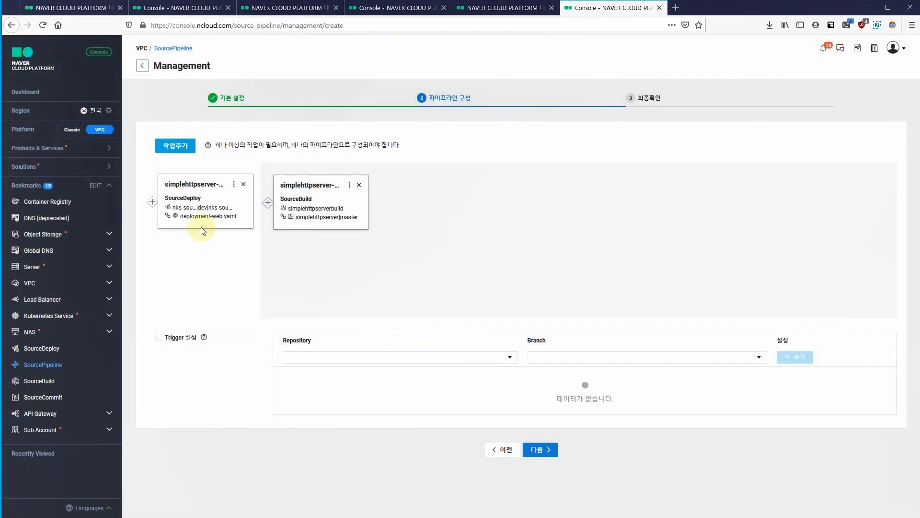
Place the simplehttpserver-deploy job in the pipeline with simplehttpserver-build as its preceding job
{"action": "left_click", "coordinate": [152, 202]}
{"action": "left_click", "coordinate": [369, 275]}
{"action": "left_click", "coordinate": [484, 303]}
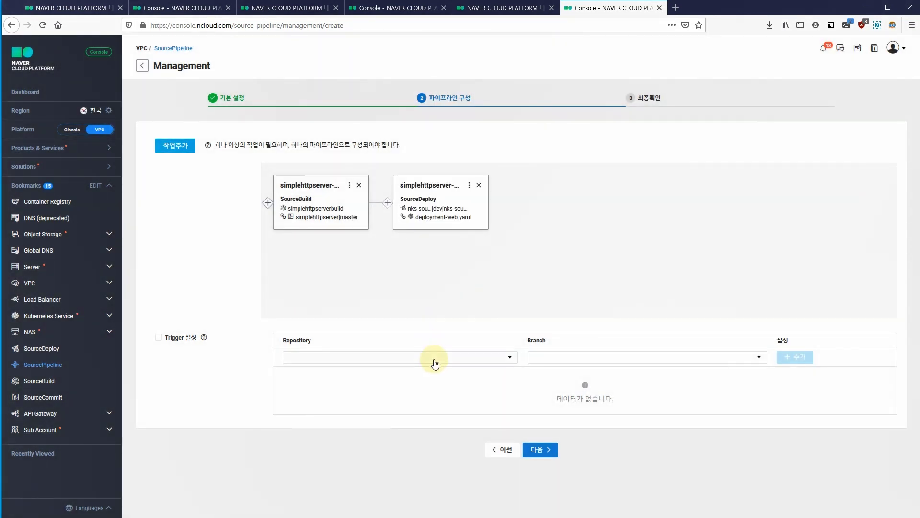
Enable the pipeline trigger for the simplehttpserver repository's master branch and proceed to the final confirmation
{"action": "left_click", "coordinate": [159, 337]}
{"action": "left_click", "coordinate": [482, 353]}
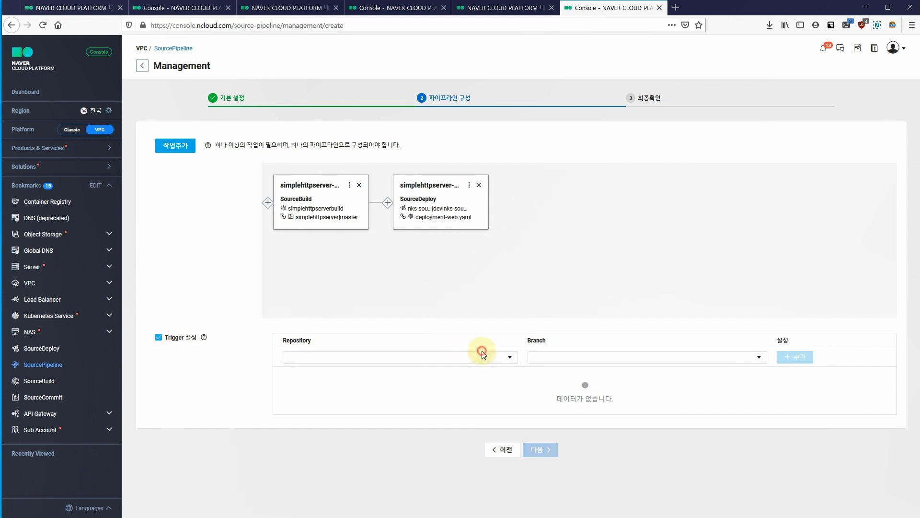
{"action": "left_click", "coordinate": [309, 376]}
{"action": "left_click", "coordinate": [810, 357]}
{"action": "left_click", "coordinate": [549, 479]}
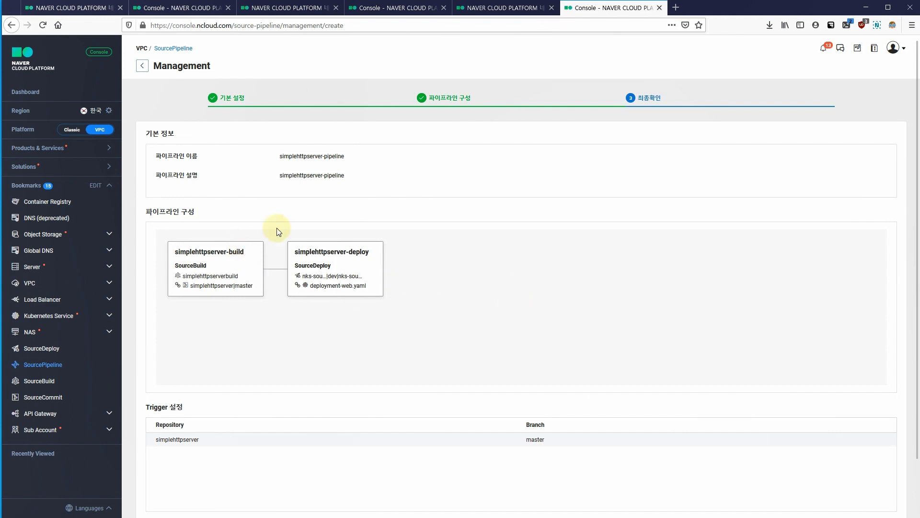
Review the pipeline summary and create simplehttpserver-pipeline
{"action": "scroll", "coordinate": [609, 275], "scroll_direction": "down", "scroll_amount": 1}
{"action": "scroll", "coordinate": [594, 365], "scroll_direction": "down", "scroll_amount": 3}
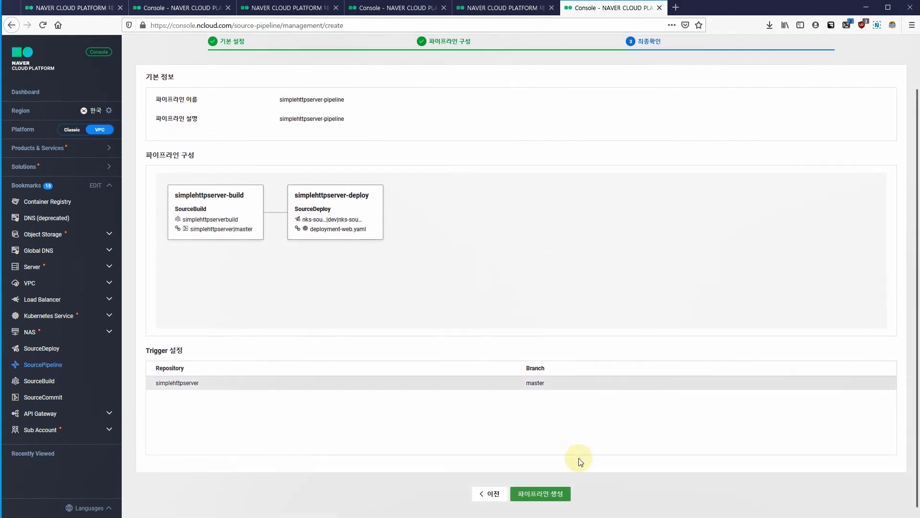
{"action": "left_click", "coordinate": [559, 490]}
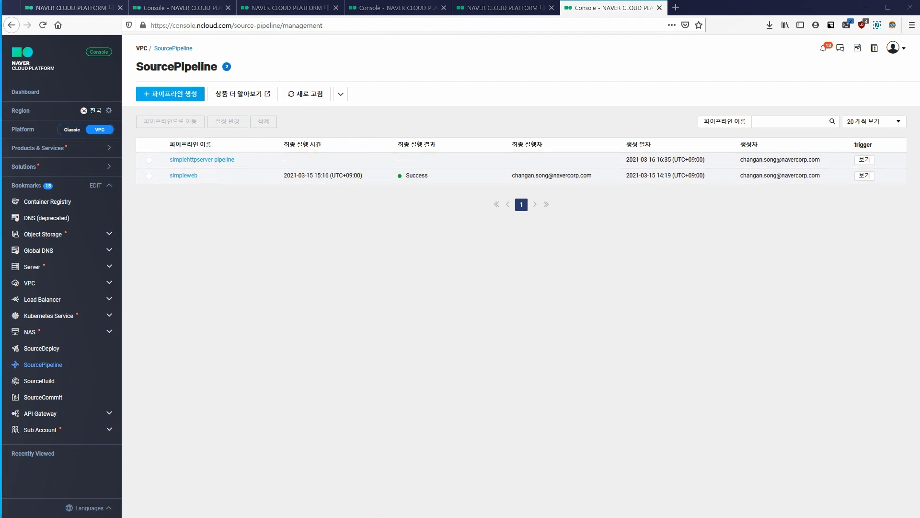
Switch to the split terminal session and change into the simplehttpserver directory
{"action": "key", "text": "alt+Tab"}
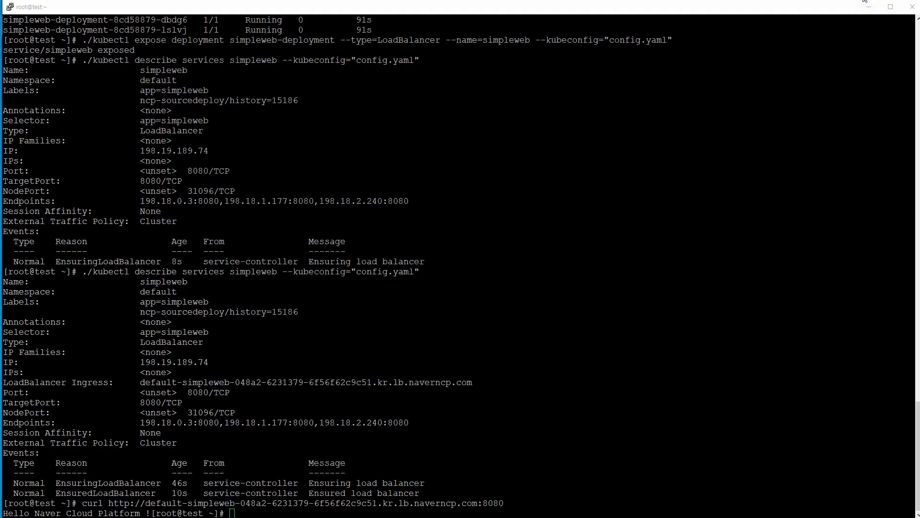
{"action": "left_click", "coordinate": [869, 7]}
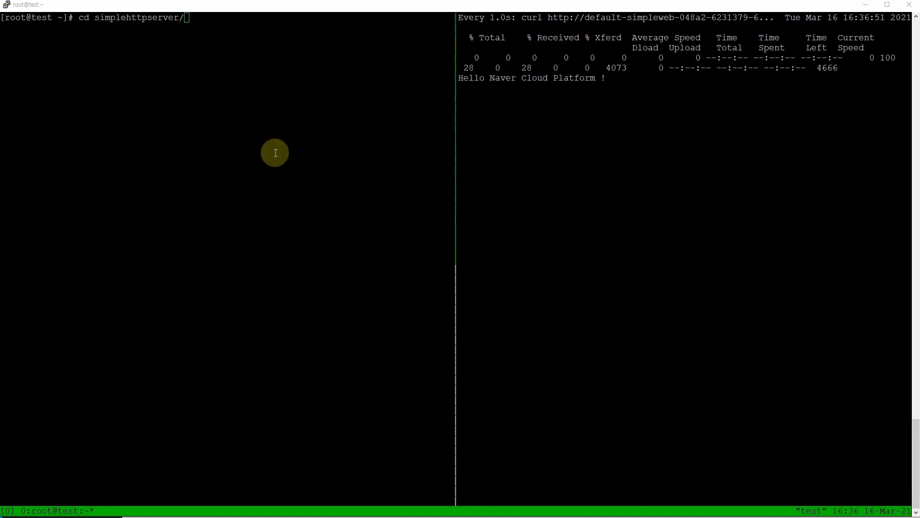
{"action": "key", "text": "Return"}
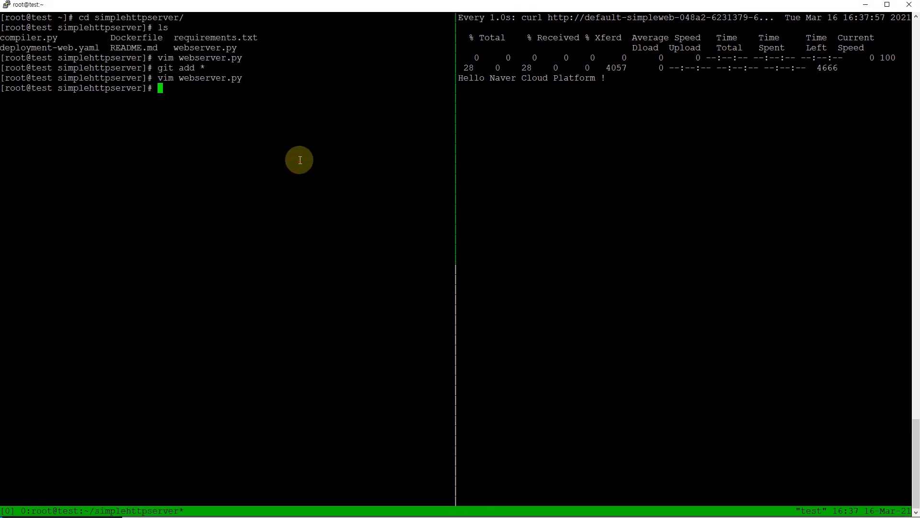
Edit webserver.py in vim so the response text reads "Hello Naver Cloud Platform !!!!", and save the file
{"action": "key", "text": "Up"}
{"action": "key", "text": "Return"}
{"action": "key", "text": "Right"}
{"action": "key", "text": "Right"}
{"action": "key", "text": "Right"}
{"action": "key", "text": "Right"}
{"action": "key", "text": "Right"}
{"action": "key", "text": "Right"}
{"action": "key", "text": "Right"}
{"action": "key", "text": "Right"}
{"action": "key", "text": "Right"}
{"action": "key", "text": "Right"}
{"action": "key", "text": "Right"}
{"action": "key", "text": "Right"}
{"action": "key", "text": "Right"}
{"action": "key", "text": "Right"}
{"action": "key", "text": "Right"}
{"action": "key", "text": "Right"}
{"action": "key", "text": "Right"}
{"action": "key", "text": "Right"}
{"action": "key", "text": "Right"}
{"action": "key", "text": "Right"}
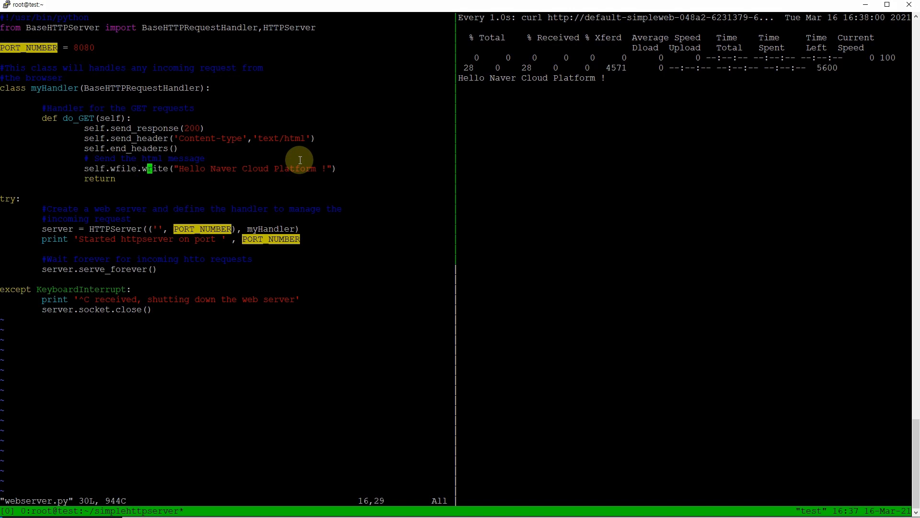
{"action": "key", "text": "Right"}
{"action": "key", "text": "Right"}
{"action": "key", "text": "Right"}
{"action": "key", "text": "Right"}
{"action": "key", "text": "a"}
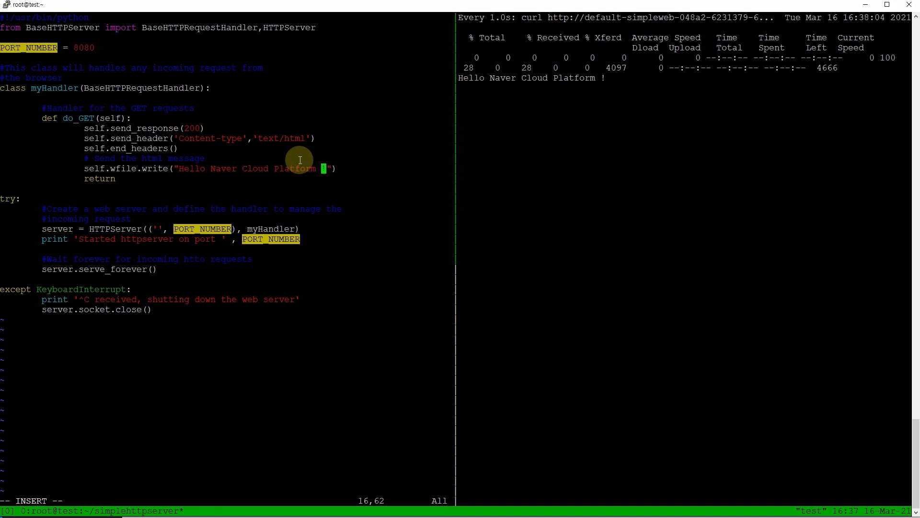
{"action": "type", "text": "!!!"}
{"action": "key", "text": "Escape"}
{"action": "type", "text": ":wq!"}
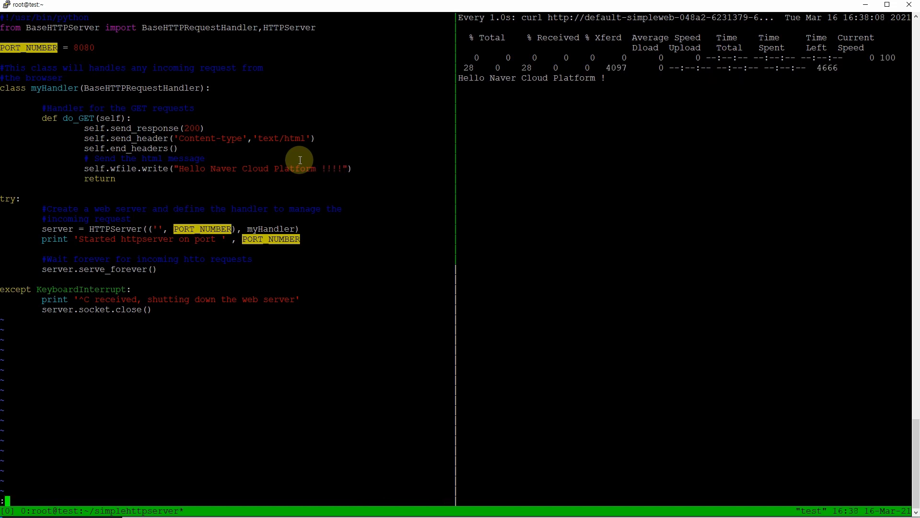
{"action": "key", "text": "Return"}
Stage all files in the simplehttpserver repository with git add *
{"action": "type", "text": "git add *"}
{"action": "key", "text": "Return"}
{"action": "key", "text": "Up"}
{"action": "key", "text": "Up"}
{"action": "key", "text": "Down"}
{"action": "key", "text": "Down"}
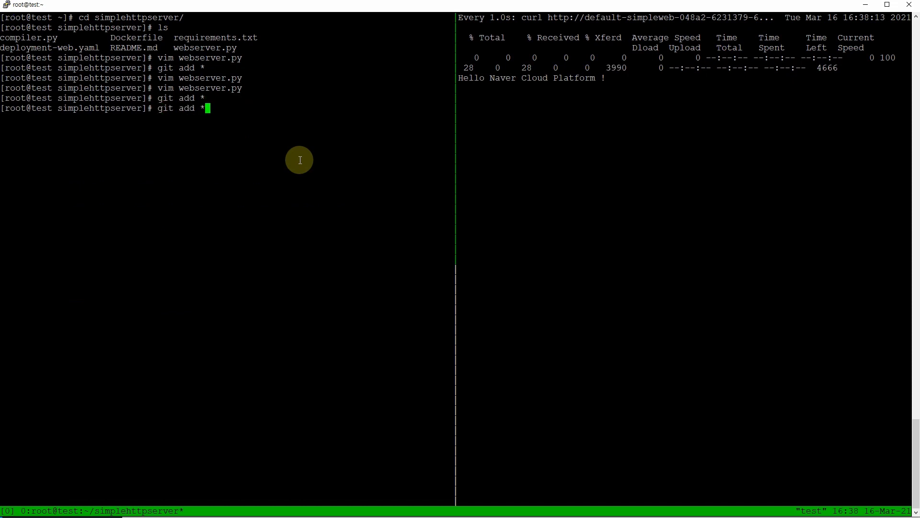
Commit the current directory's changes with the message "modify webserver.py"
{"action": "type", "text": "git commit -m \"Mo"}
{"action": "key", "text": "BackSpace"}
{"action": "type", "text": "odify"}
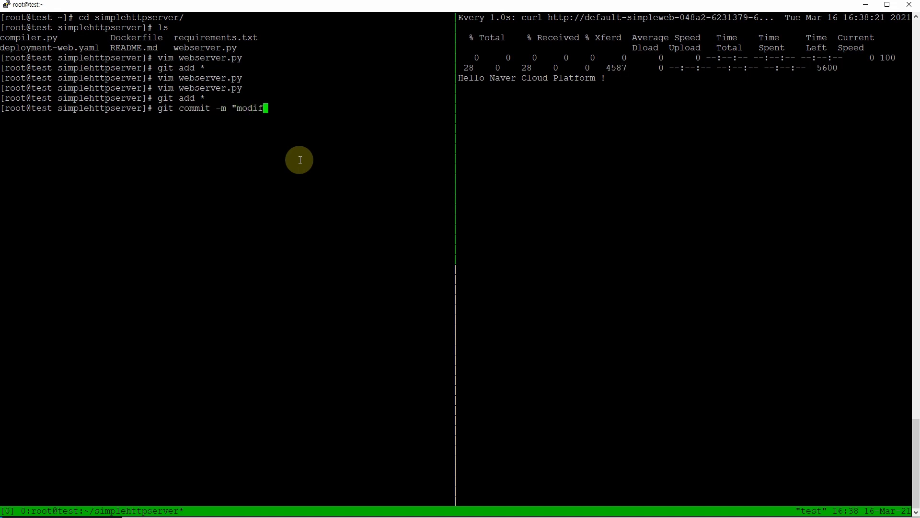
{"action": "double_click", "coordinate": [202, 89]}
{"action": "right_click", "coordinate": [441, 109]}
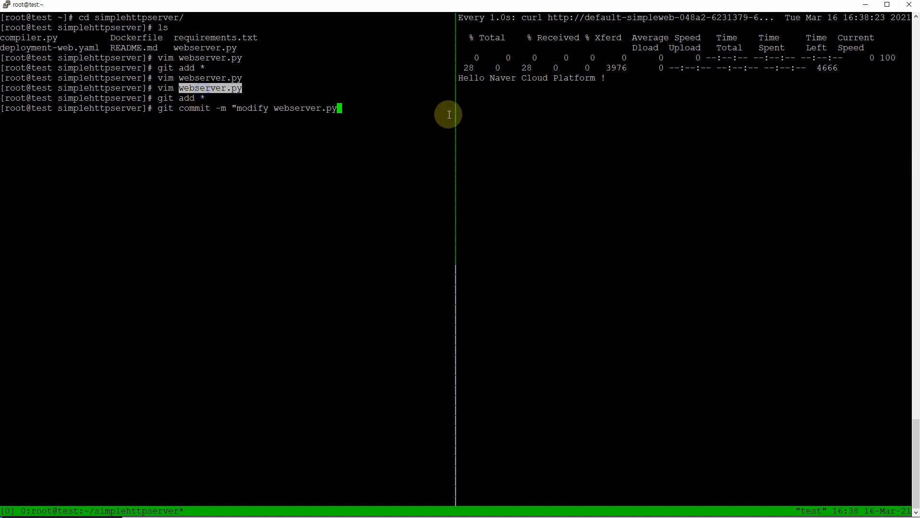
{"action": "type", "text": "\" ."}
{"action": "key", "text": "Return"}
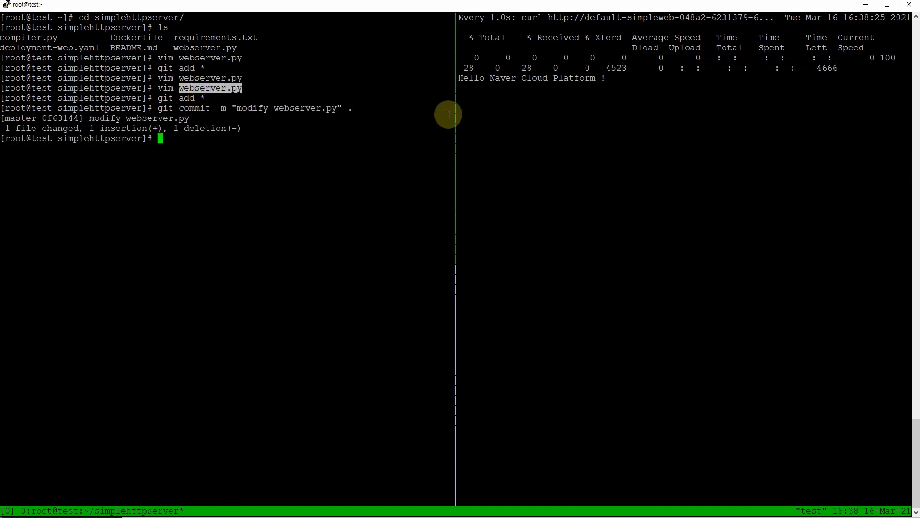
Push the commit to the remote repository and check the deployed web server's response in the watch pane
{"action": "type", "text": "git p["}
{"action": "key", "text": "BackSpace"}
{"action": "type", "text": "ush"}
{"action": "key", "text": "Return"}
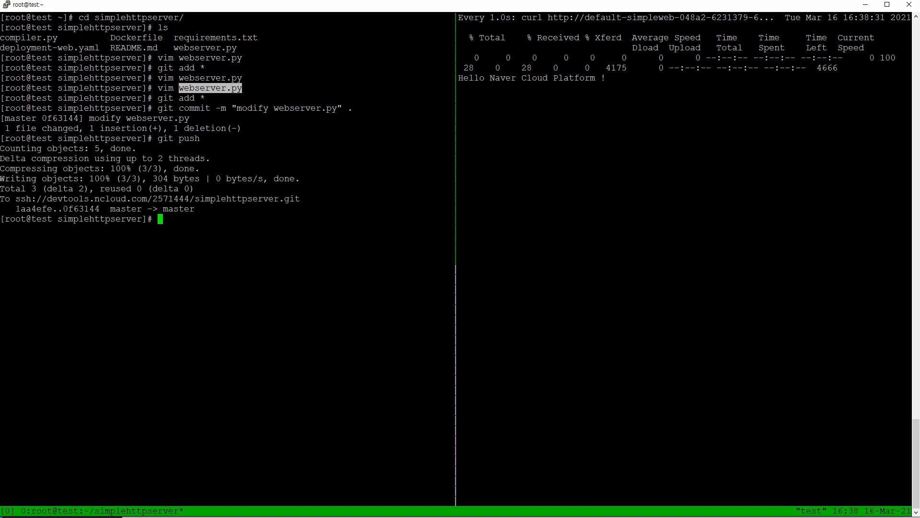
{"action": "left_click_drag", "start_coordinate": [669, 78], "coordinate": [469, 78]}
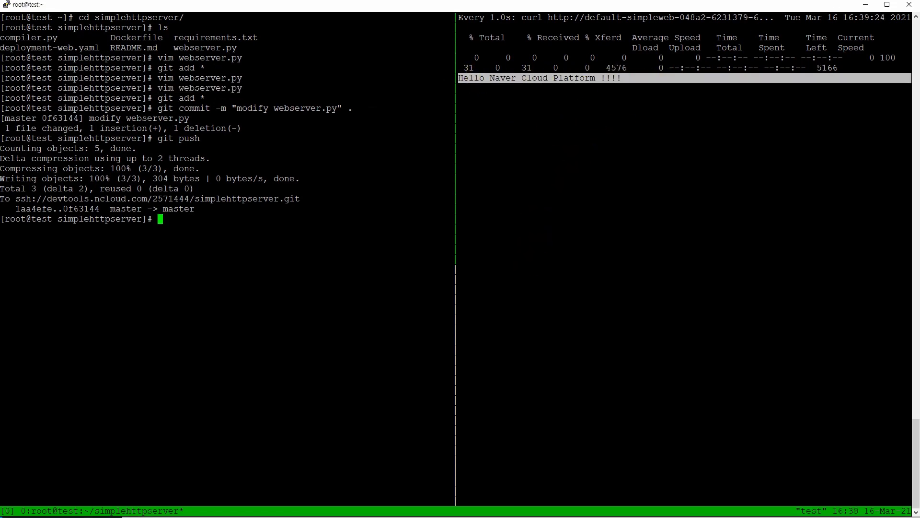
Switch back to the NAVER Cloud console, reload SourcePipeline and check who last executed simplehttpserver-pipeline
{"action": "key", "text": "alt+Tab"}
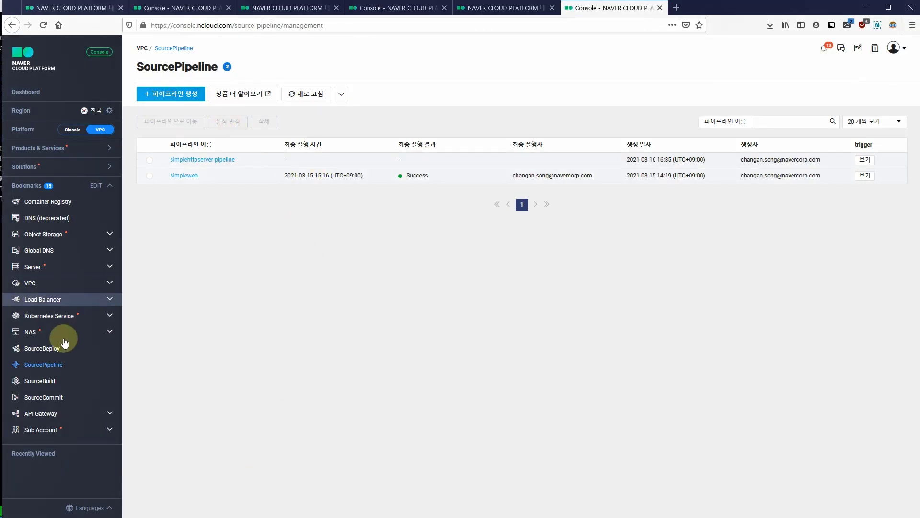
{"action": "left_click", "coordinate": [98, 149]}
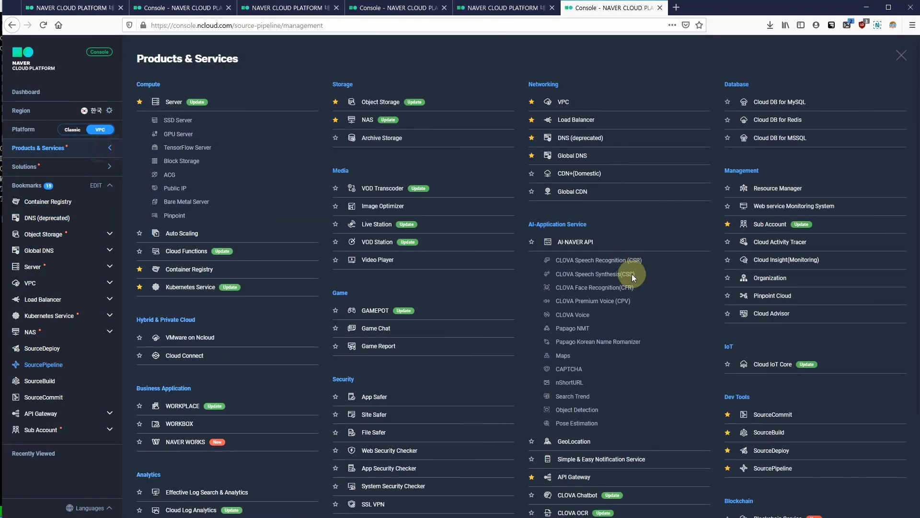
{"action": "left_click", "coordinate": [769, 468]}
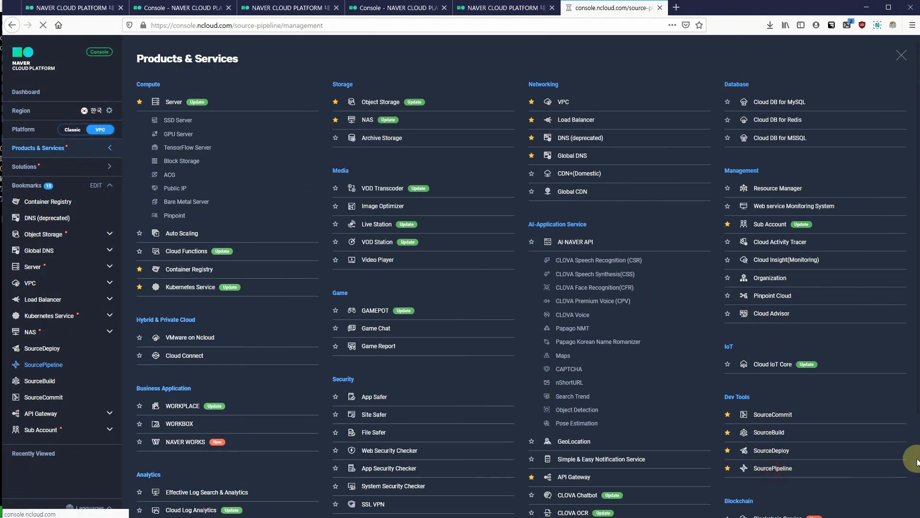
{"action": "triple_click", "coordinate": [512, 160]}
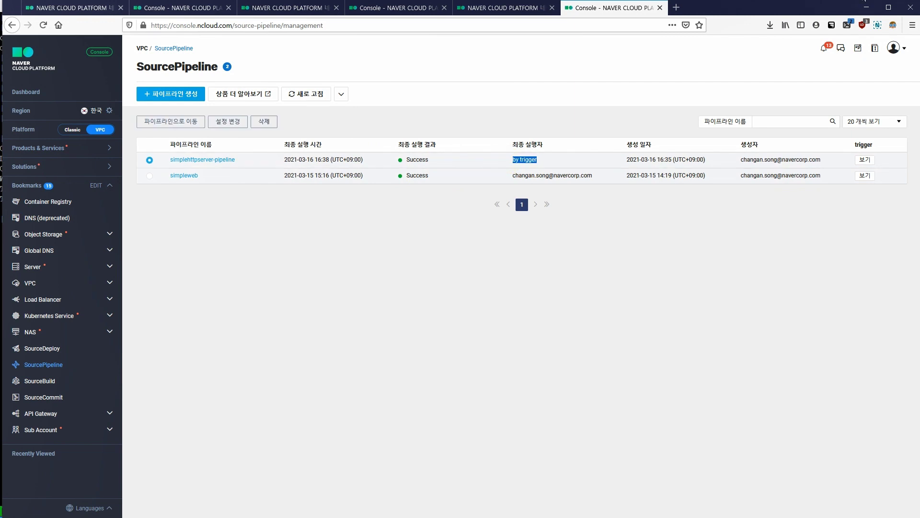
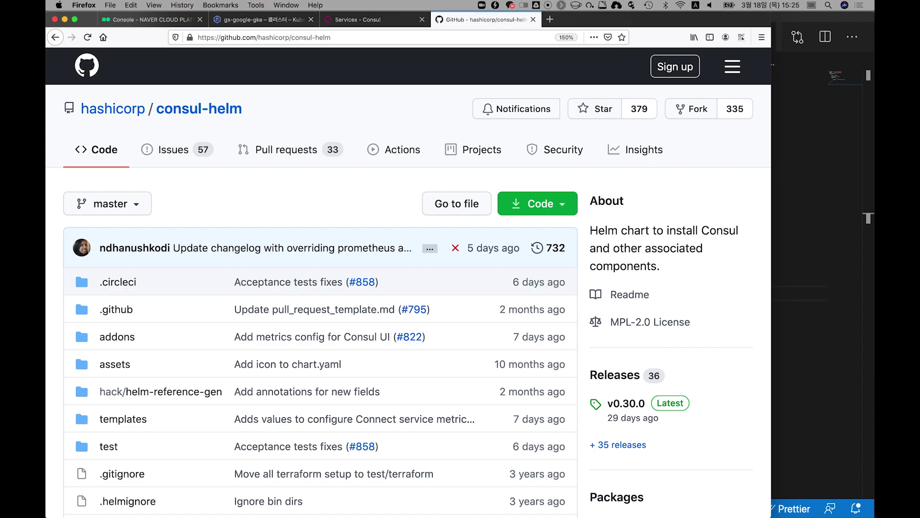
Read through the hashicorp/consul-helm README's prerequisites and Helm installation instructions
{"action": "scroll", "coordinate": [409, 281], "scroll_direction": "down", "scroll_amount": 10}
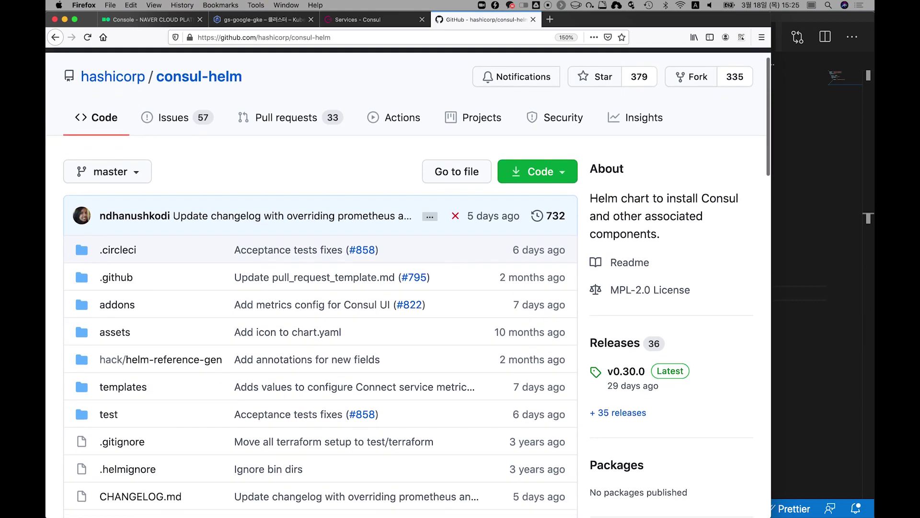
{"action": "scroll", "coordinate": [408, 282], "scroll_direction": "down", "scroll_amount": 11}
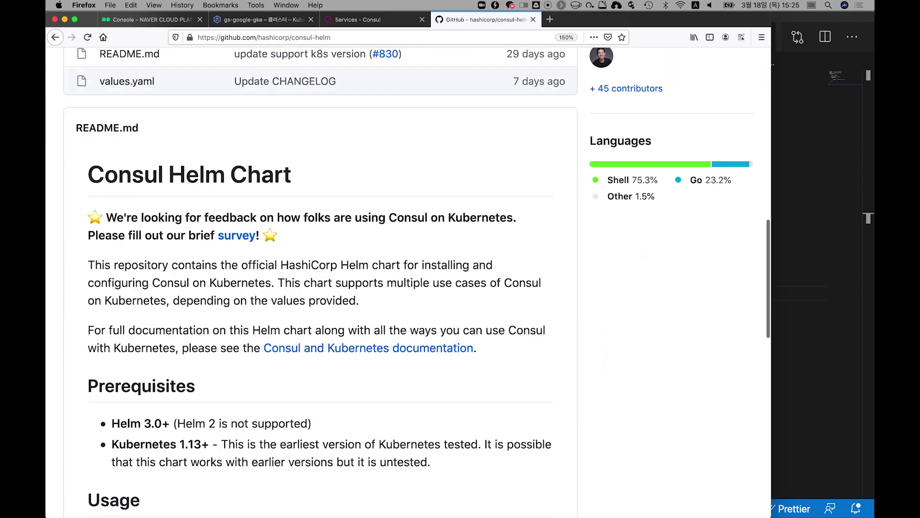
{"action": "scroll", "coordinate": [408, 282], "scroll_direction": "down", "scroll_amount": 3}
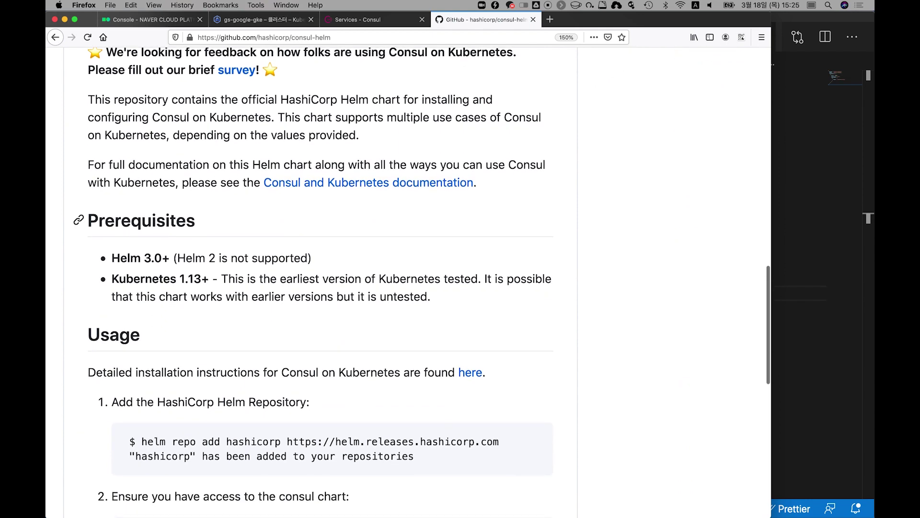
{"action": "scroll", "coordinate": [408, 282], "scroll_direction": "down", "scroll_amount": 3}
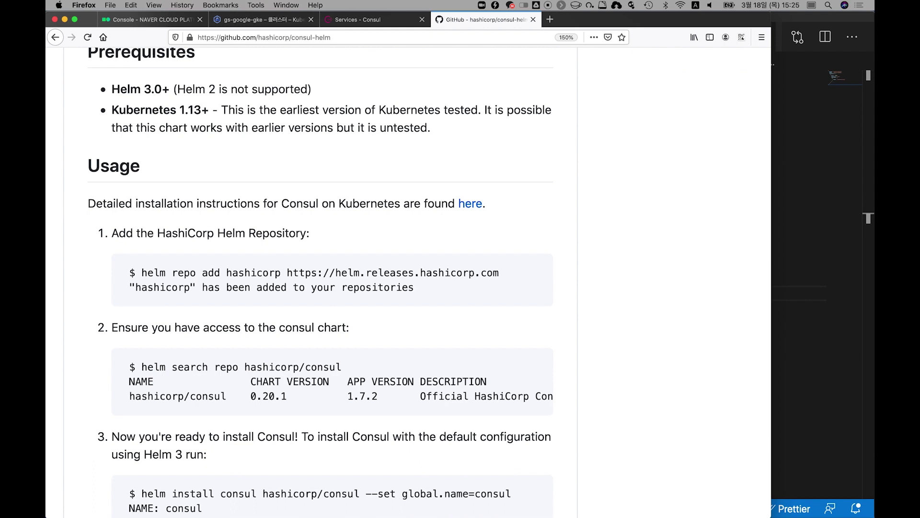
{"action": "scroll", "coordinate": [408, 282], "scroll_direction": "down", "scroll_amount": 1}
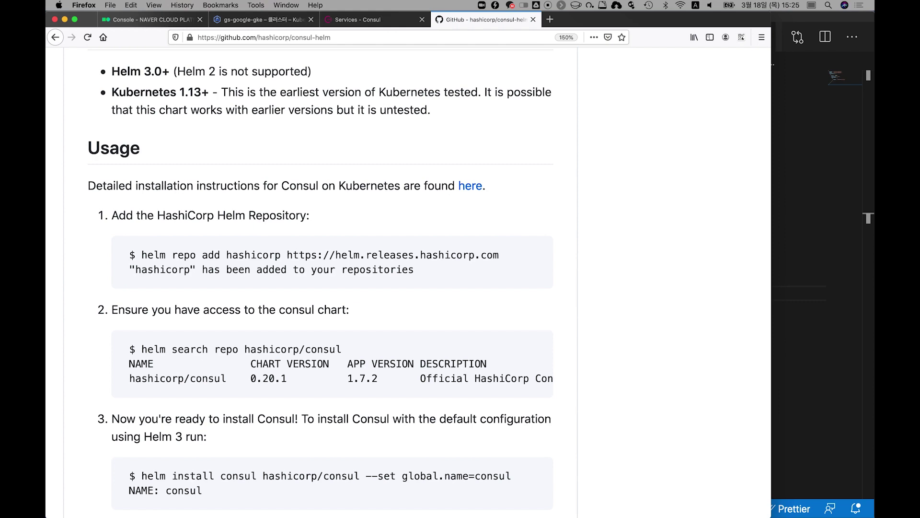
Switch to VS Code, open ncloud_consul's values.yaml and review its ingress gateway, mesh gateway, DNS and connectInject settings
{"action": "key", "text": "super+Tab"}
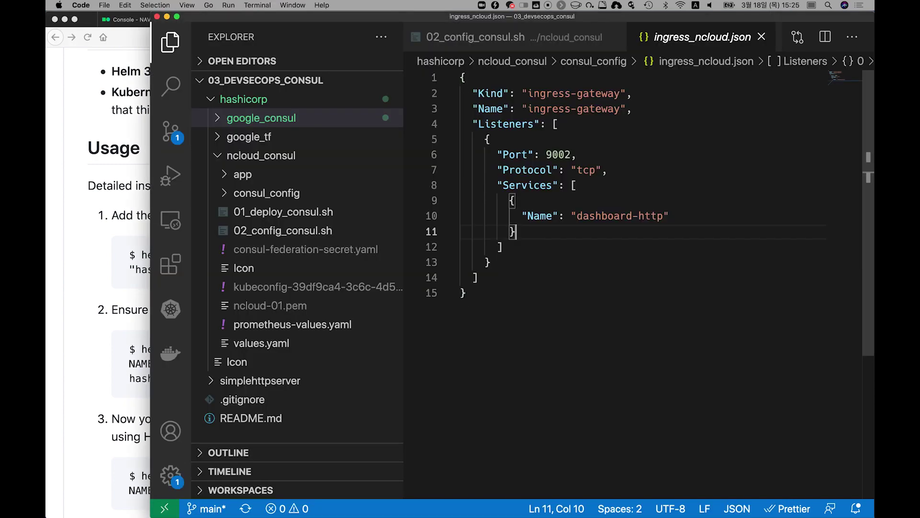
{"action": "left_click", "coordinate": [503, 247]}
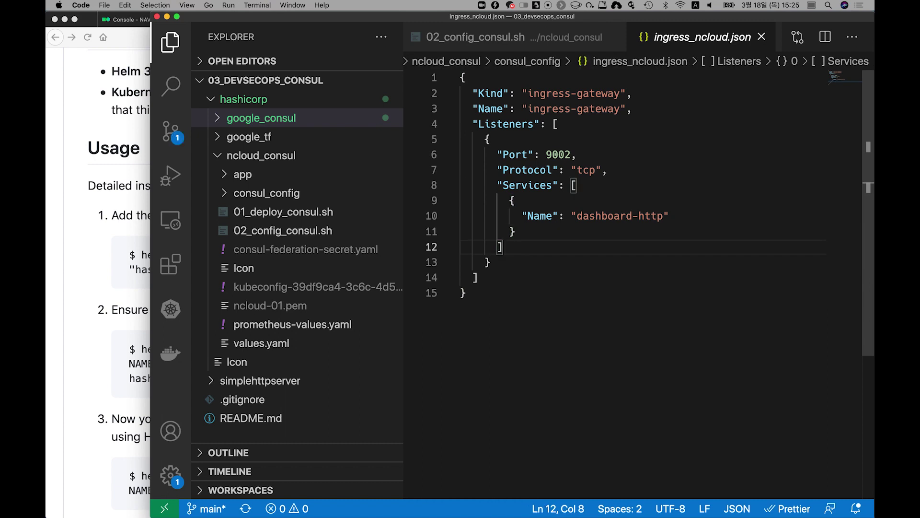
{"action": "left_click", "coordinate": [261, 343]}
{"action": "left_click", "coordinate": [553, 339]}
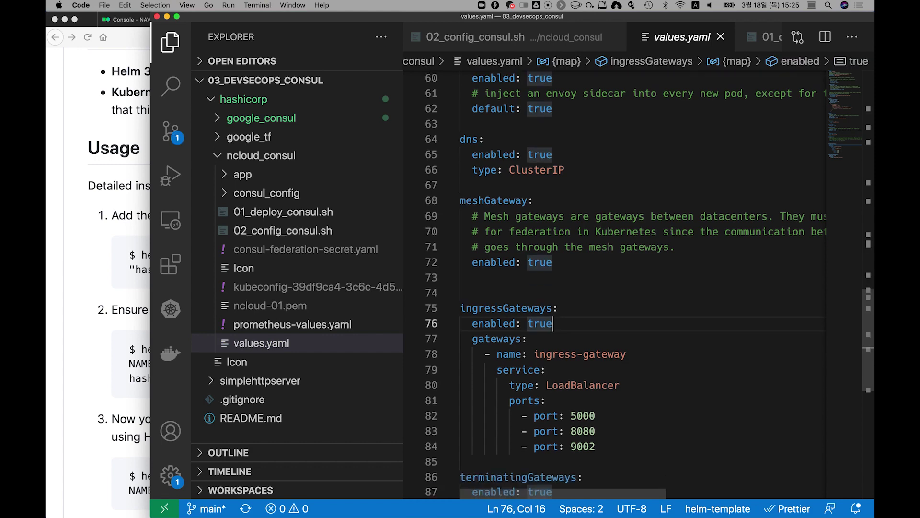
{"action": "scroll", "coordinate": [623, 283], "scroll_direction": "down", "scroll_amount": 4}
{"action": "scroll", "coordinate": [623, 283], "scroll_direction": "up", "scroll_amount": 3}
{"action": "scroll", "coordinate": [624, 283], "scroll_direction": "up", "scroll_amount": 3}
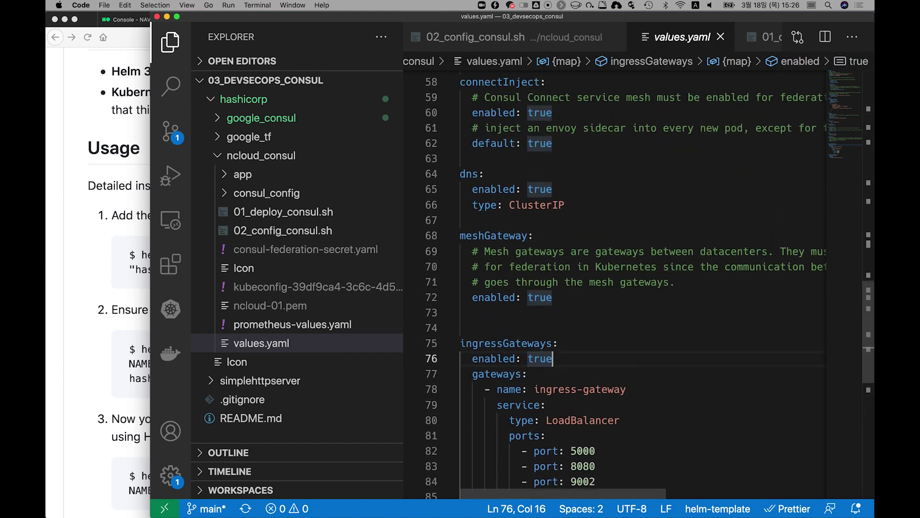
{"action": "scroll", "coordinate": [623, 283], "scroll_direction": "up", "scroll_amount": 4}
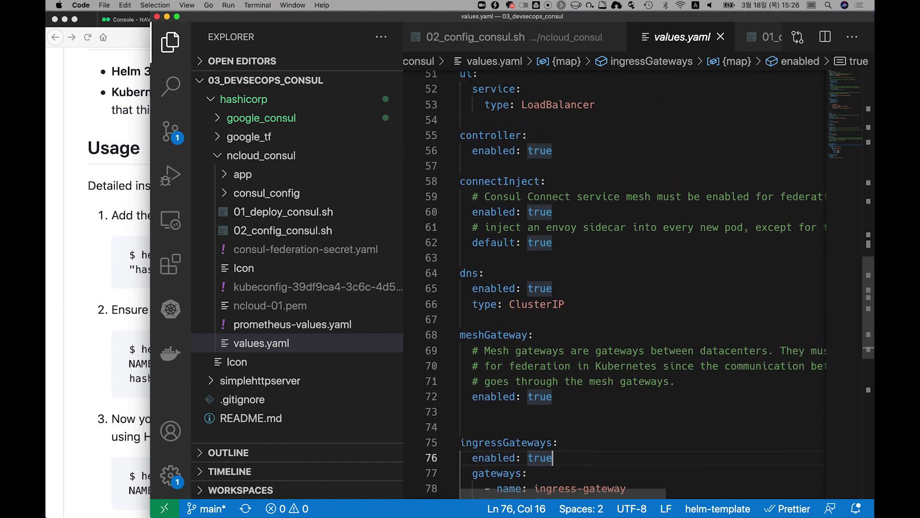
{"action": "scroll", "coordinate": [623, 283], "scroll_direction": "up", "scroll_amount": 3}
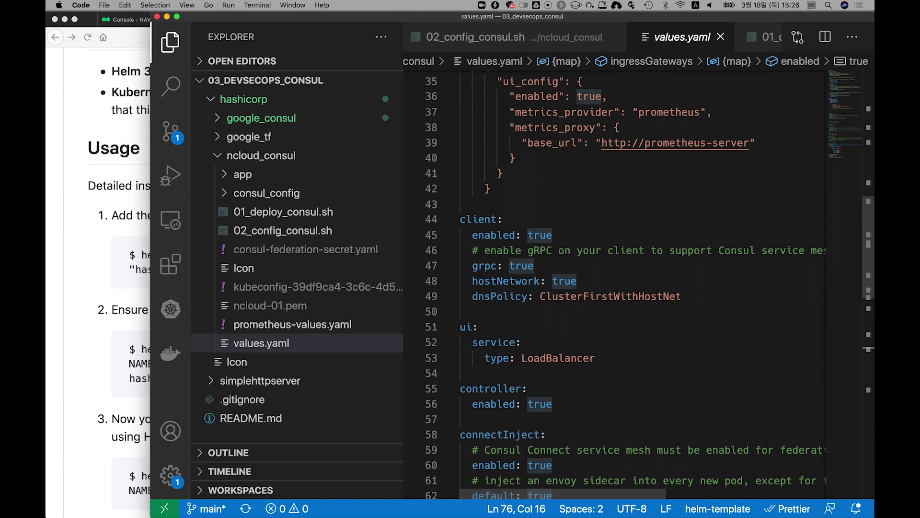
Read values.yaml from the client gRPC setting down to the ingress gateway ports and terminating gateways
{"action": "left_click", "coordinate": [534, 265]}
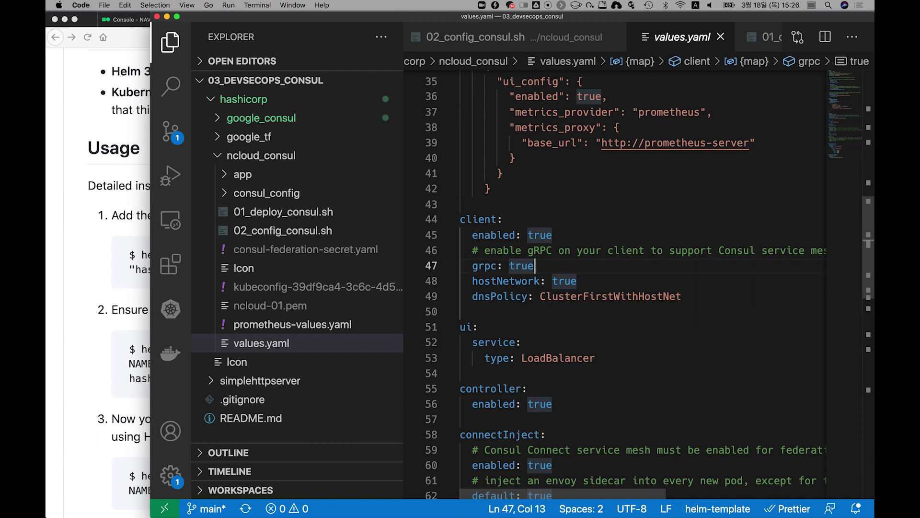
{"action": "mouse_move", "coordinate": [505, 281]}
{"action": "scroll", "coordinate": [614, 287], "scroll_direction": "down", "scroll_amount": 1}
{"action": "scroll", "coordinate": [649, 285], "scroll_direction": "down", "scroll_amount": 6}
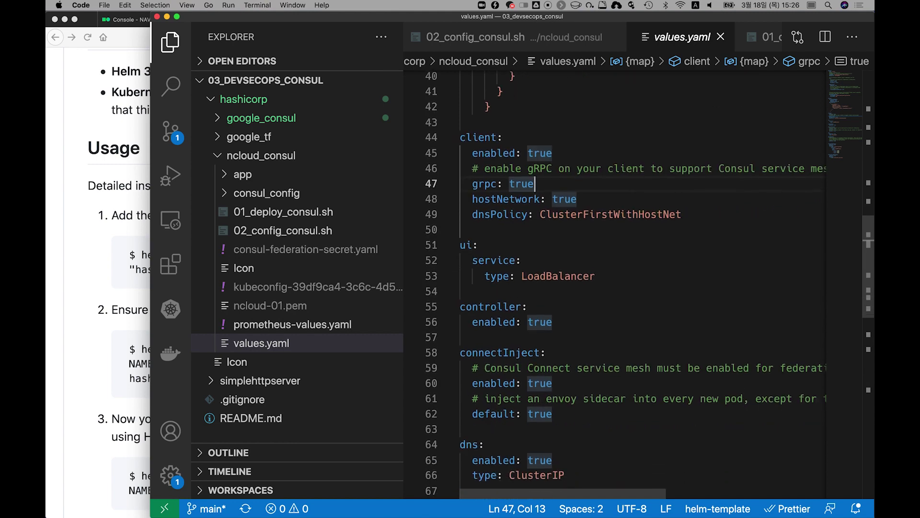
{"action": "scroll", "coordinate": [649, 285], "scroll_direction": "down", "scroll_amount": 3}
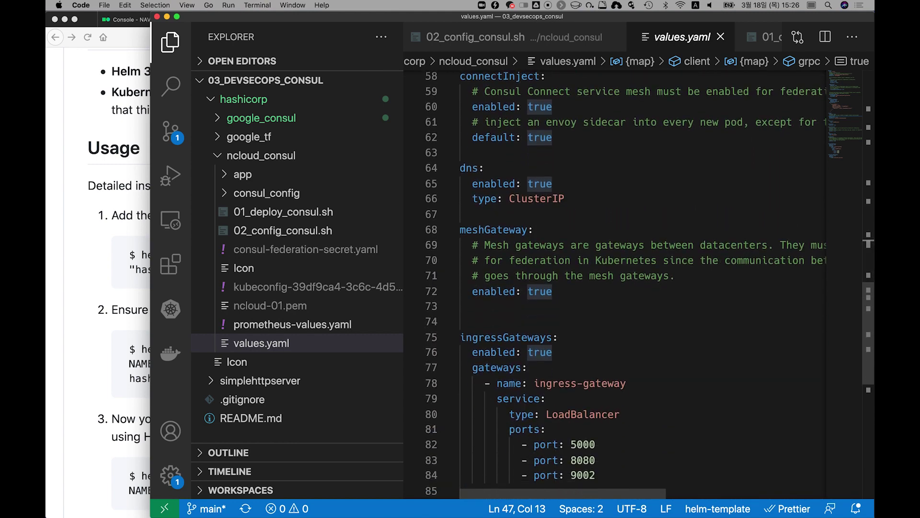
{"action": "scroll", "coordinate": [649, 284], "scroll_direction": "down", "scroll_amount": 1}
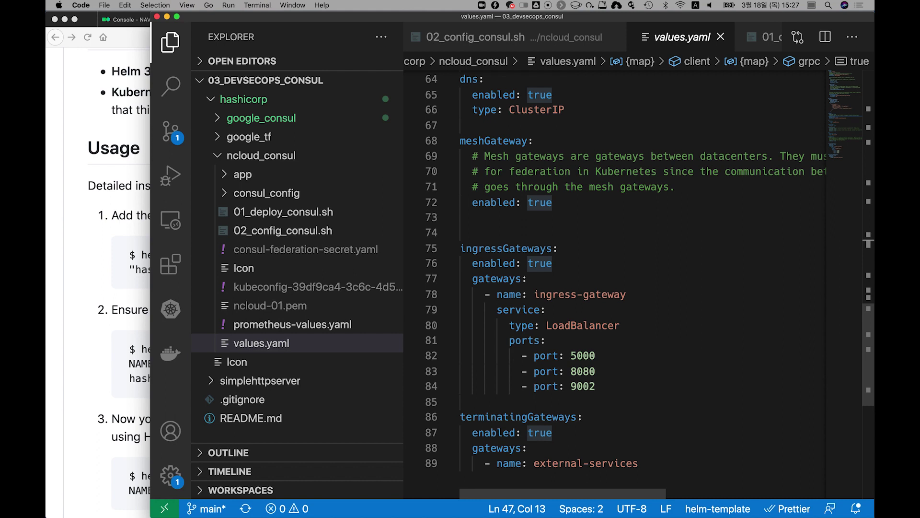
{"action": "mouse_move", "coordinate": [547, 355]}
Switch to the NAVER Cloud console and check the details and listener settings of the default-consul-ingress load balancer
{"action": "key", "text": "super+Tab"}
{"action": "key", "text": "super+1"}
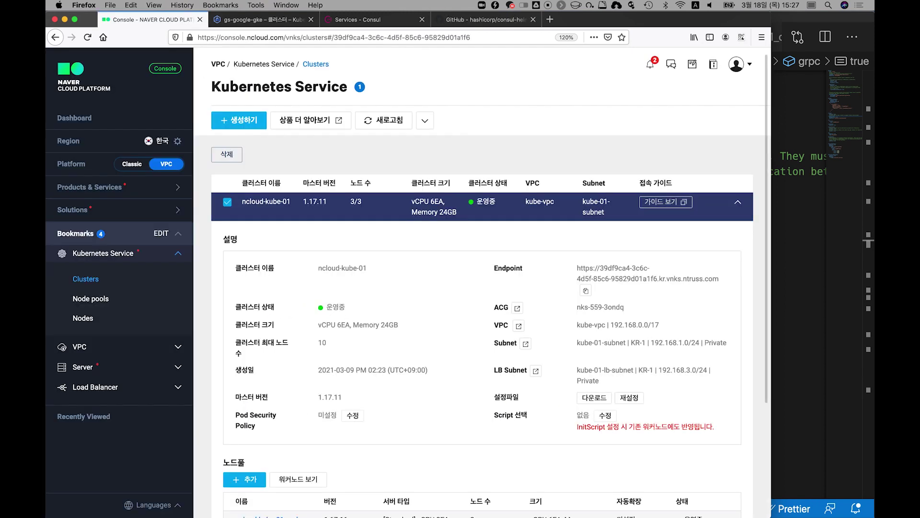
{"action": "left_click", "coordinate": [96, 387]}
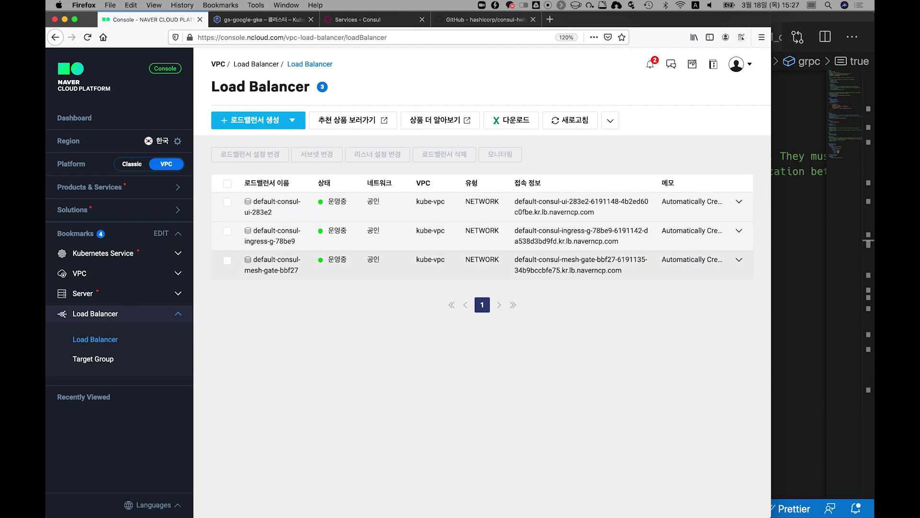
{"action": "left_click", "coordinate": [336, 235]}
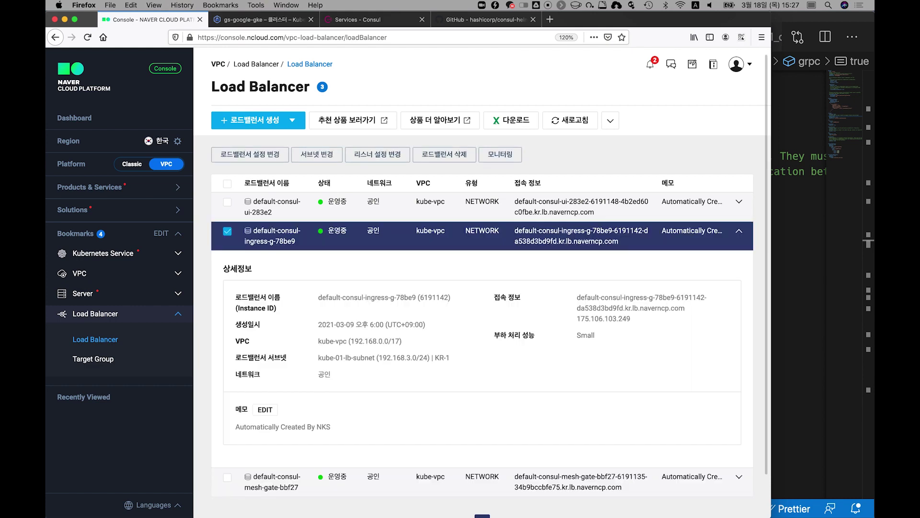
{"action": "scroll", "coordinate": [482, 283], "scroll_direction": "down", "scroll_amount": 1}
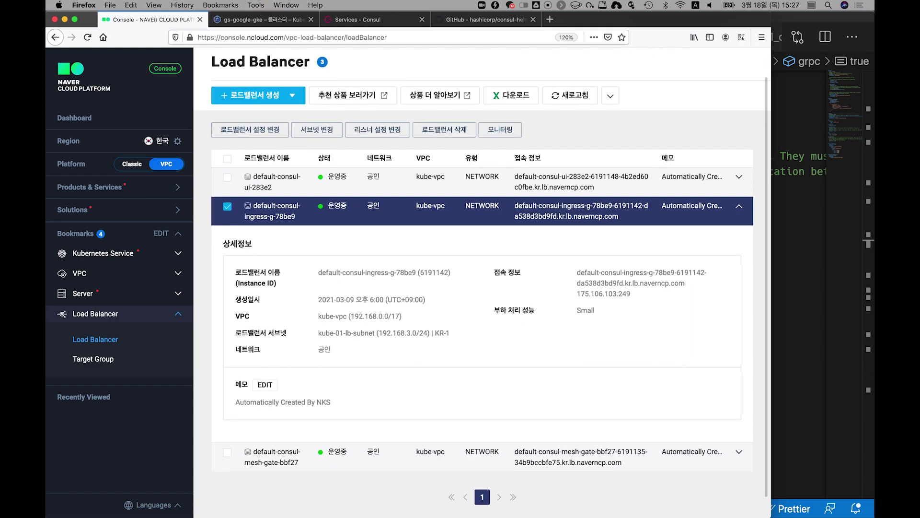
{"action": "scroll", "coordinate": [481, 283], "scroll_direction": "up", "scroll_amount": 1}
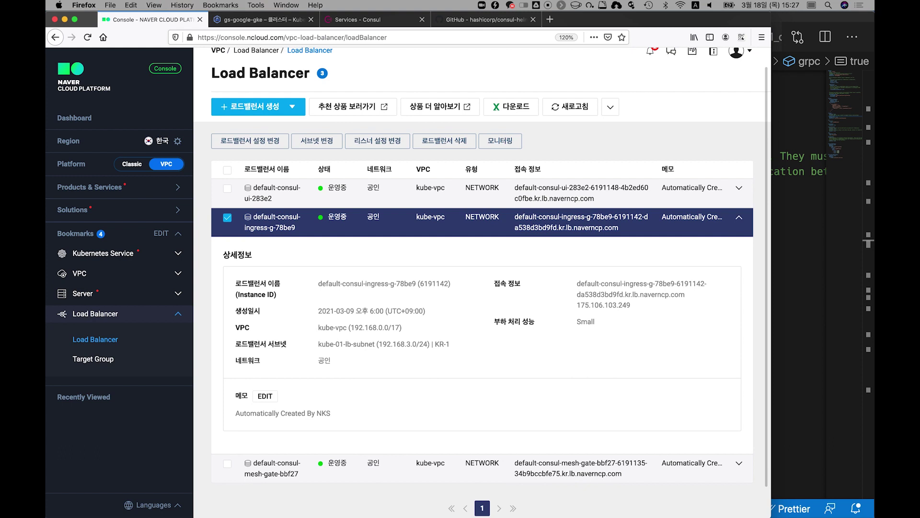
{"action": "left_click", "coordinate": [378, 141]}
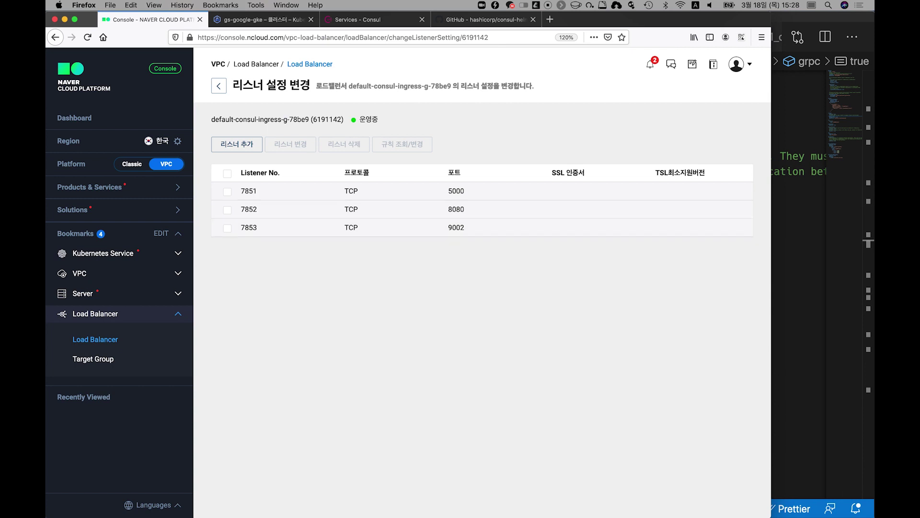
{"action": "left_click", "coordinate": [219, 85]}
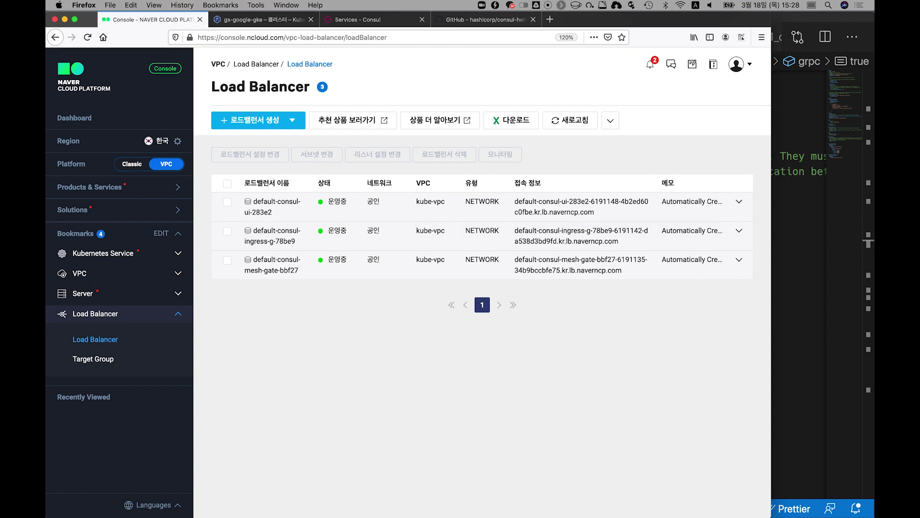
View the monitoring graphs of the default-consul-ingress load balancer
{"action": "left_click", "coordinate": [268, 235]}
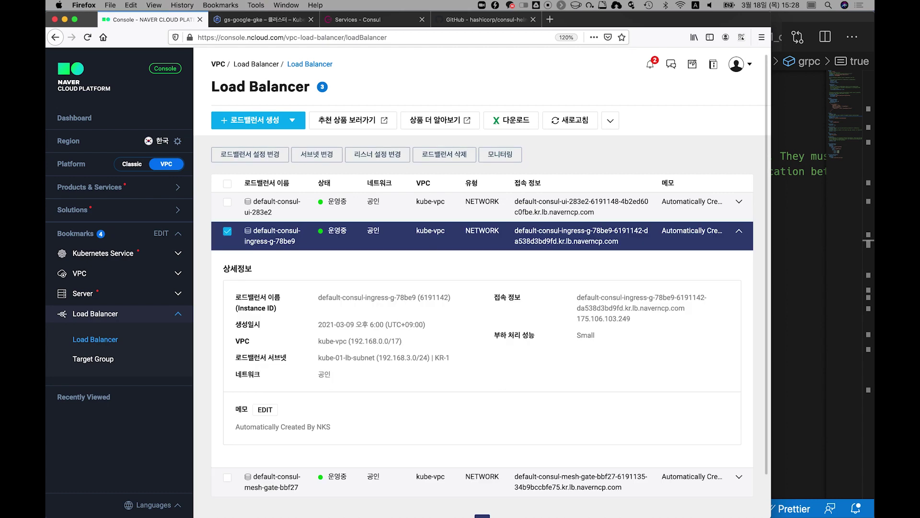
{"action": "left_click", "coordinate": [500, 154]}
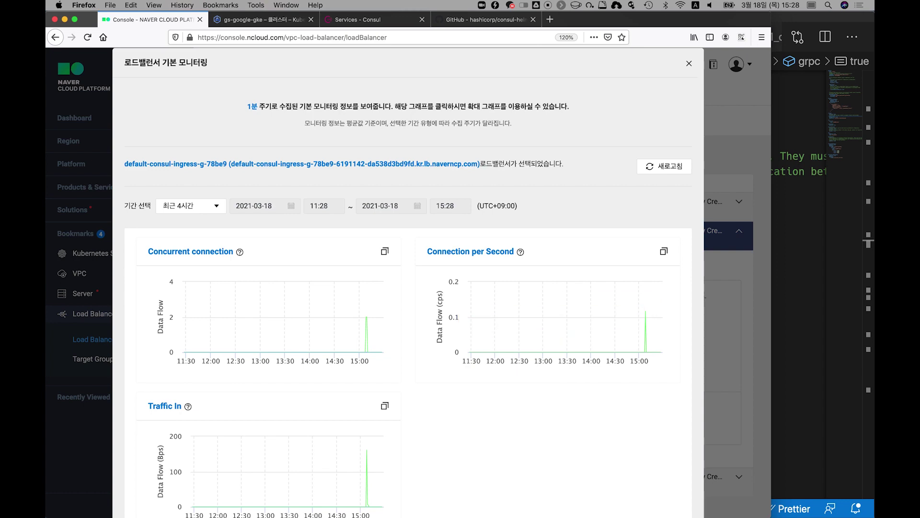
{"action": "key", "text": "Escape"}
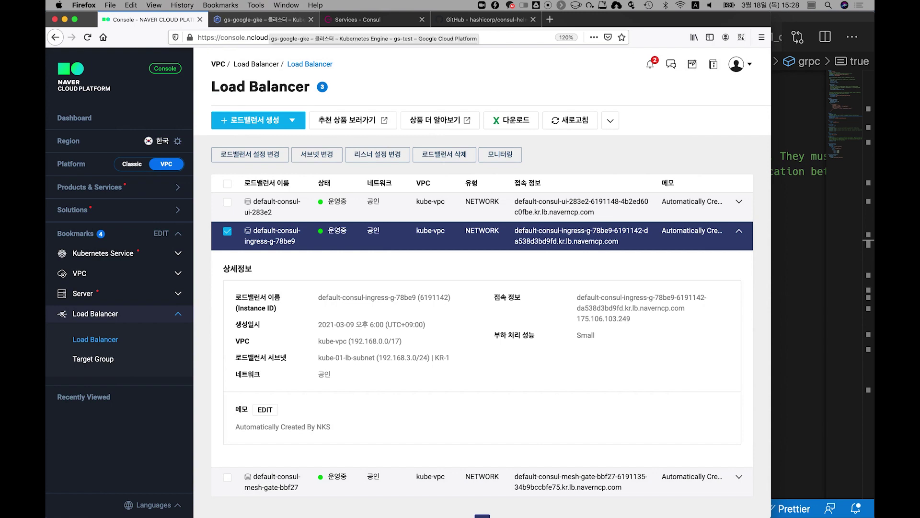
Examine the Consul services of the gs-google-gke cluster in Google Cloud's Kubernetes Engine
{"action": "left_click", "coordinate": [261, 19]}
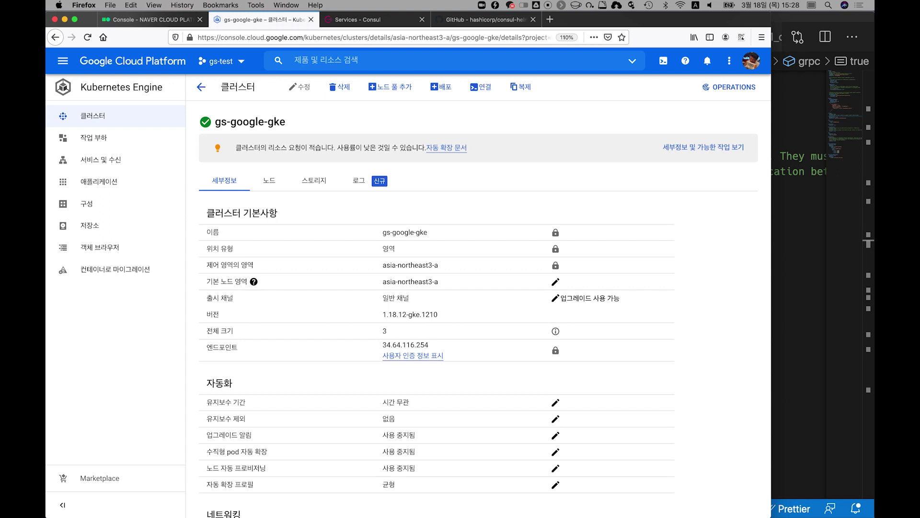
{"action": "left_click", "coordinate": [101, 160]}
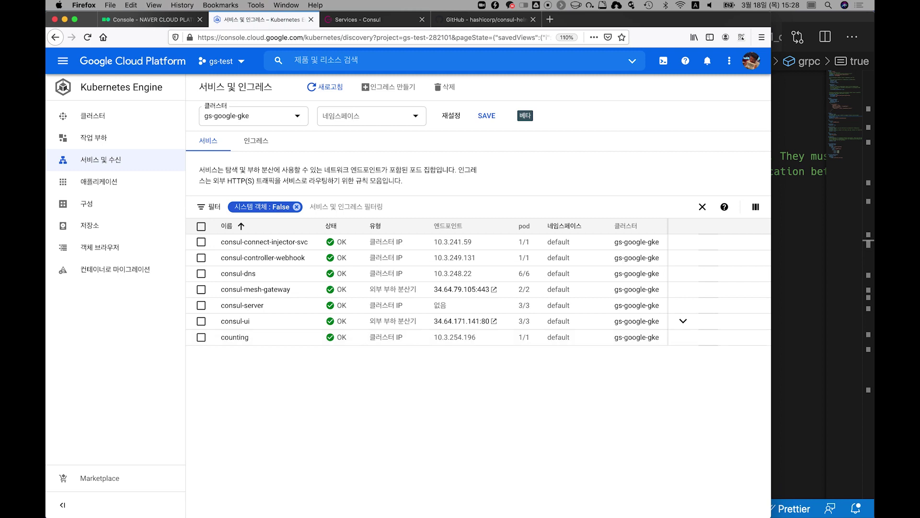
Return to VS Code and read ncloud_consul's 01_deploy_consul.sh, focusing on the line that exports the consul-federation secret
{"action": "key", "text": "super+Tab"}
{"action": "left_click", "coordinate": [545, 310]}
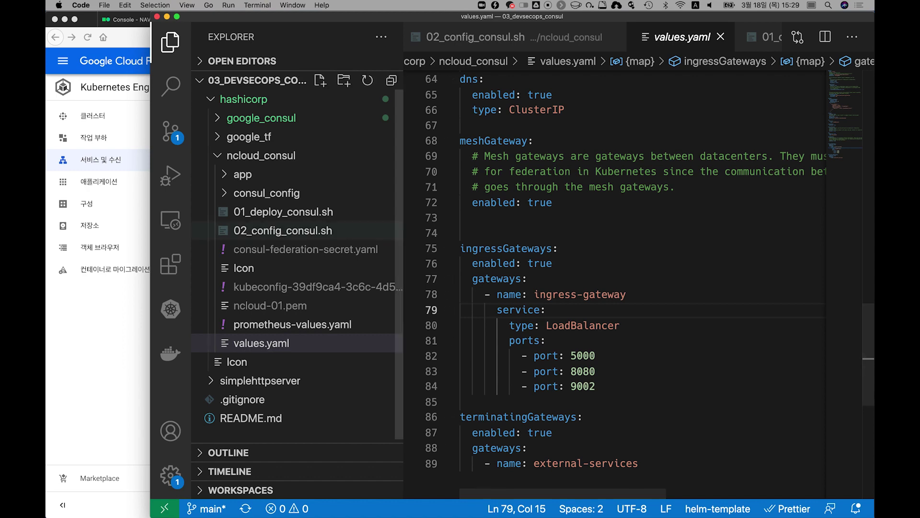
{"action": "key", "text": "super+shift+e"}
{"action": "key", "text": "ctrl+Tab"}
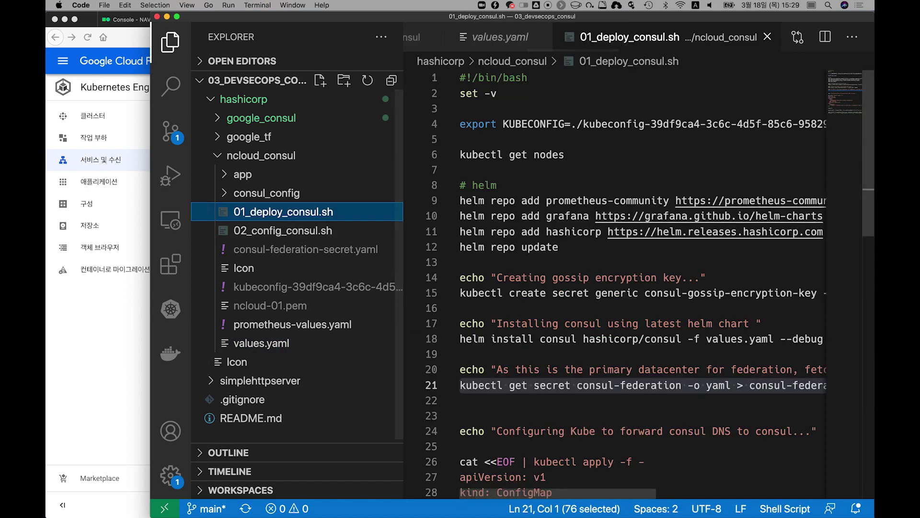
{"action": "scroll", "coordinate": [650, 283], "scroll_direction": "down", "scroll_amount": 7}
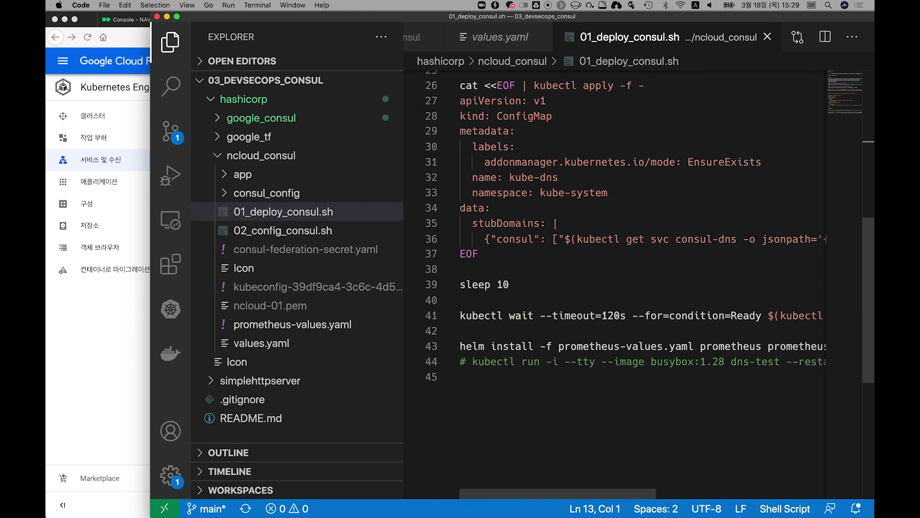
{"action": "scroll", "coordinate": [650, 284], "scroll_direction": "up", "scroll_amount": 5}
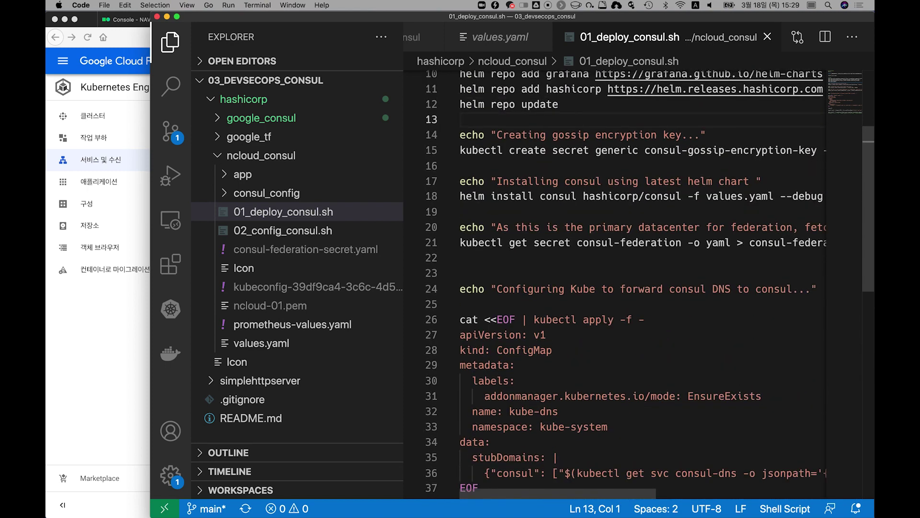
{"action": "left_click_drag", "start_coordinate": [466, 242], "coordinate": [503, 242]}
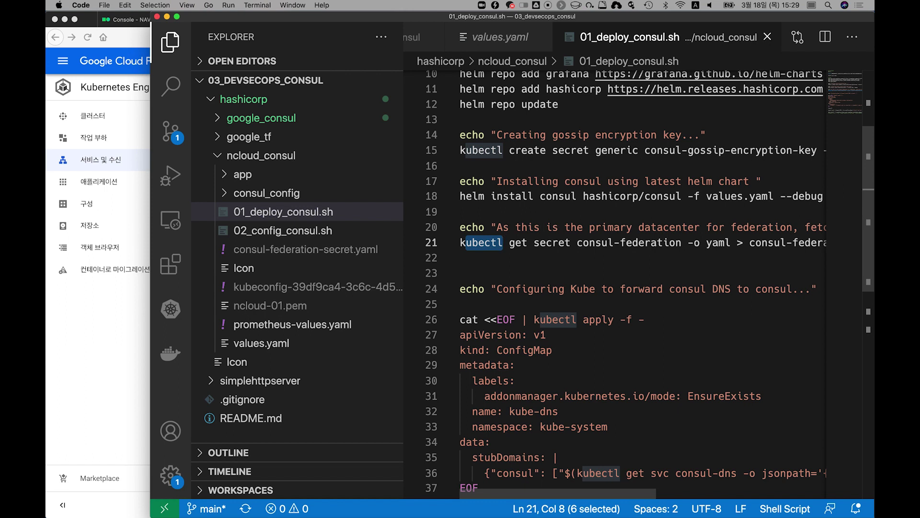
Collapse ncloud_consul, open google_consul's 01_deploy_consul.sh and read how it applies the federation secret and installs Consul
{"action": "left_click", "coordinate": [261, 156]}
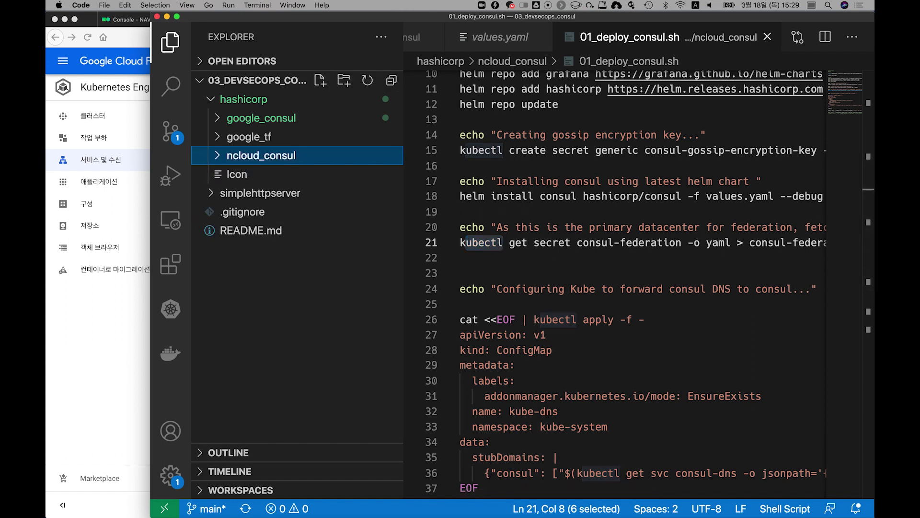
{"action": "left_click", "coordinate": [262, 118]}
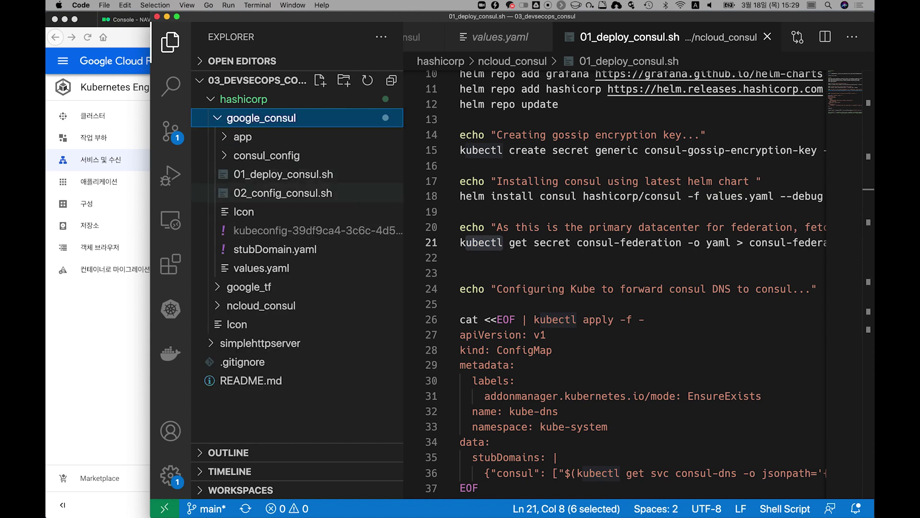
{"action": "double_click", "coordinate": [283, 174]}
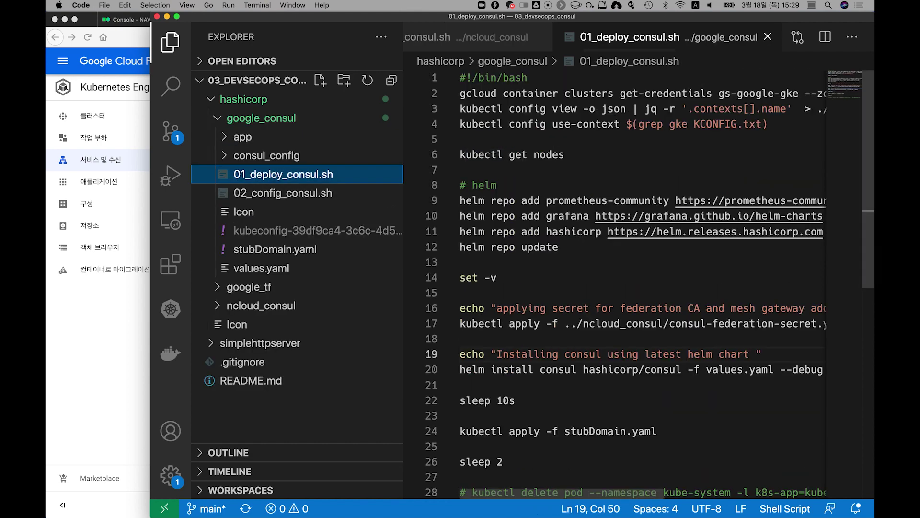
{"action": "scroll", "coordinate": [623, 283], "scroll_direction": "down", "scroll_amount": 5}
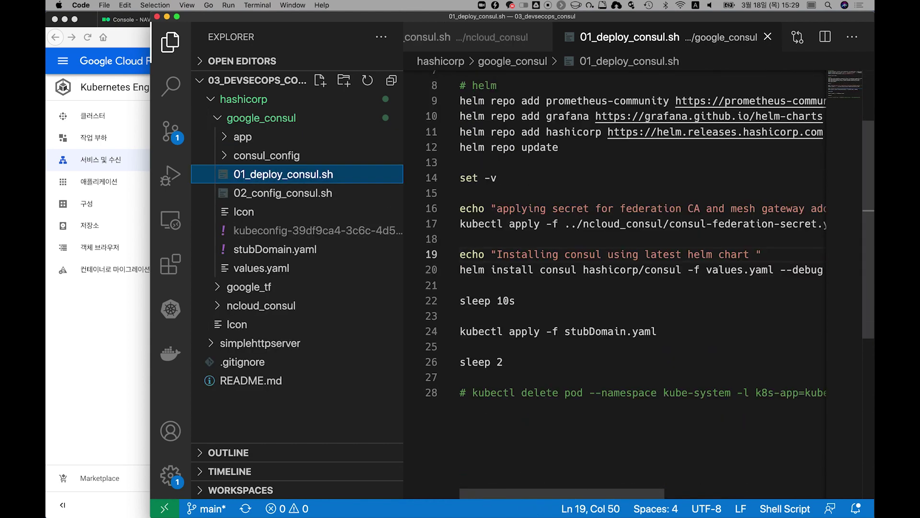
{"action": "scroll", "coordinate": [623, 282], "scroll_direction": "right", "scroll_amount": 4}
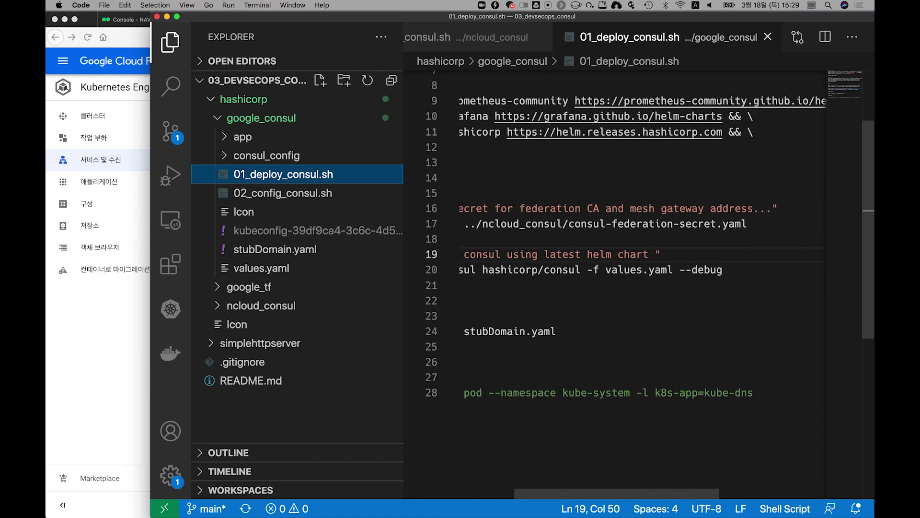
{"action": "scroll", "coordinate": [623, 283], "scroll_direction": "left", "scroll_amount": 4}
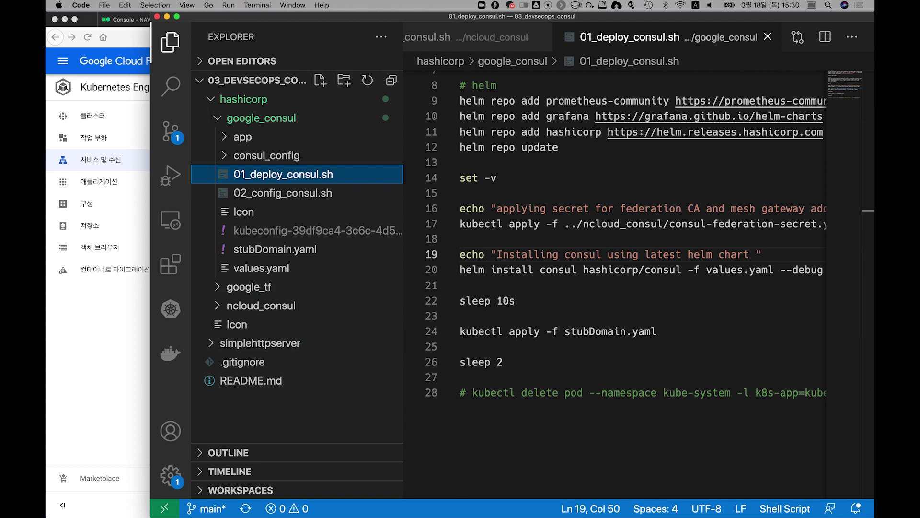
Switch to Firefox, reload the NAVER Cloud load balancer list and highlight the access address of the default-consul-ui load balancer
{"action": "key", "text": "super+Tab"}
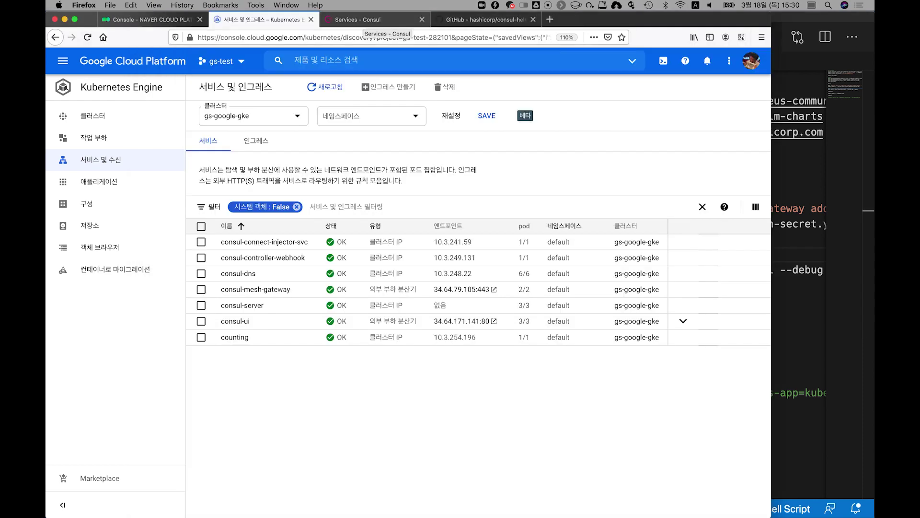
{"action": "key", "text": "super+1"}
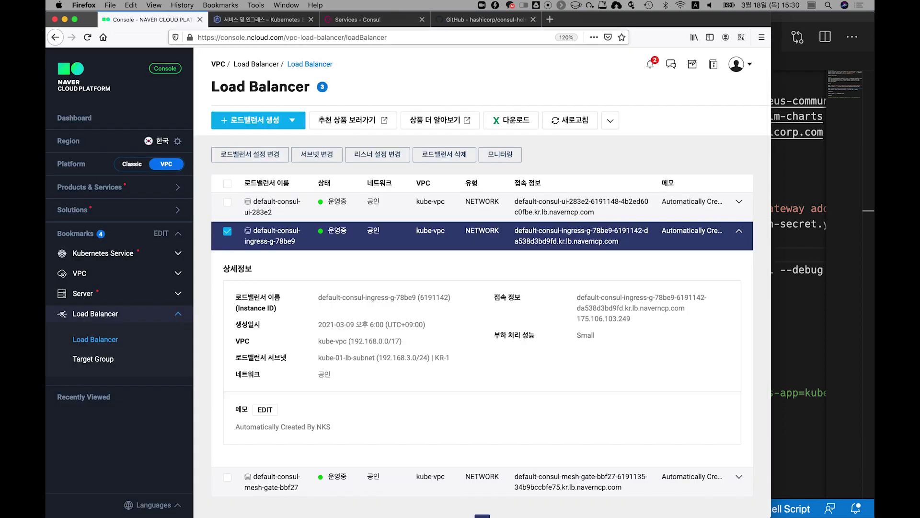
{"action": "key", "text": "super+r"}
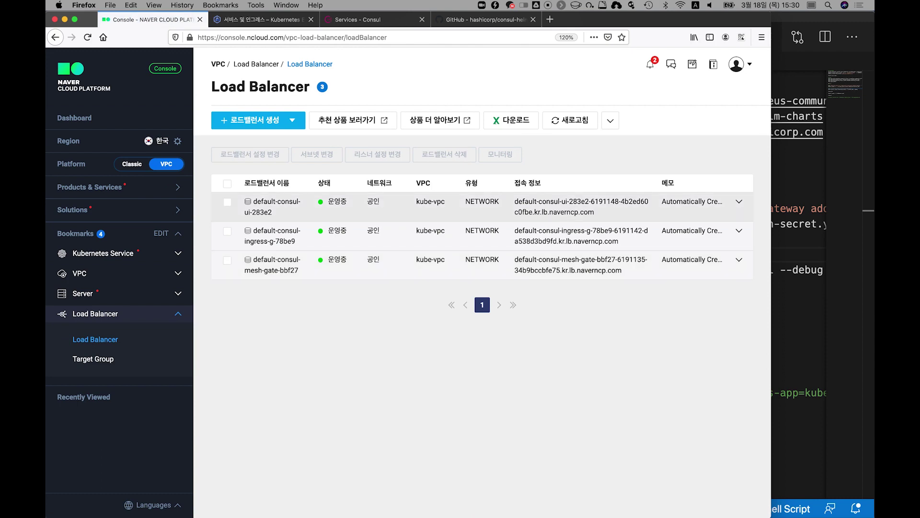
{"action": "left_click", "coordinate": [514, 202]}
{"action": "left_click_drag", "start_coordinate": [515, 201], "coordinate": [595, 213]}
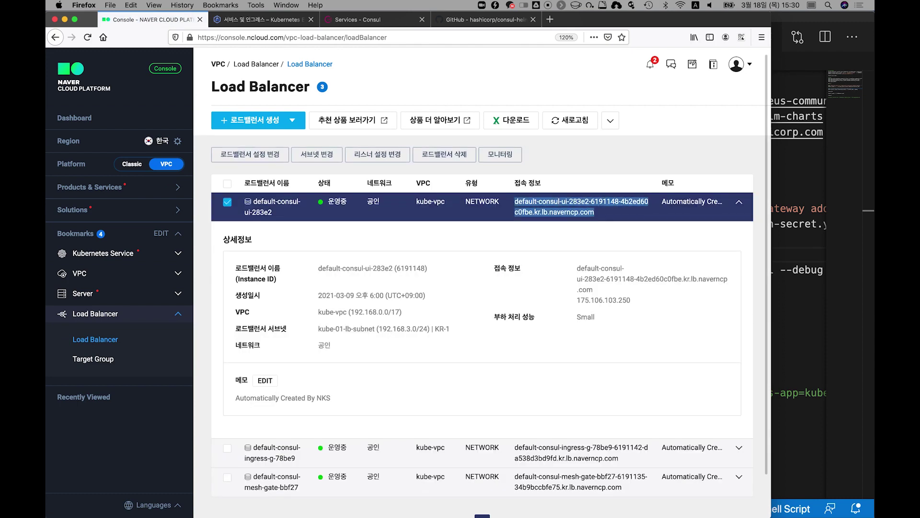
View the dc-ncloud services in the Consul web UI and check which datacenters are available
{"action": "left_click", "coordinate": [365, 19]}
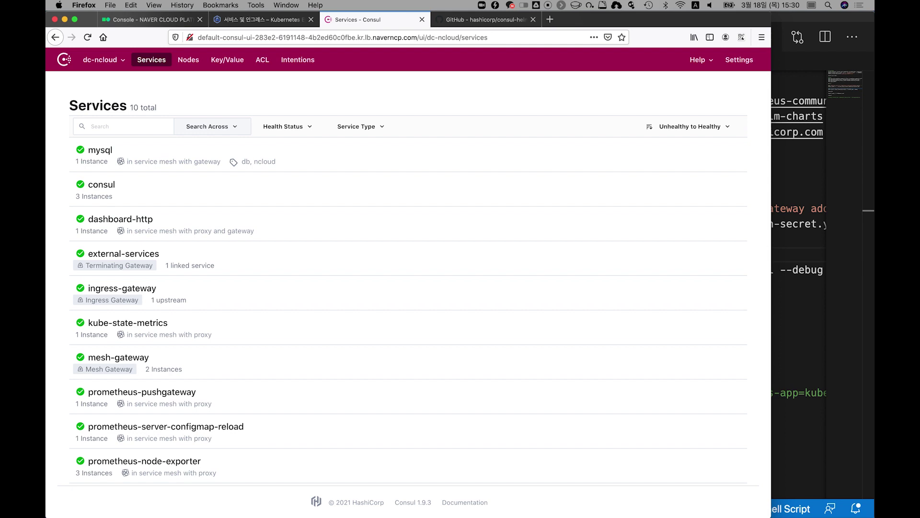
{"action": "left_click", "coordinate": [103, 59]}
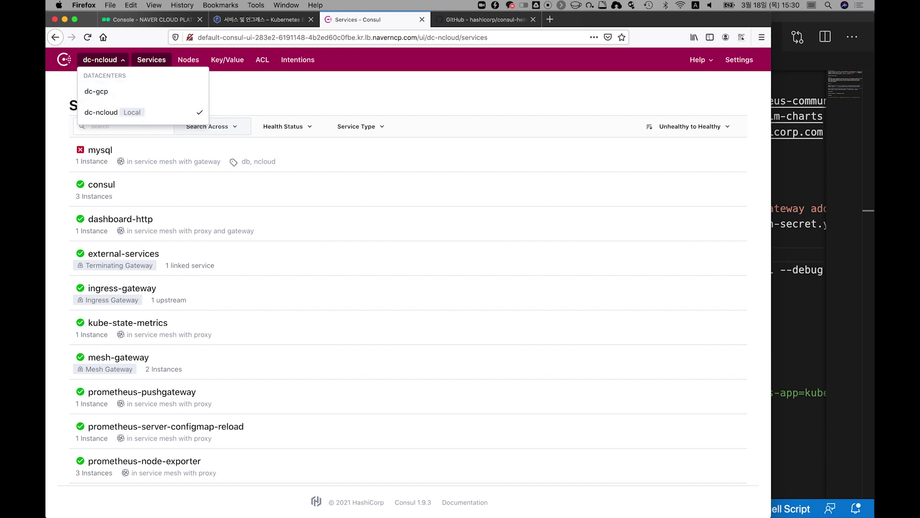
{"action": "key", "text": "Escape"}
Return to VS Code, collapse google_consul and open ncloud_app.yaml from ncloud_consul's app folder
{"action": "key", "text": "super+Tab"}
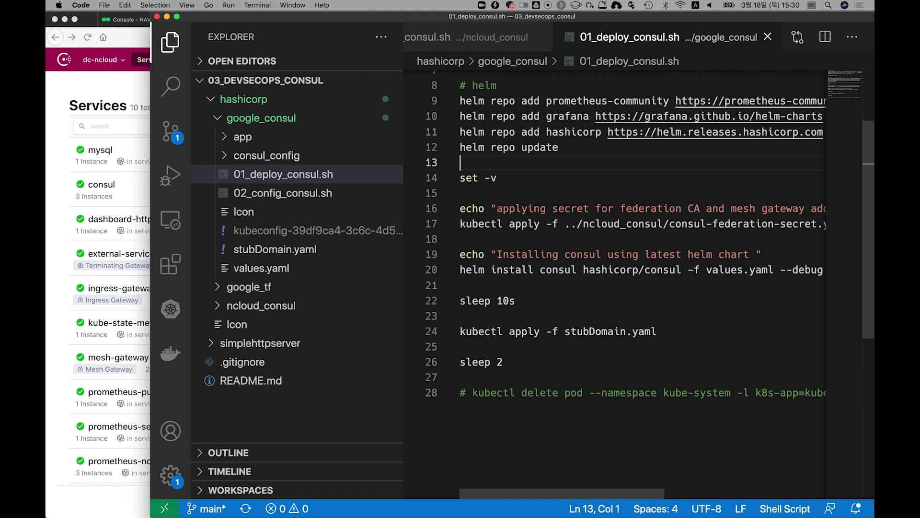
{"action": "left_click", "coordinate": [498, 178]}
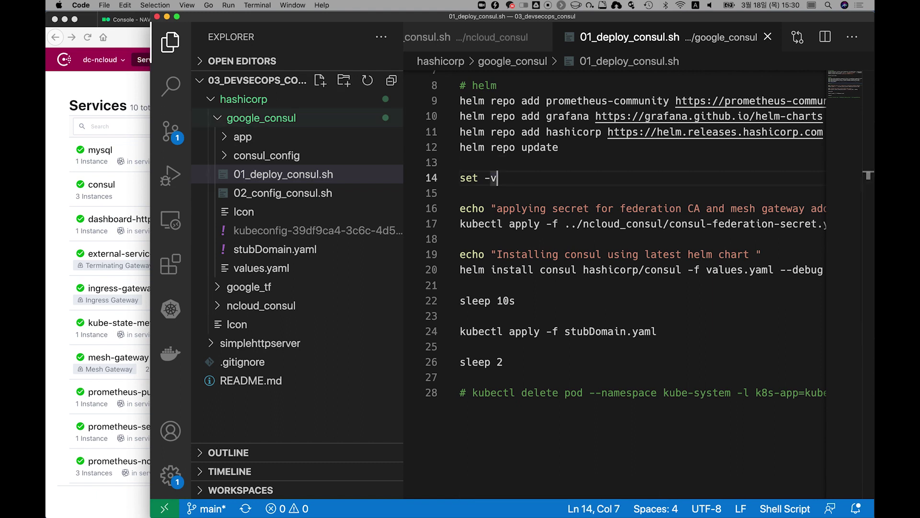
{"action": "left_click", "coordinate": [262, 118]}
{"action": "left_click", "coordinate": [261, 155]}
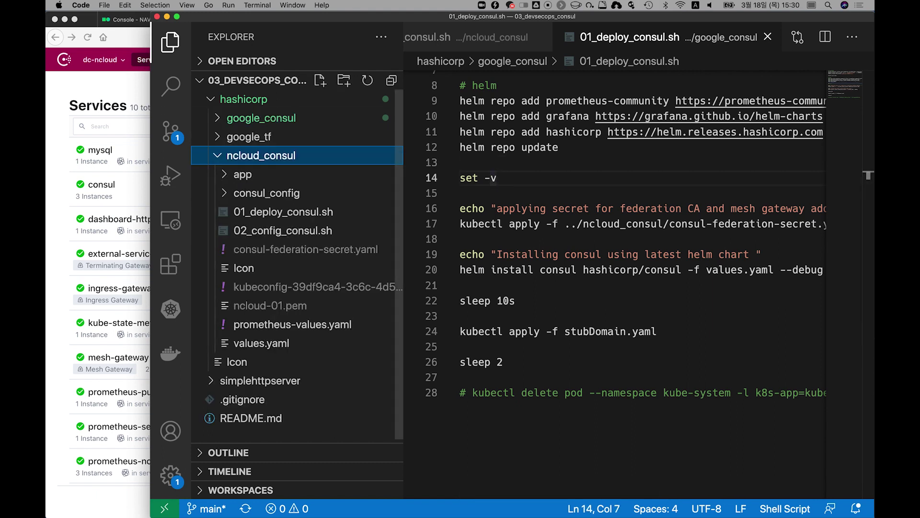
{"action": "left_click", "coordinate": [242, 175]}
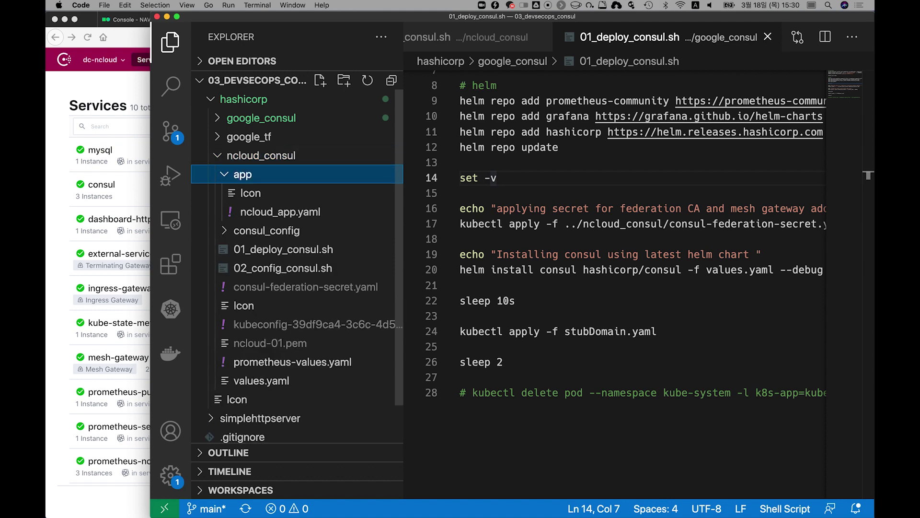
{"action": "left_click", "coordinate": [281, 212]}
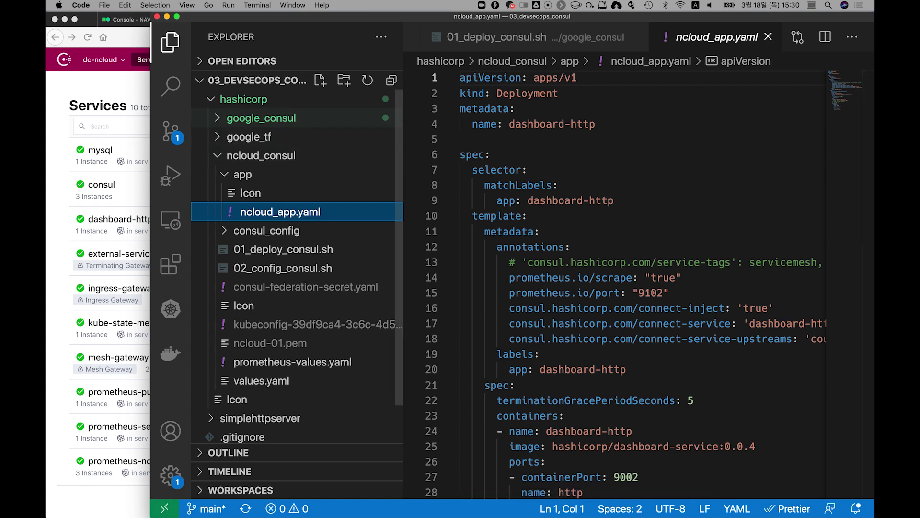
Open gcp_app.yaml from google_consul's app folder and read the counting service's Consul annotations and container settings
{"action": "left_click", "coordinate": [262, 118]}
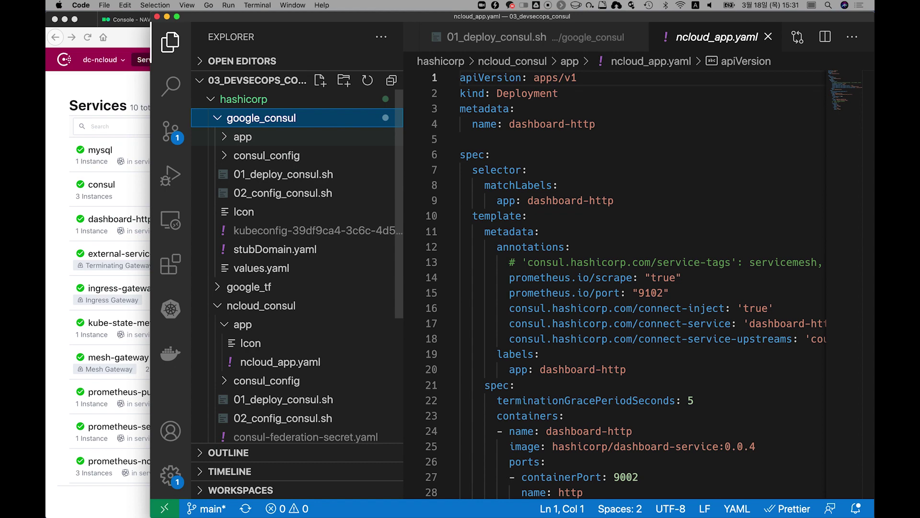
{"action": "left_click", "coordinate": [243, 136]}
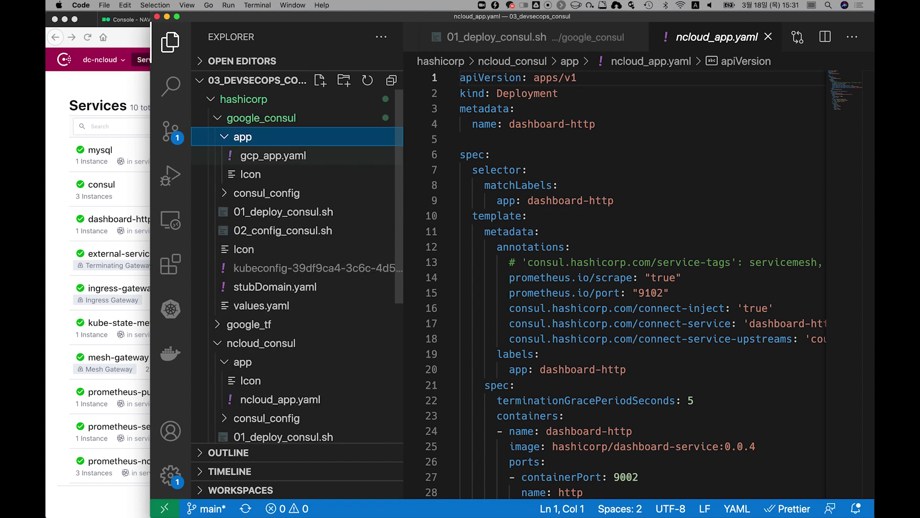
{"action": "left_click", "coordinate": [273, 155]}
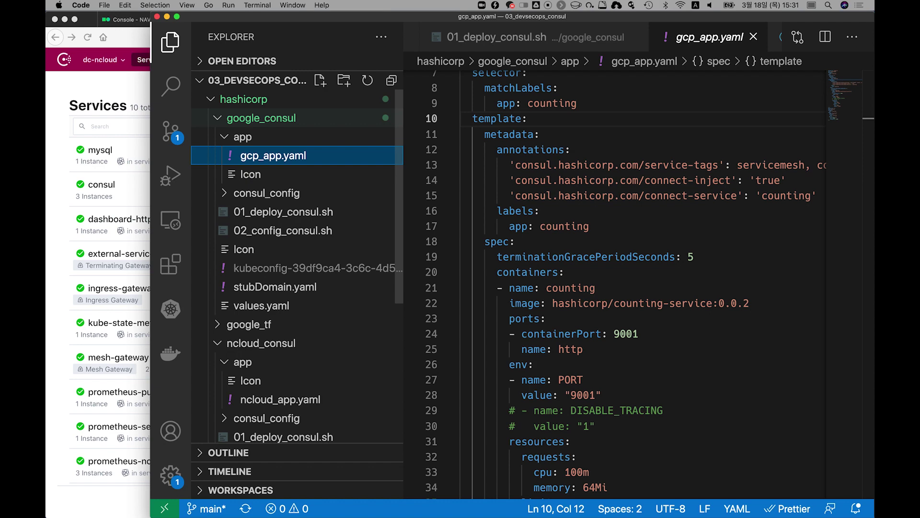
Collapse google_consul, reopen ncloud_app.yaml, widen the editor and read the dashboard-http connect-service-upstreams annotation in full
{"action": "left_click", "coordinate": [261, 118]}
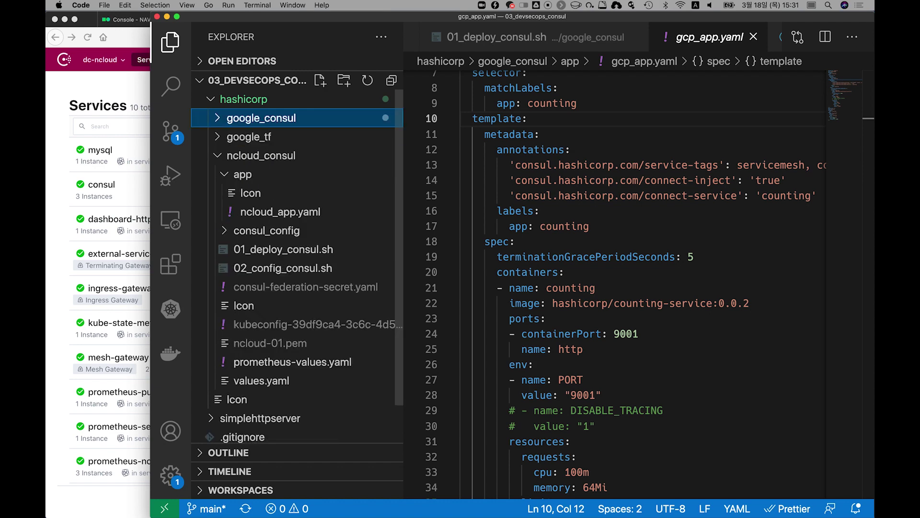
{"action": "left_click", "coordinate": [280, 212]}
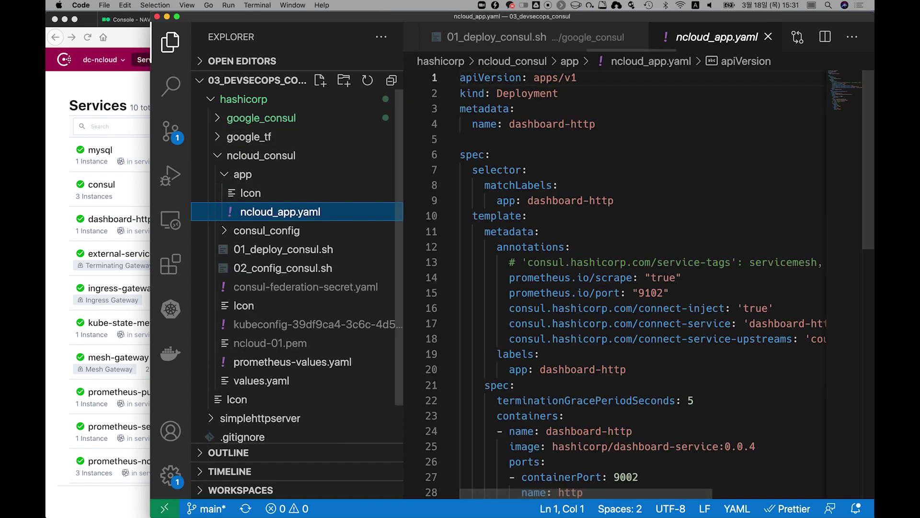
{"action": "scroll", "coordinate": [647, 287], "scroll_direction": "down", "scroll_amount": 3}
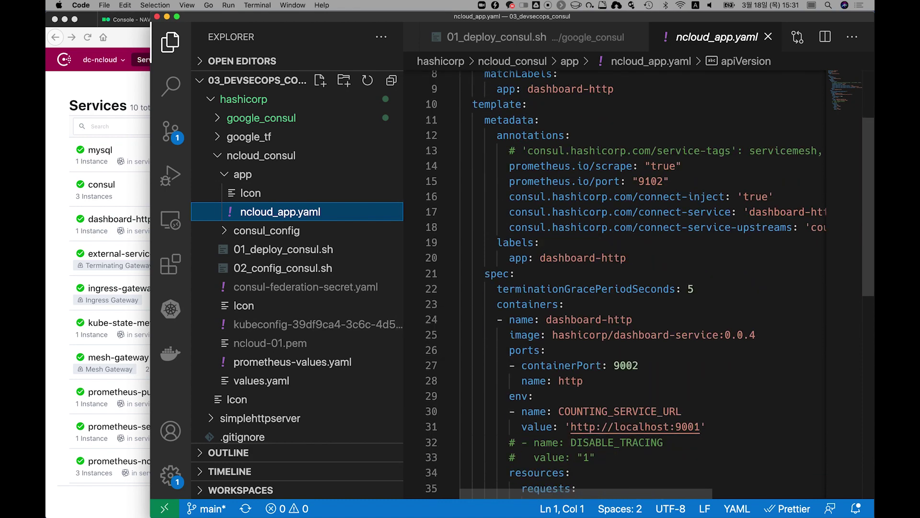
{"action": "left_click_drag", "start_coordinate": [404, 258], "coordinate": [335, 259]}
{"action": "left_click", "coordinate": [645, 227]}
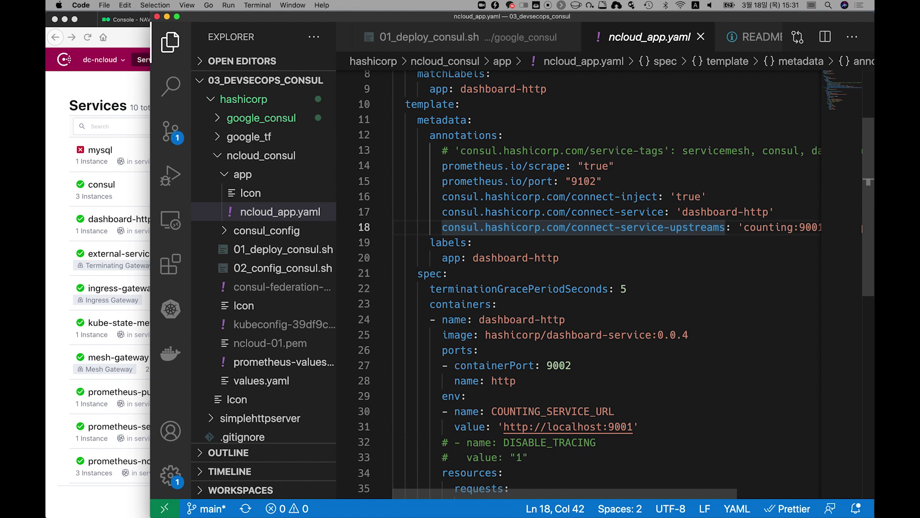
{"action": "scroll", "coordinate": [604, 283], "scroll_direction": "right", "scroll_amount": 5}
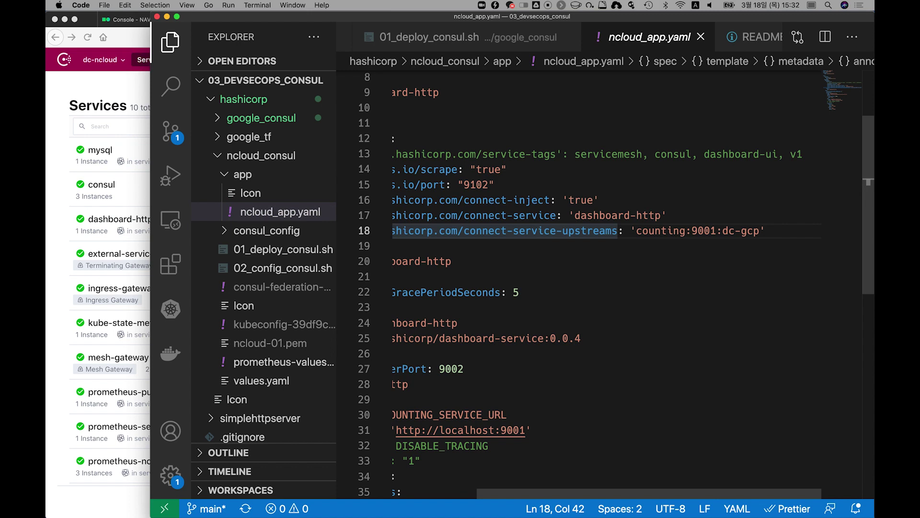
{"action": "left_click", "coordinate": [453, 261]}
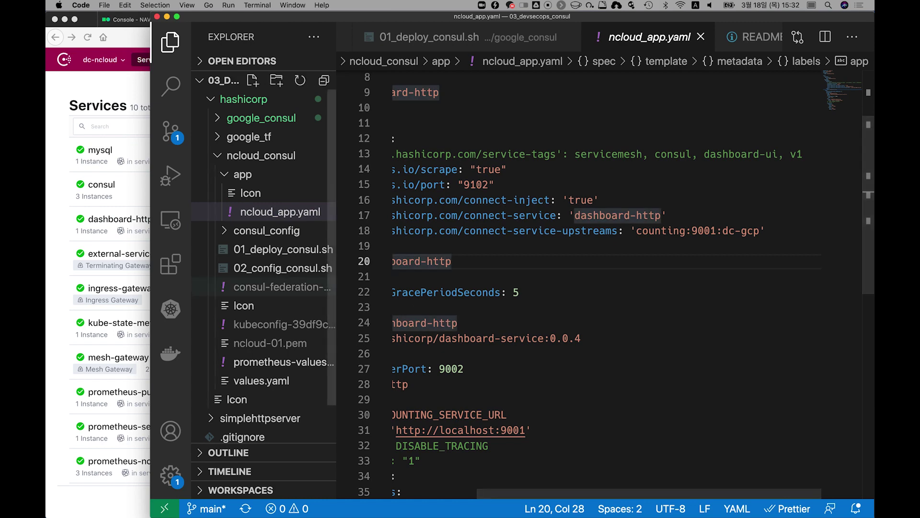
In Firefox's Consul UI, switch to the dc-gcp datacenter and examine the health checks of the counting service's instance
{"action": "key", "text": "super+Tab"}
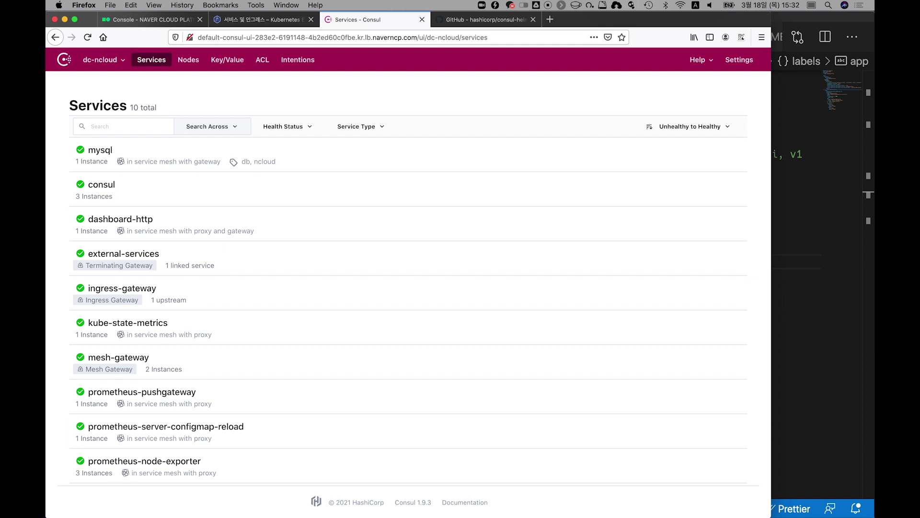
{"action": "left_click", "coordinate": [103, 59]}
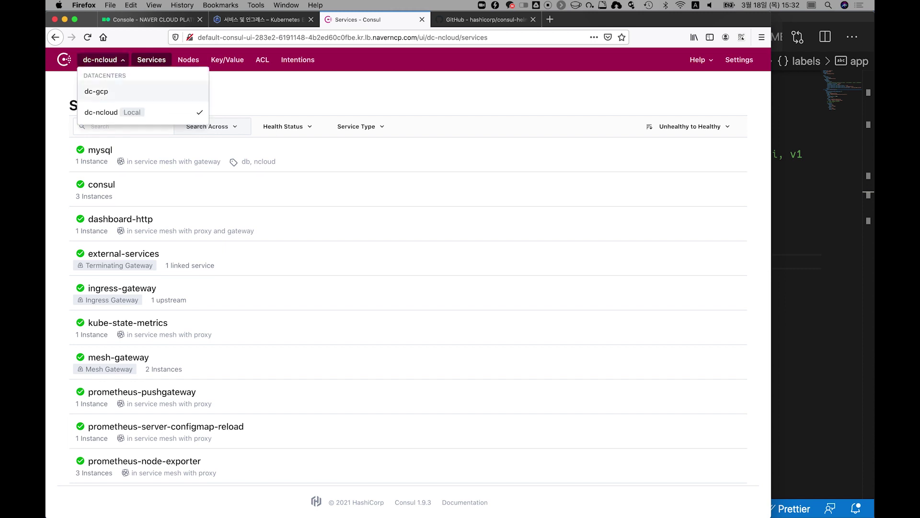
{"action": "left_click", "coordinate": [94, 91]}
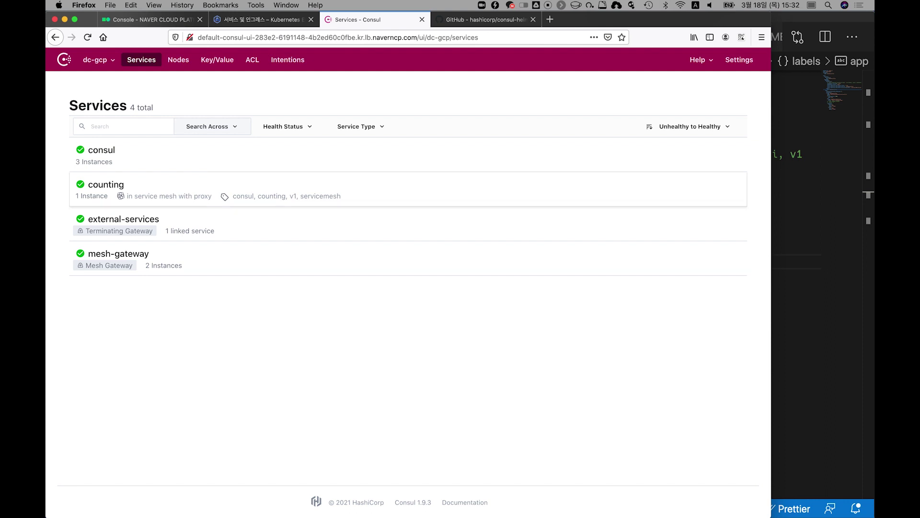
{"action": "left_click", "coordinate": [106, 184]}
{"action": "left_click", "coordinate": [136, 128]}
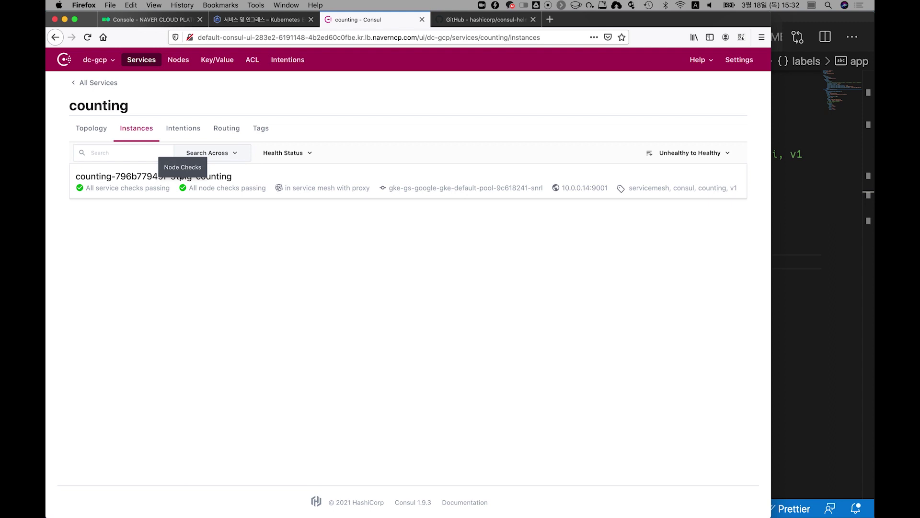
{"action": "left_click", "coordinate": [182, 187]}
{"action": "scroll", "coordinate": [214, 170], "scroll_direction": "down", "scroll_amount": 2}
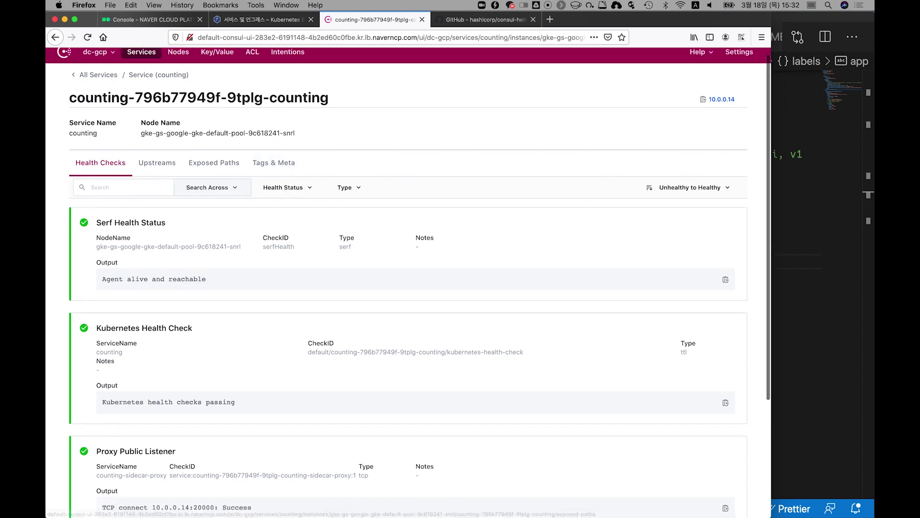
{"action": "scroll", "coordinate": [408, 283], "scroll_direction": "down", "scroll_amount": 3}
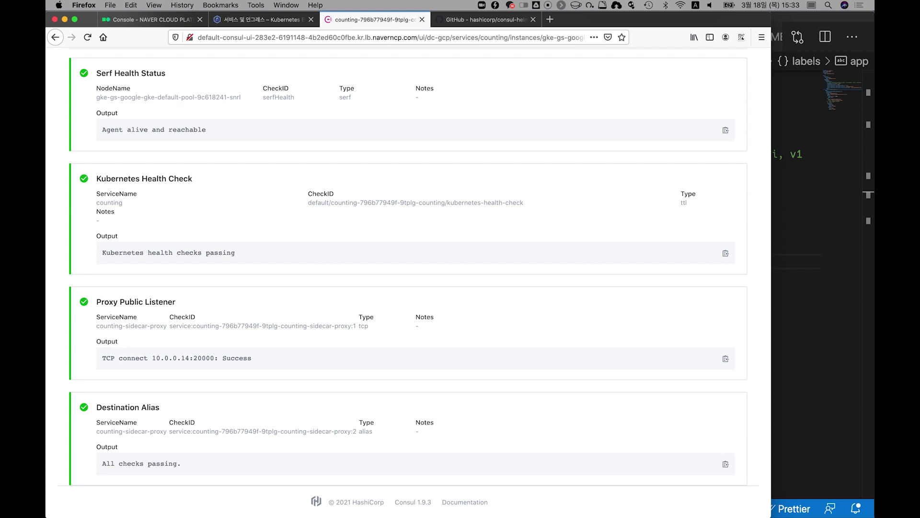
{"action": "scroll", "coordinate": [408, 269], "scroll_direction": "up", "scroll_amount": 3}
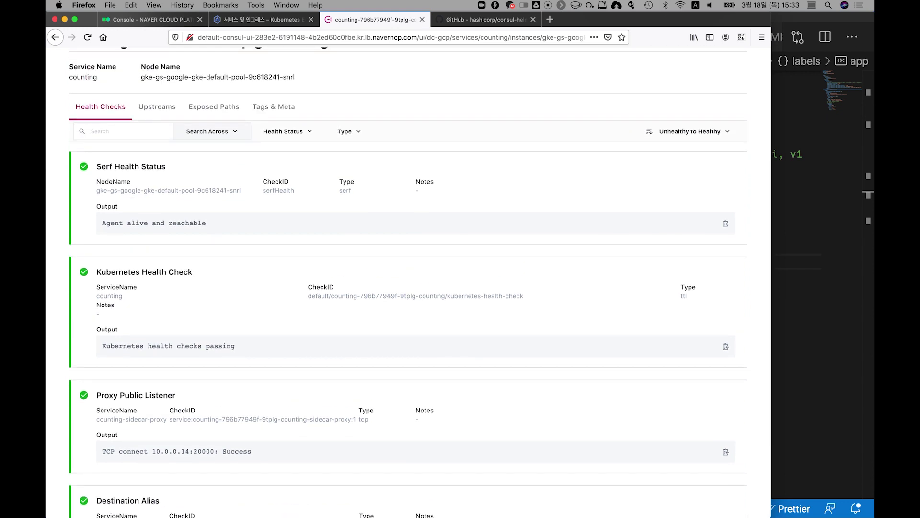
Expand the default-consul-ingress load balancer in the NAVER Cloud console and highlight its access domain
{"action": "key", "text": "super+1"}
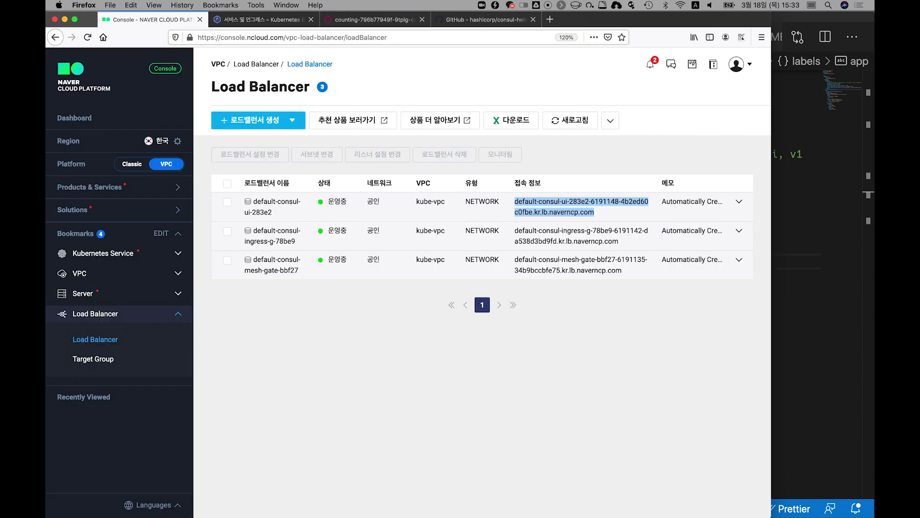
{"action": "left_click", "coordinate": [581, 235]}
{"action": "left_click", "coordinate": [581, 235]}
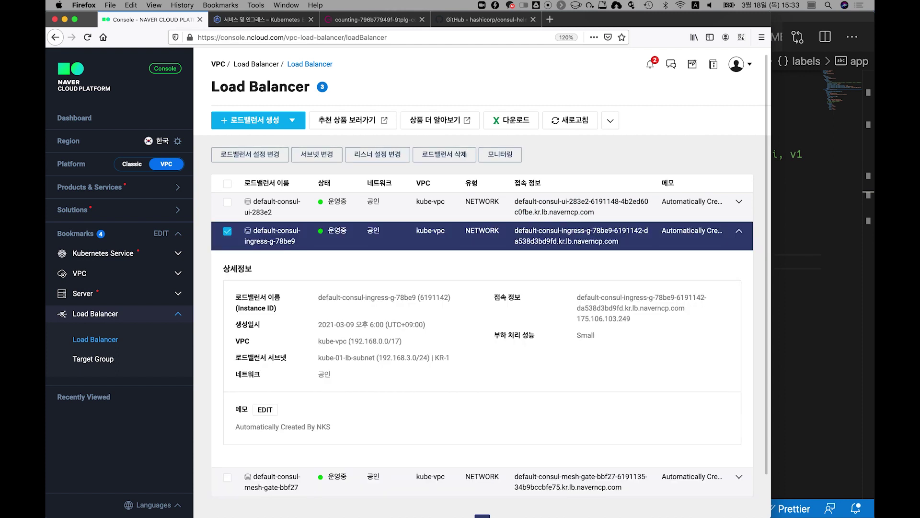
{"action": "left_click_drag", "start_coordinate": [577, 297], "coordinate": [685, 308]}
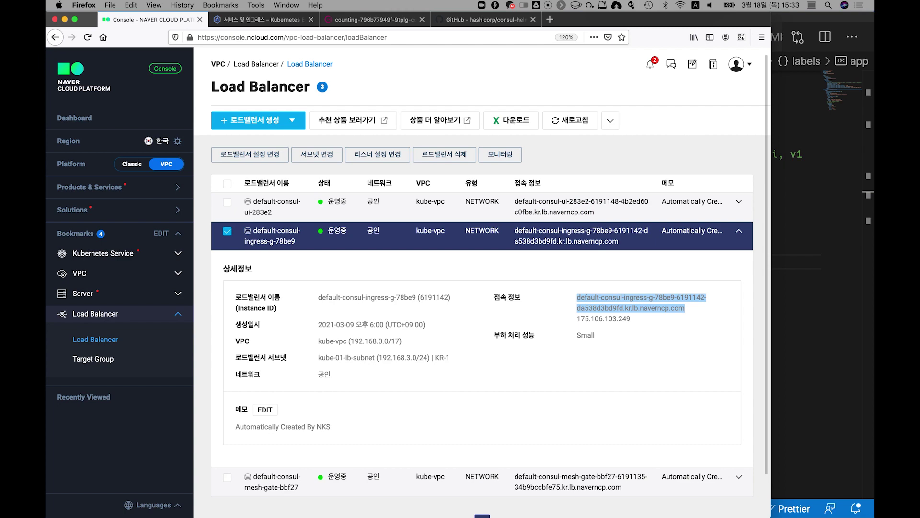
Return to VS Code, collapse ncloud_consul's app folder and read ingress_ncloud.json in consul_config
{"action": "key", "text": "super+Tab"}
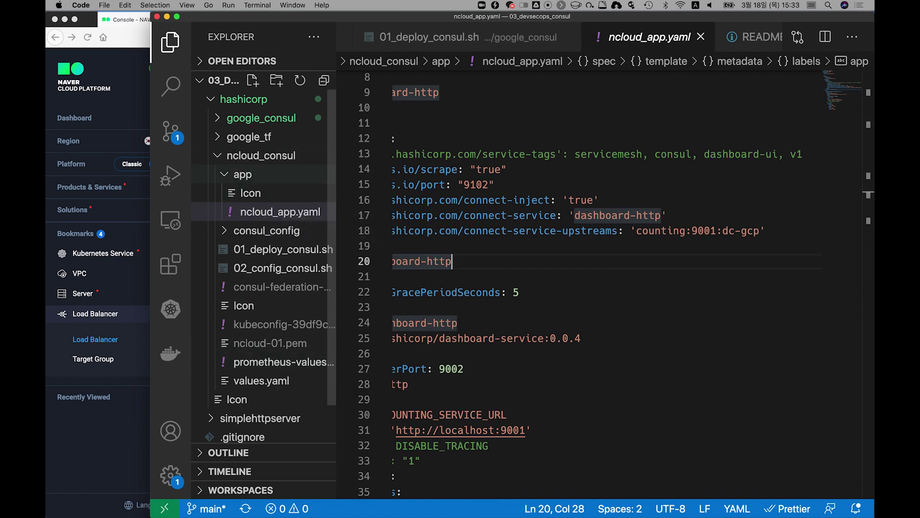
{"action": "left_click", "coordinate": [243, 174]}
{"action": "left_click", "coordinate": [266, 193]}
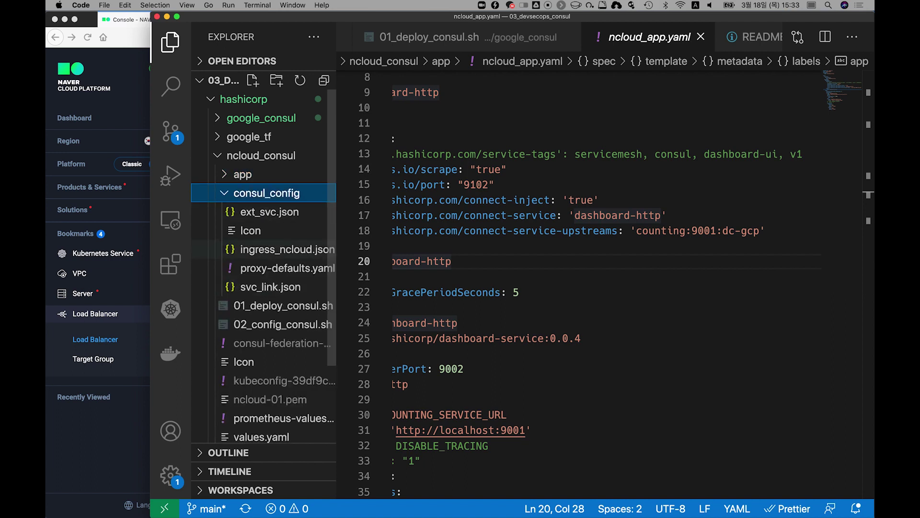
{"action": "left_click", "coordinate": [280, 249]}
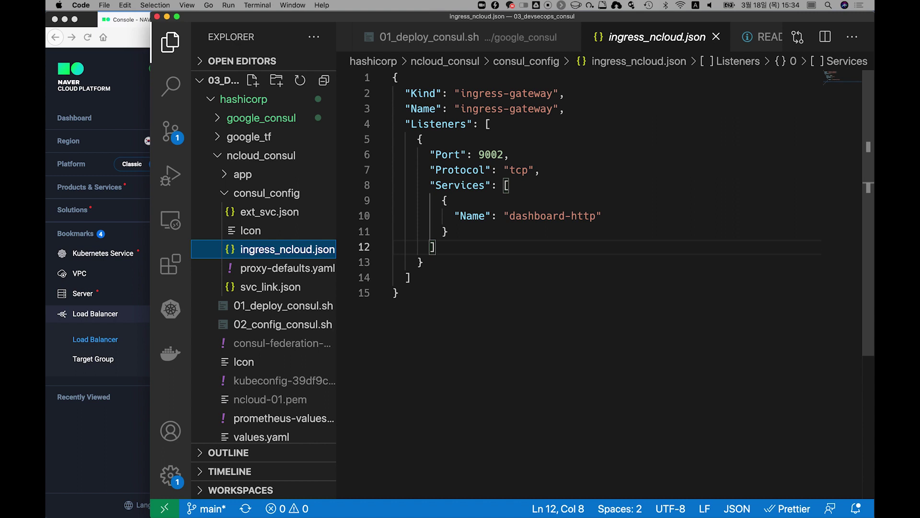
Switch to Firefox, copy the default-consul-ingress load balancer's access domain and open it on port 9002 in a new tab
{"action": "key", "text": "super+Tab"}
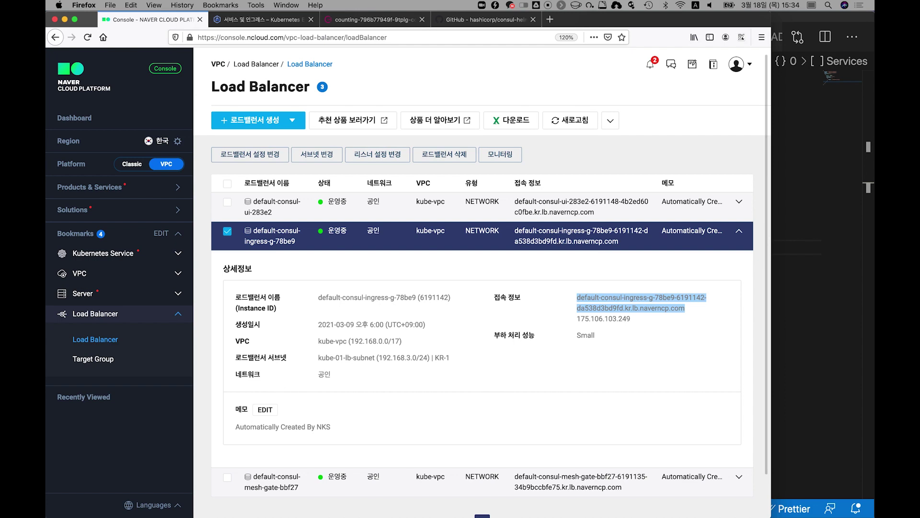
{"action": "triple_click", "coordinate": [579, 235]}
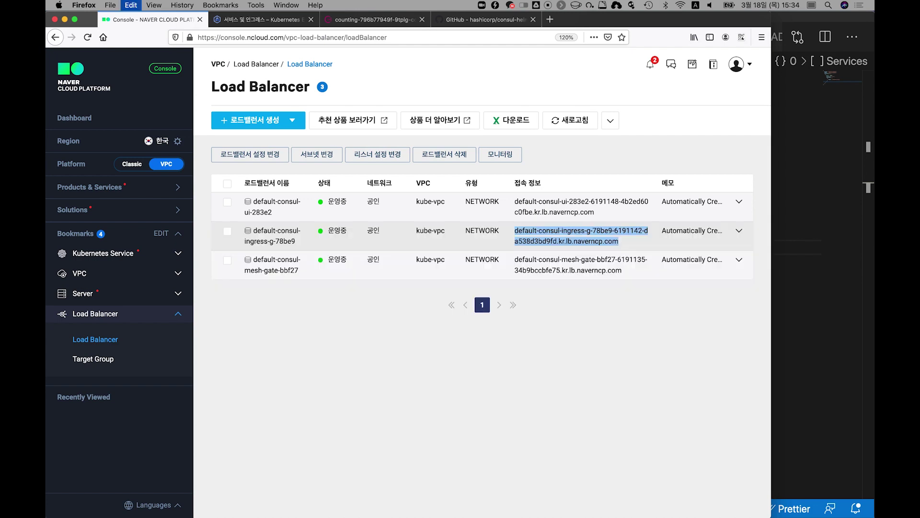
{"action": "key", "text": "ctrl+c"}
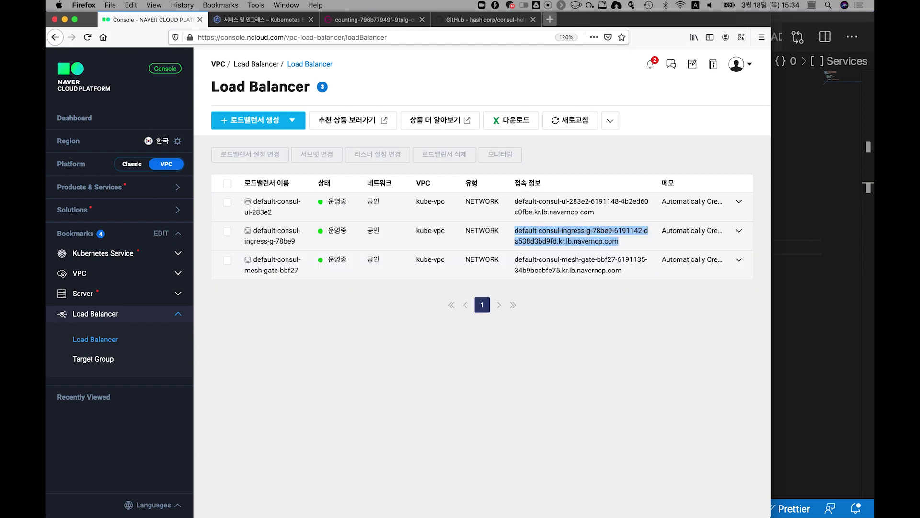
{"action": "key", "text": "ctrl+t"}
{"action": "key", "text": "ctrl+v"}
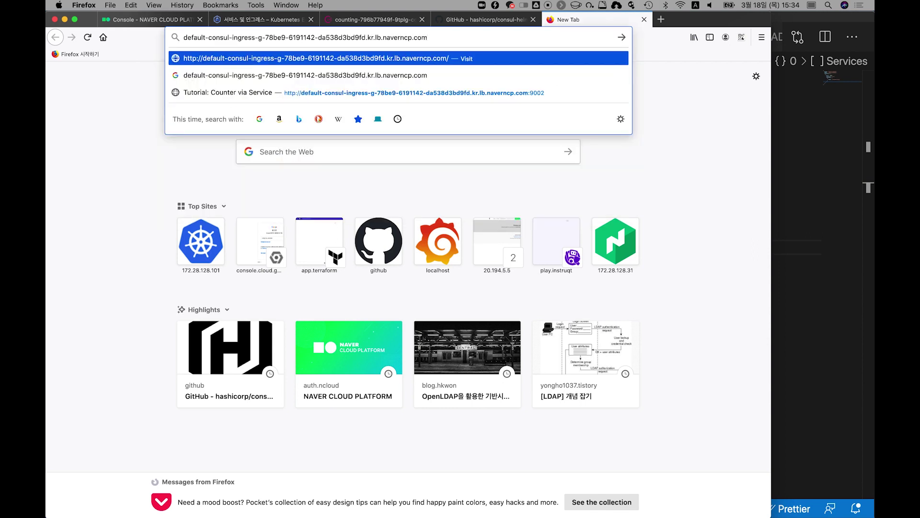
{"action": "type", "text": ":9002"}
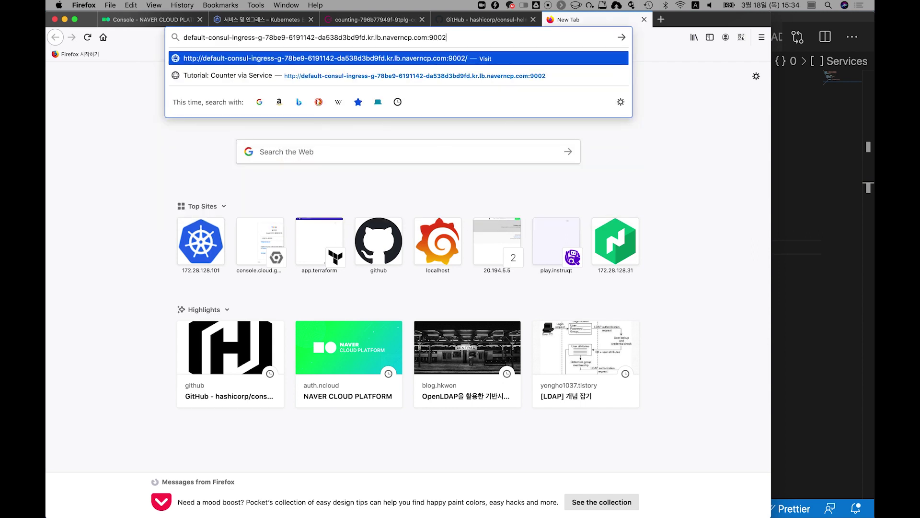
{"action": "key", "text": "Return"}
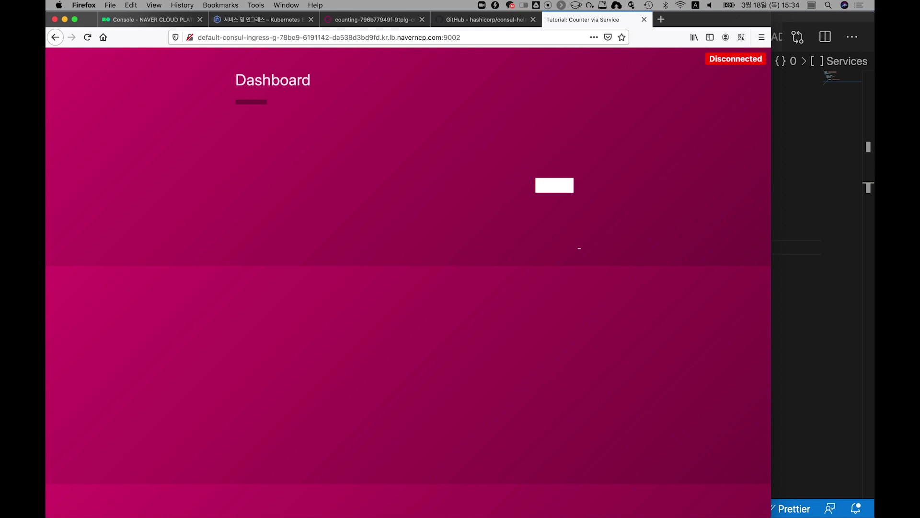
In the Consul UI, switch to the dc-ncloud datacenter and review its list of intentions
{"action": "key", "text": "super+3"}
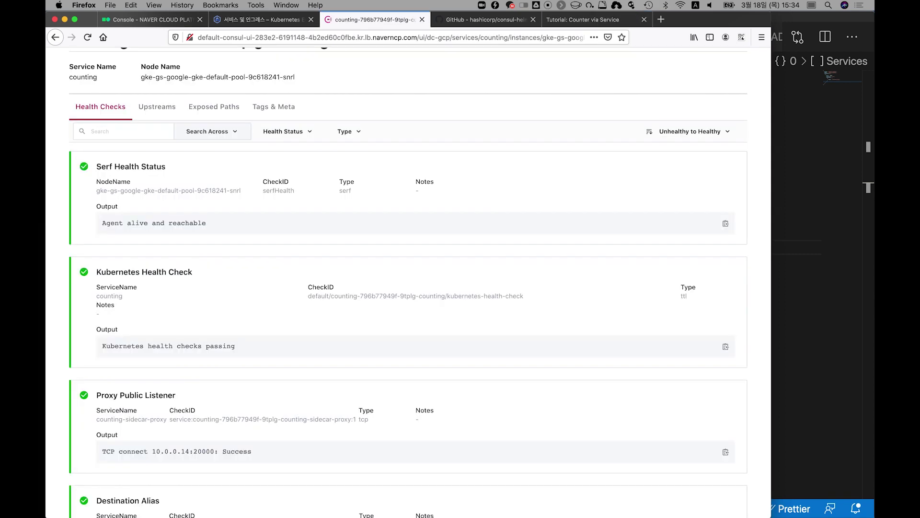
{"action": "scroll", "coordinate": [407, 288], "scroll_direction": "up", "scroll_amount": 3}
{"action": "left_click", "coordinate": [99, 60]}
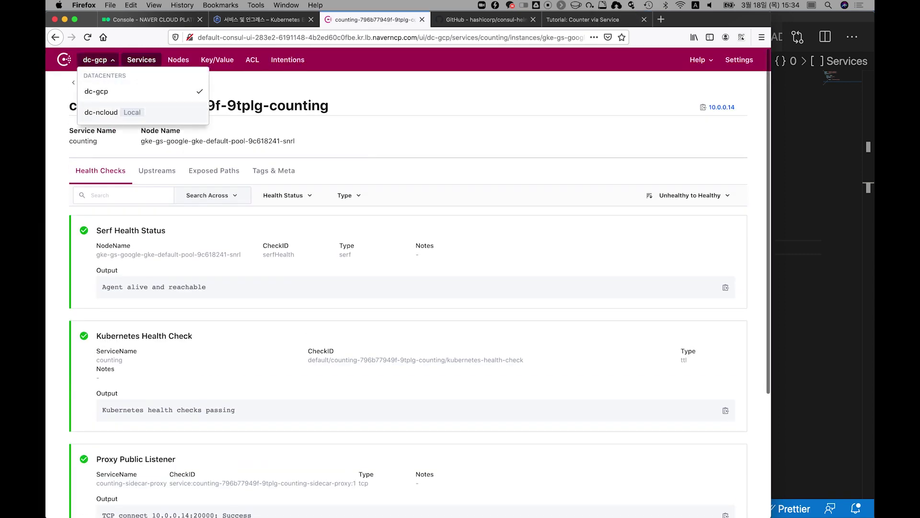
{"action": "left_click", "coordinate": [98, 111]}
{"action": "left_click", "coordinate": [298, 59]}
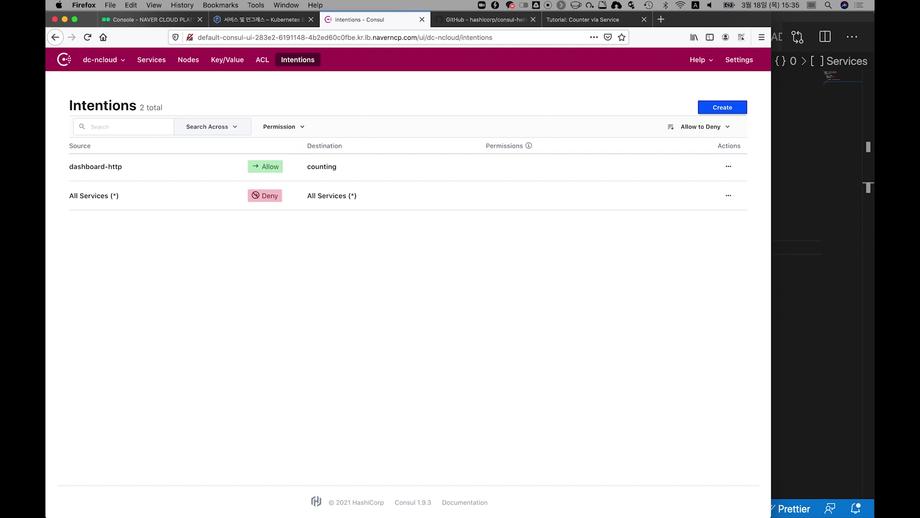
Allow the connection from ingress-gateway to dashboard-http in the gateway's topology and check the dashboard page
{"action": "left_click", "coordinate": [152, 59]}
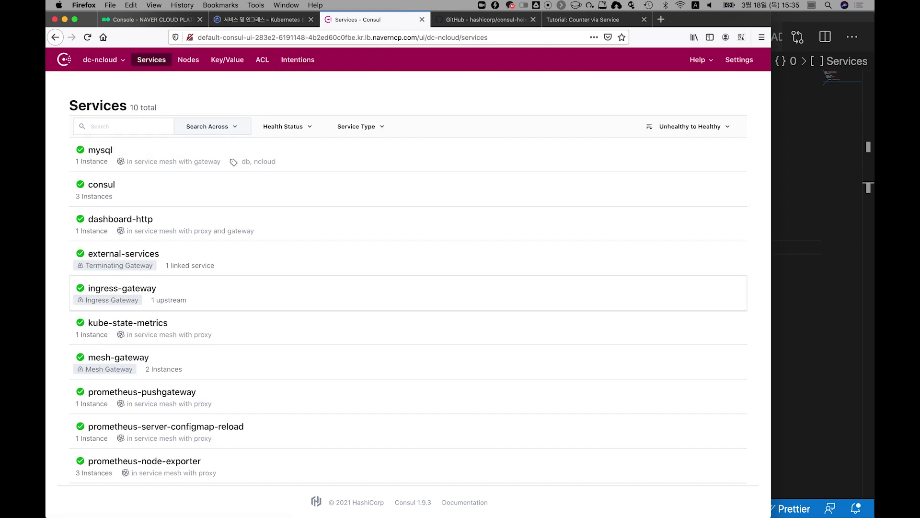
{"action": "left_click", "coordinate": [122, 288]}
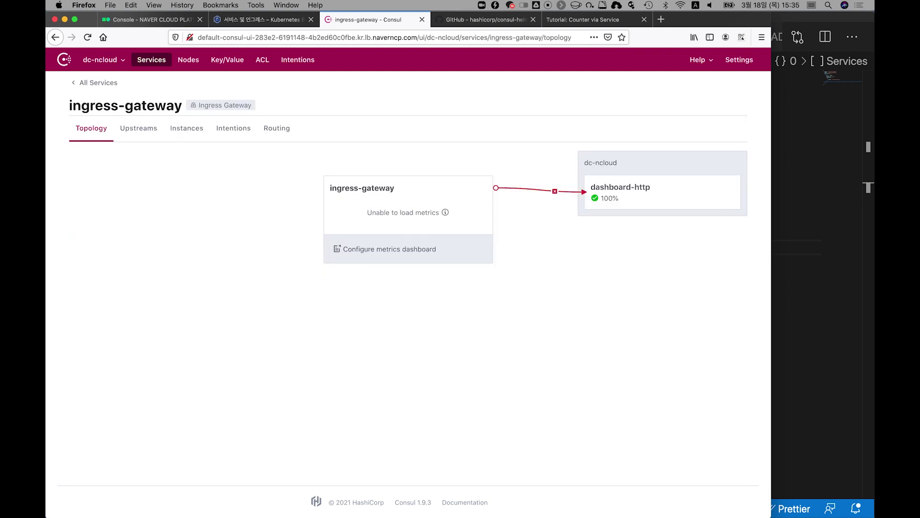
{"action": "left_click", "coordinate": [555, 191]}
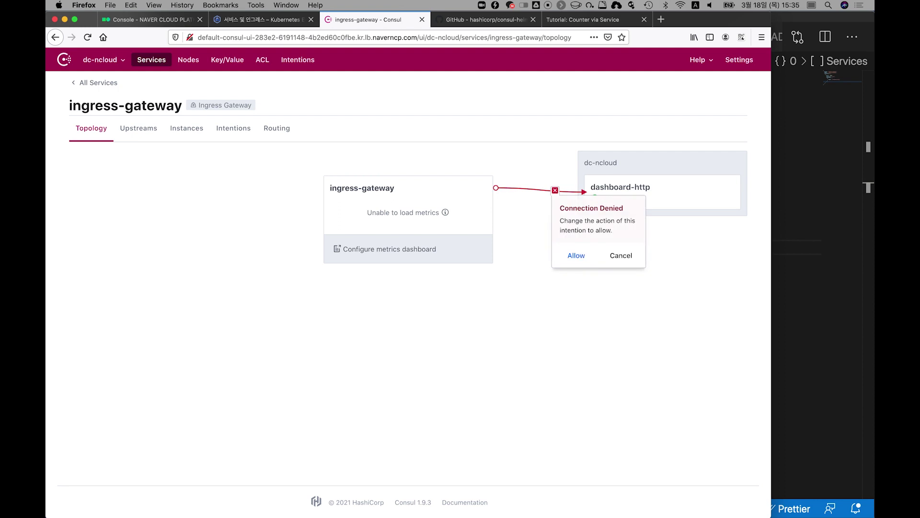
{"action": "left_click", "coordinate": [576, 255]}
{"action": "key", "text": "super+5"}
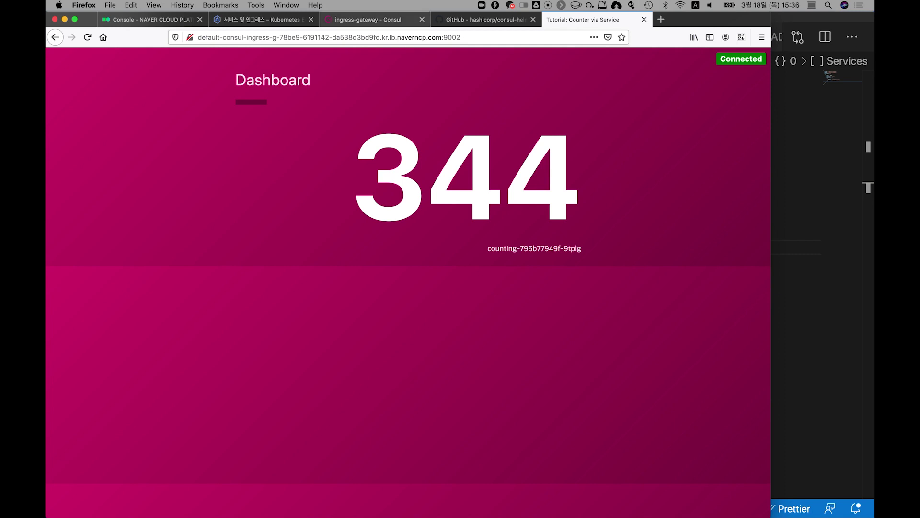
Delete the intention allowing dashboard-http to reach counting, check the dashboard page and return to the intentions list
{"action": "key", "text": "super+3"}
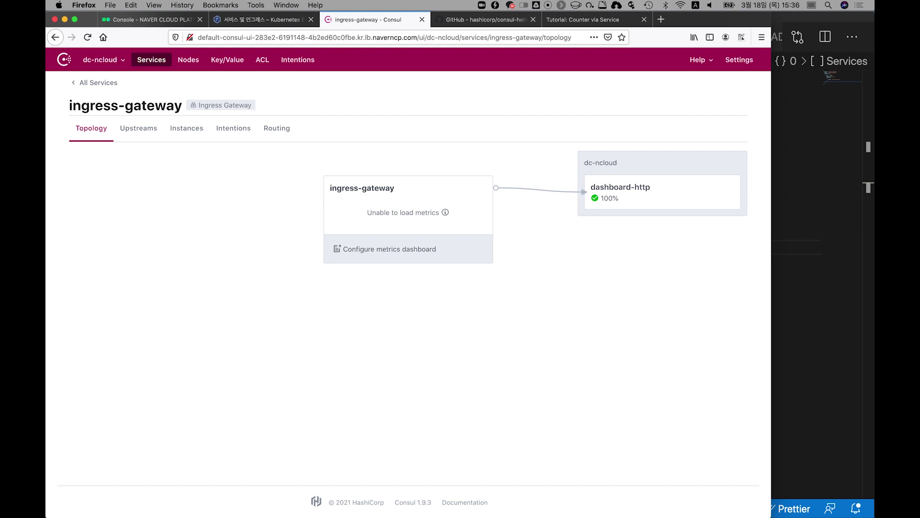
{"action": "key", "text": "super+bracketleft"}
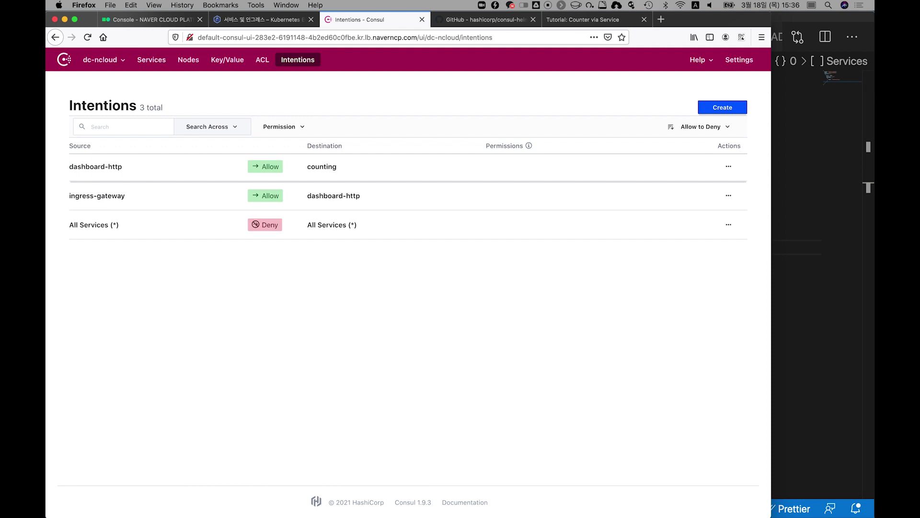
{"action": "left_click", "coordinate": [729, 167]}
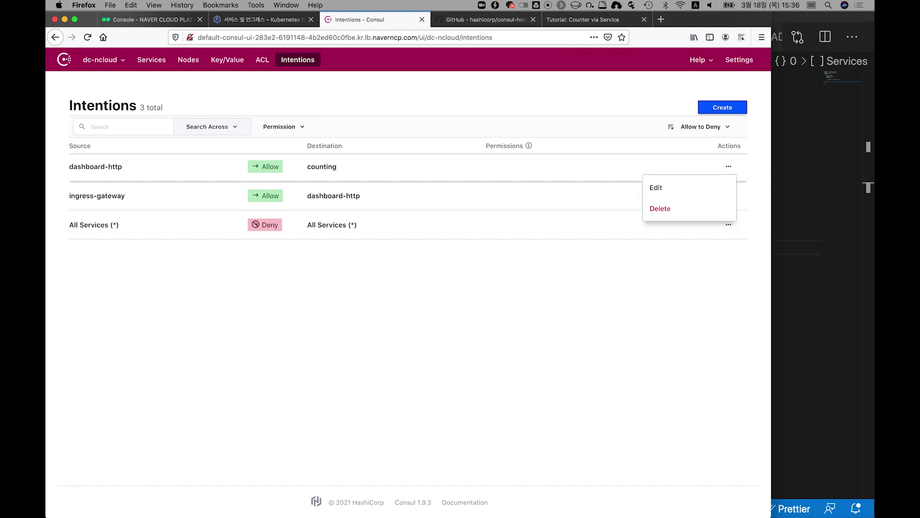
{"action": "left_click", "coordinate": [657, 207]}
{"action": "left_click", "coordinate": [667, 234]}
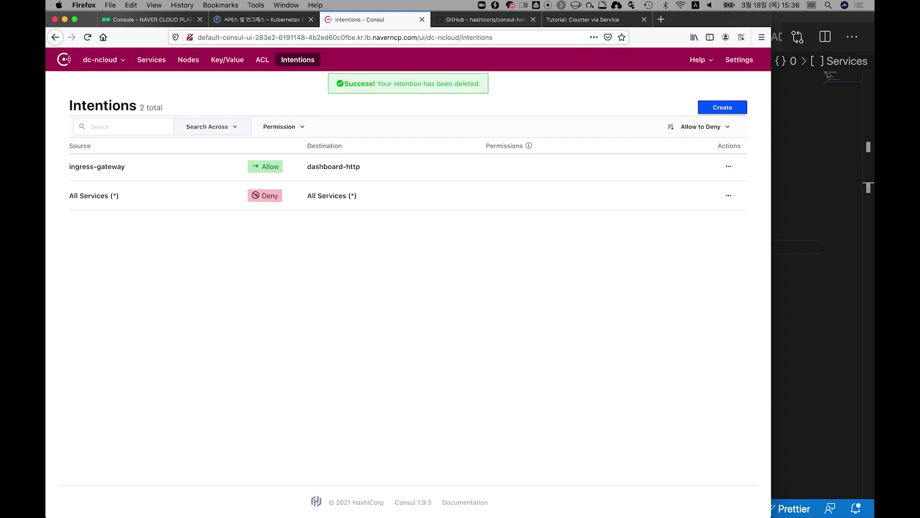
{"action": "key", "text": "super+5"}
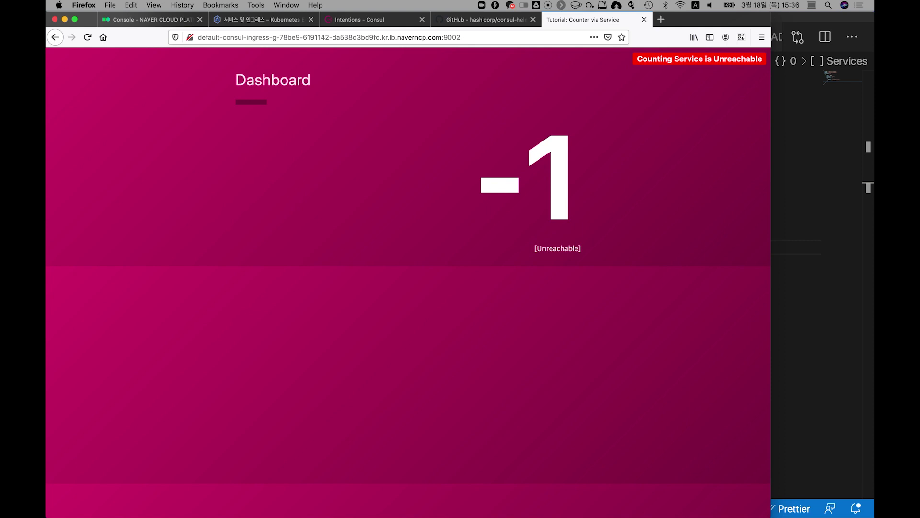
{"action": "left_click", "coordinate": [364, 20]}
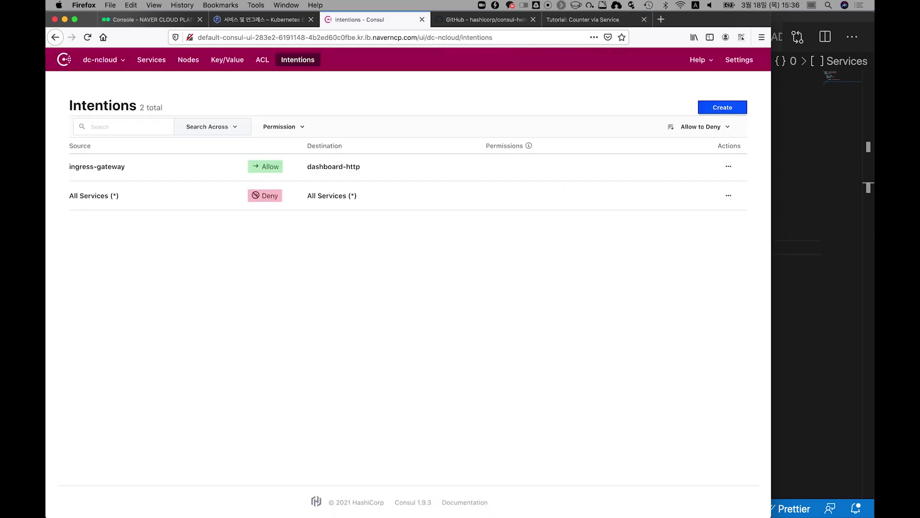